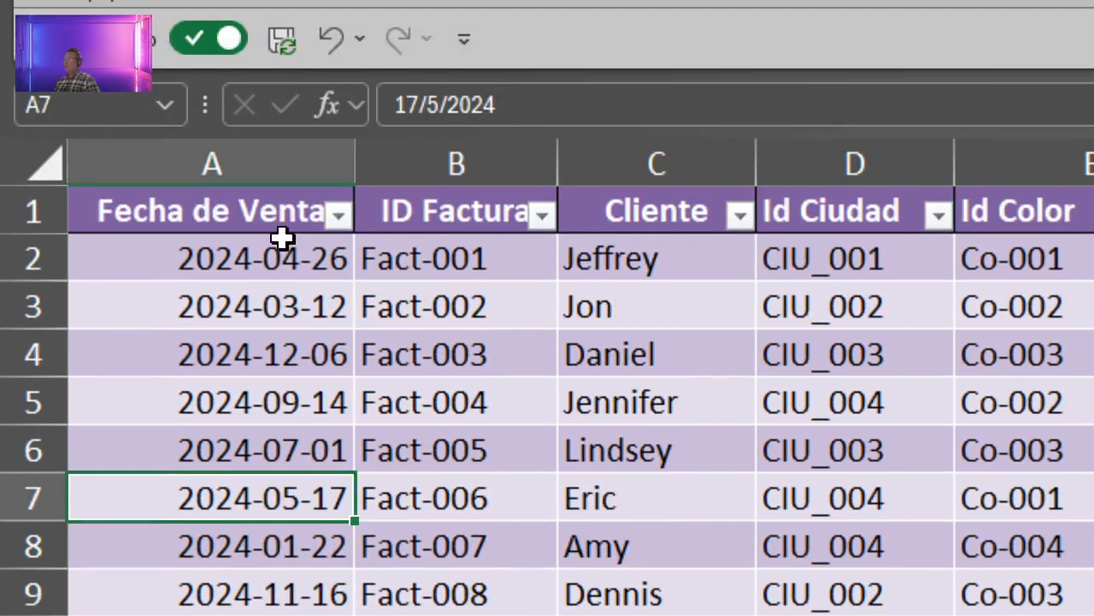
Step: Examine the COLOR and CIUDAD lookup tables and the matching Id Ciudad and Id Color columns in the VENTAS table
{"action": "scroll", "coordinate": [289, 538], "scroll_direction": "down", "scroll_amount": 4}
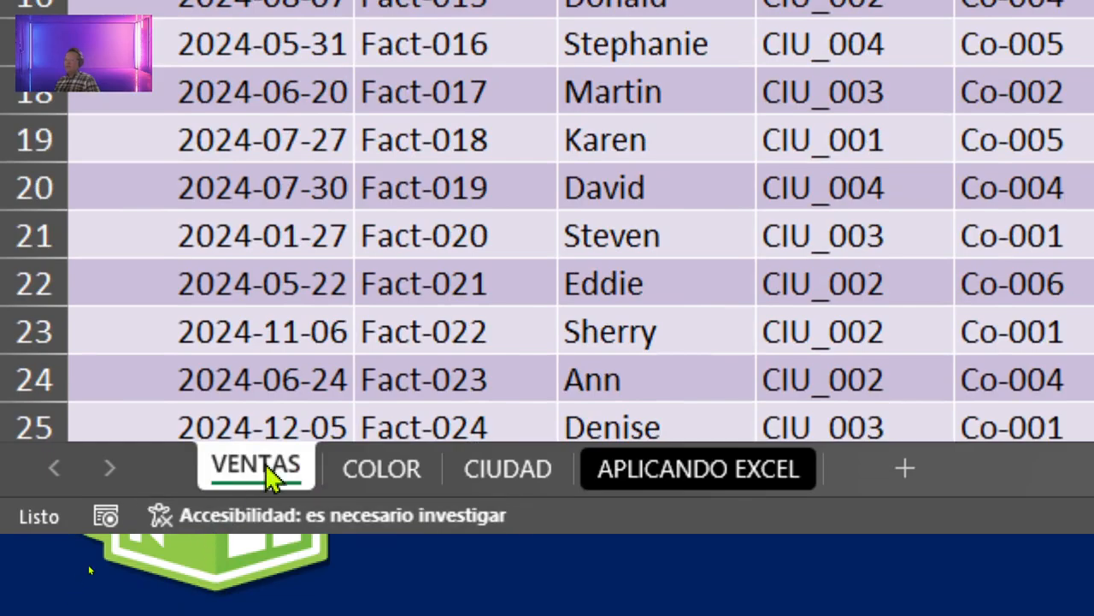
{"action": "left_click", "coordinate": [378, 470]}
{"action": "scroll", "coordinate": [375, 78], "scroll_direction": "up", "scroll_amount": 5}
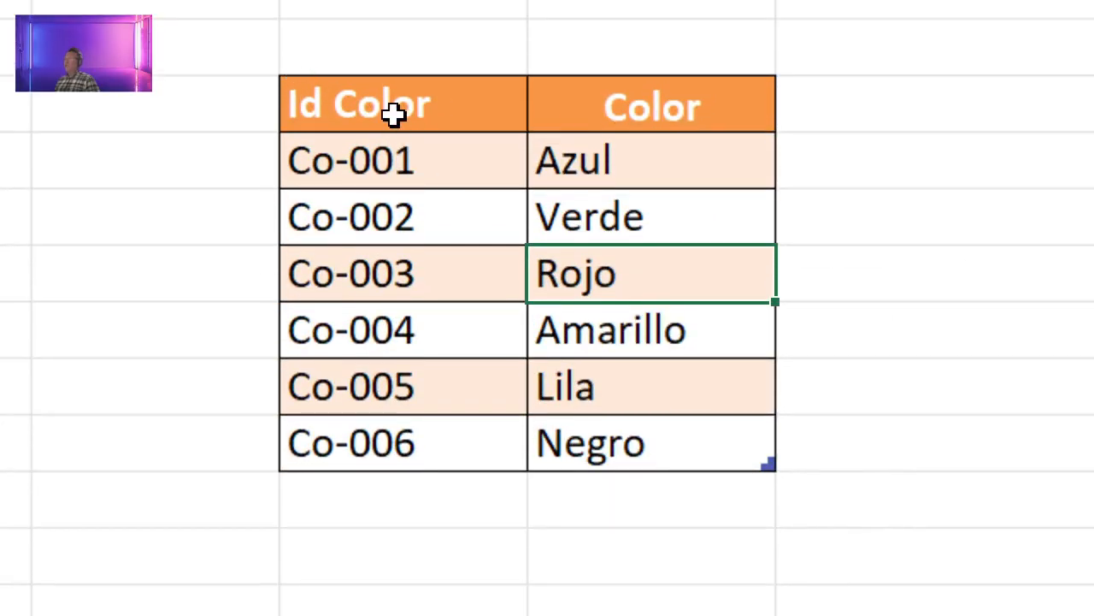
{"action": "mouse_move", "coordinate": [393, 115]}
{"action": "left_mouse_down"}
{"action": "mouse_move", "coordinate": [398, 108]}
{"action": "mouse_move", "coordinate": [399, 449]}
{"action": "left_mouse_up"}
{"action": "left_click_drag", "start_coordinate": [670, 110], "coordinate": [647, 439]}
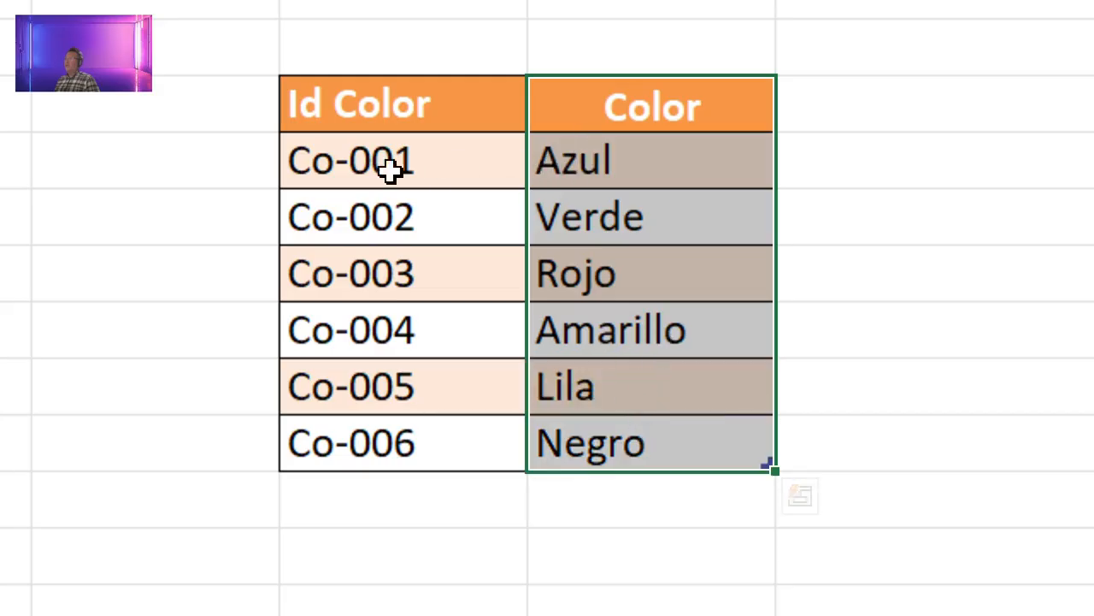
{"action": "left_click", "coordinate": [323, 167]}
{"action": "left_click", "coordinate": [578, 168]}
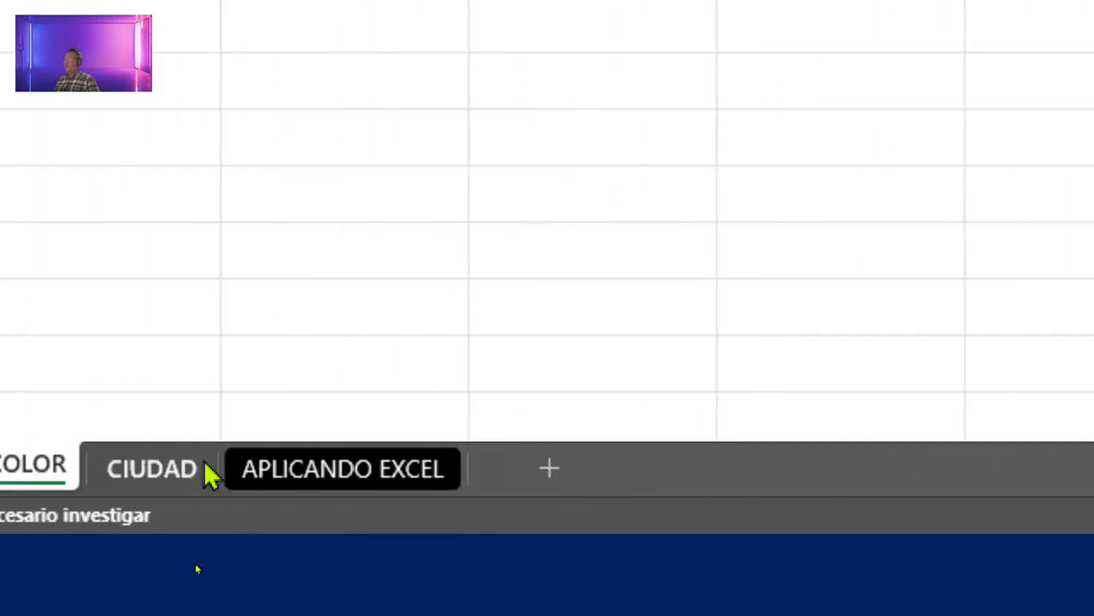
{"action": "left_click", "coordinate": [147, 468]}
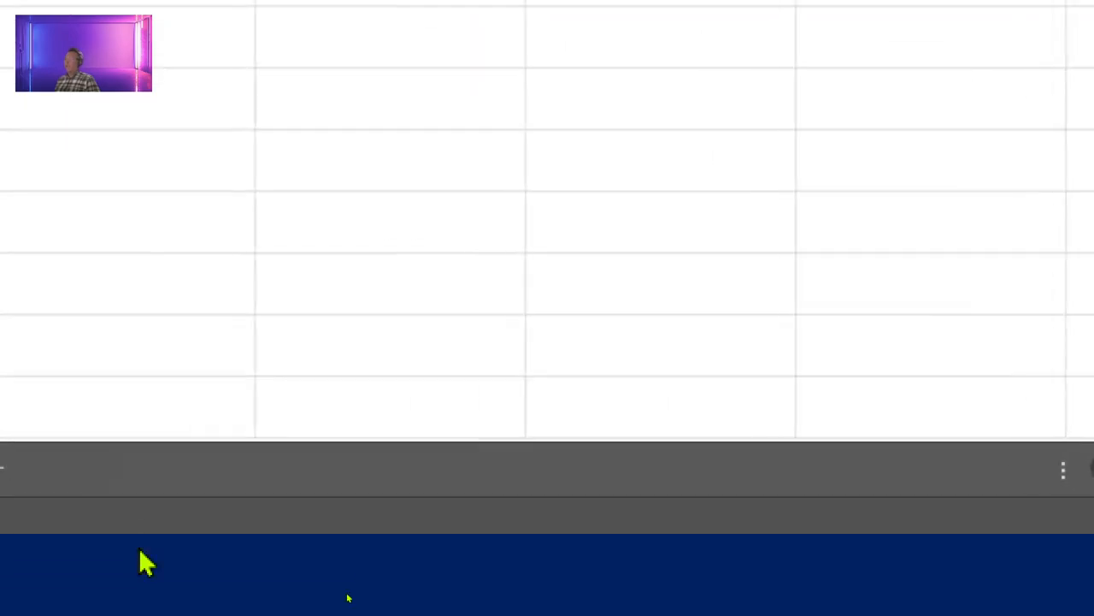
{"action": "left_click", "coordinate": [240, 475]}
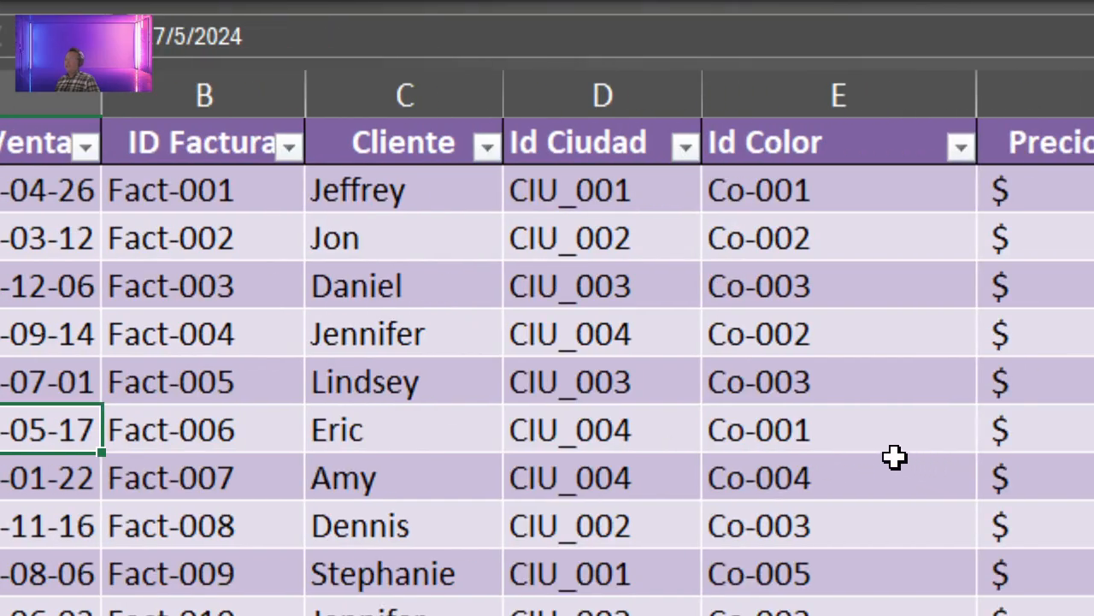
{"action": "left_click_drag", "start_coordinate": [588, 143], "coordinate": [586, 571]}
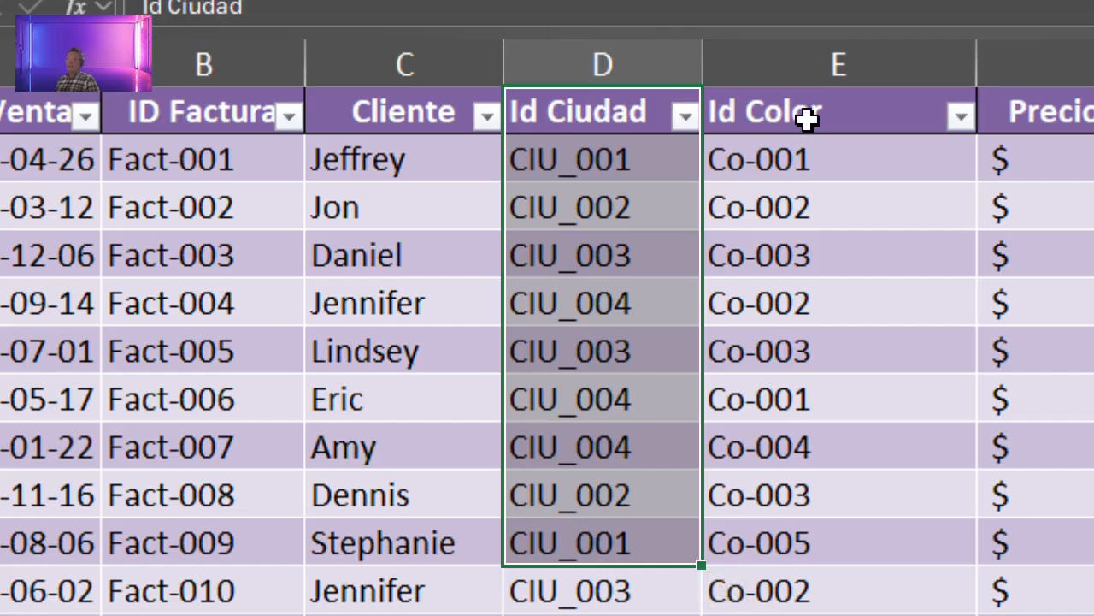
{"action": "left_click_drag", "start_coordinate": [800, 119], "coordinate": [798, 542]}
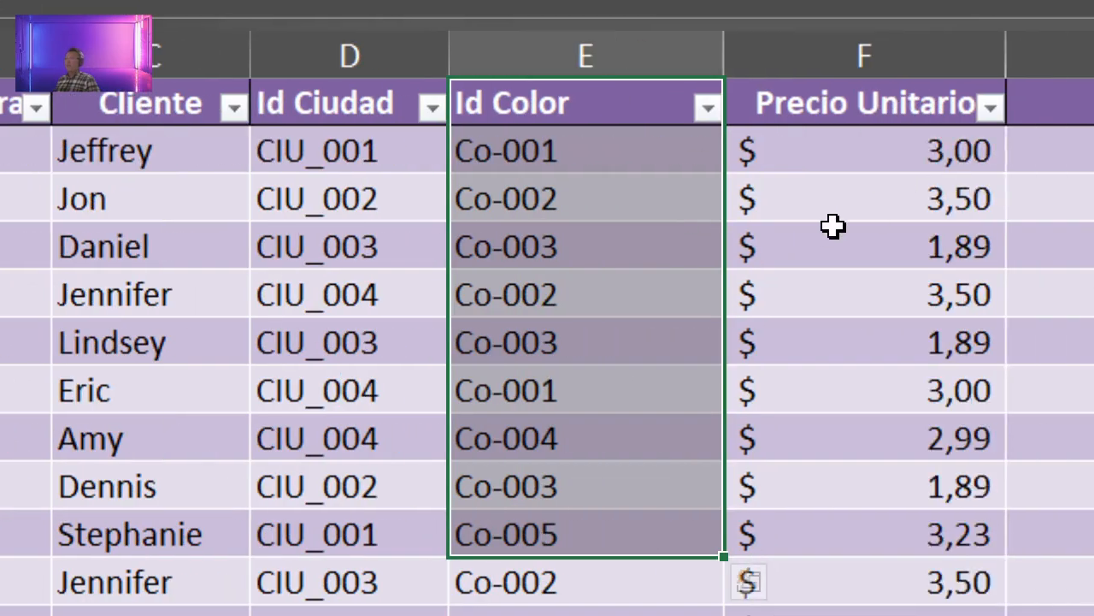
{"action": "left_click", "coordinate": [1076, 230]}
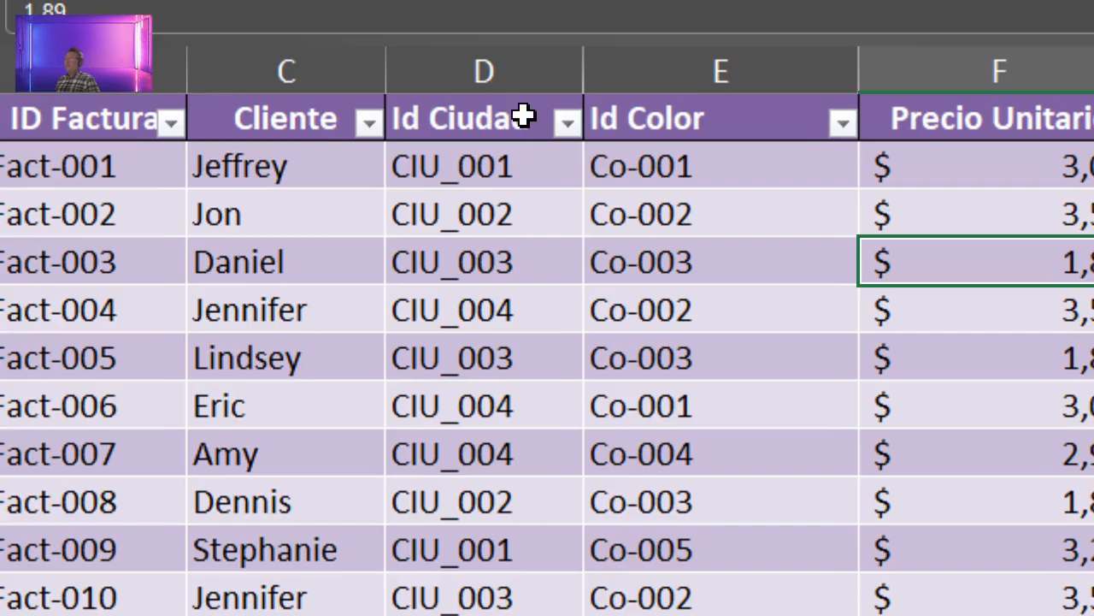
Step: Insert a column before Id Color in the VENTAS table and name its header Ciudad
{"action": "left_click", "coordinate": [654, 77]}
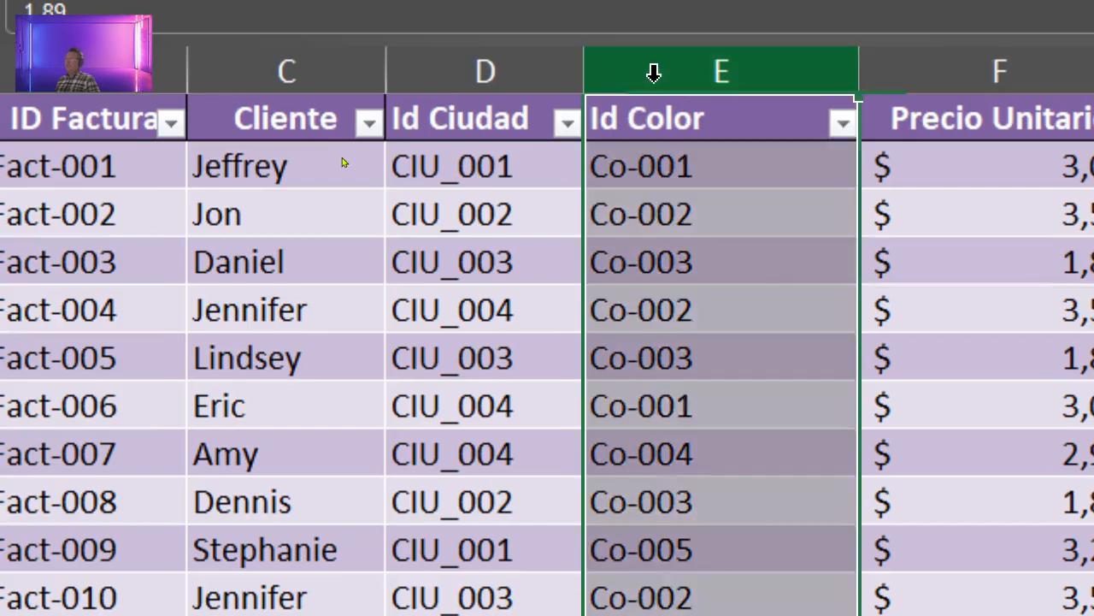
{"action": "right_click", "coordinate": [653, 77]}
{"action": "left_click", "coordinate": [756, 419]}
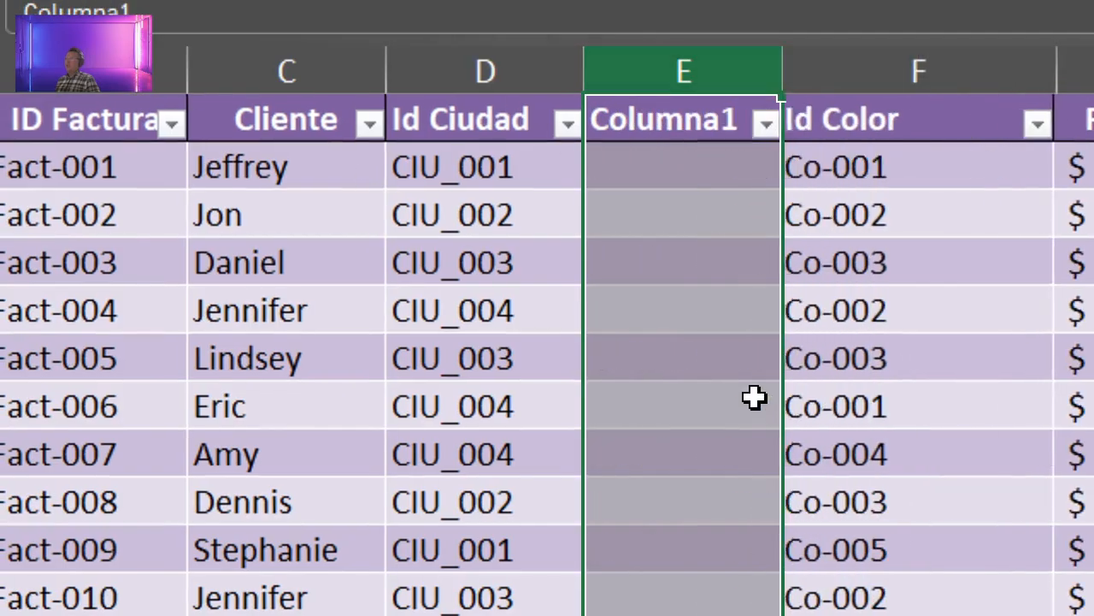
{"action": "left_click", "coordinate": [636, 120]}
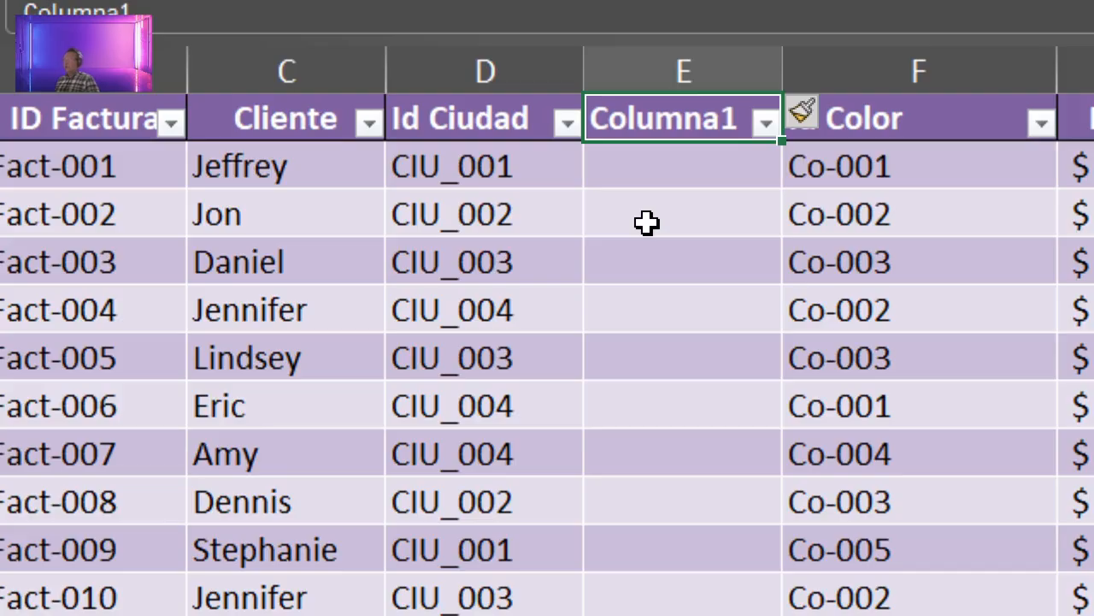
{"action": "type", "text": "Ciudad"}
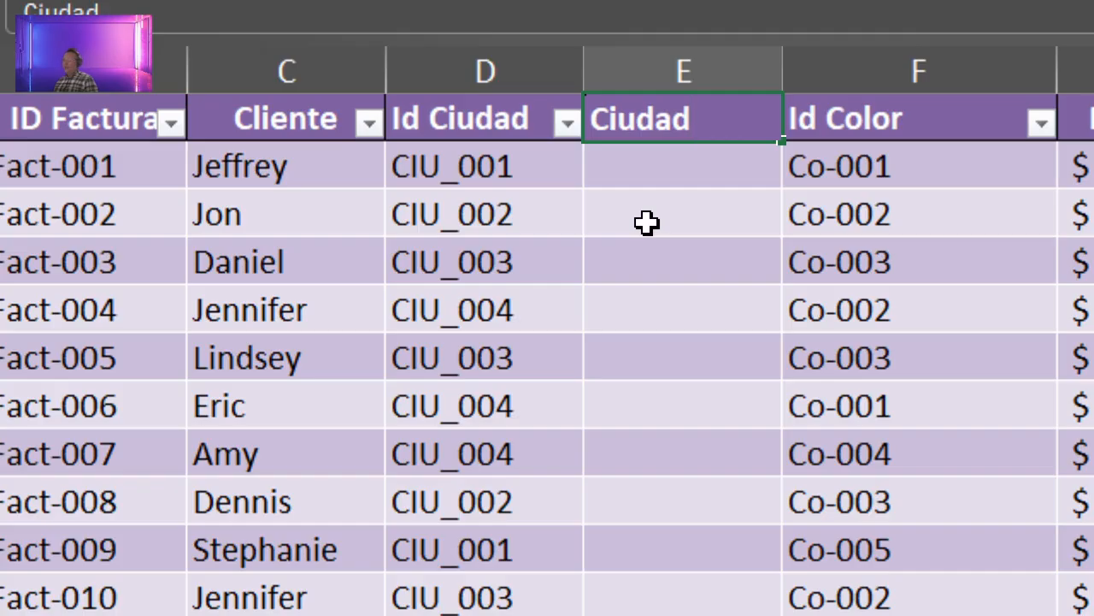
{"action": "key", "text": "Return"}
Step: Check the CIUDAD lookup table and start a BUSCARX formula in VENTAS cell E2 with the row's Id Ciudad as lookup value
{"action": "left_click", "coordinate": [537, 73]}
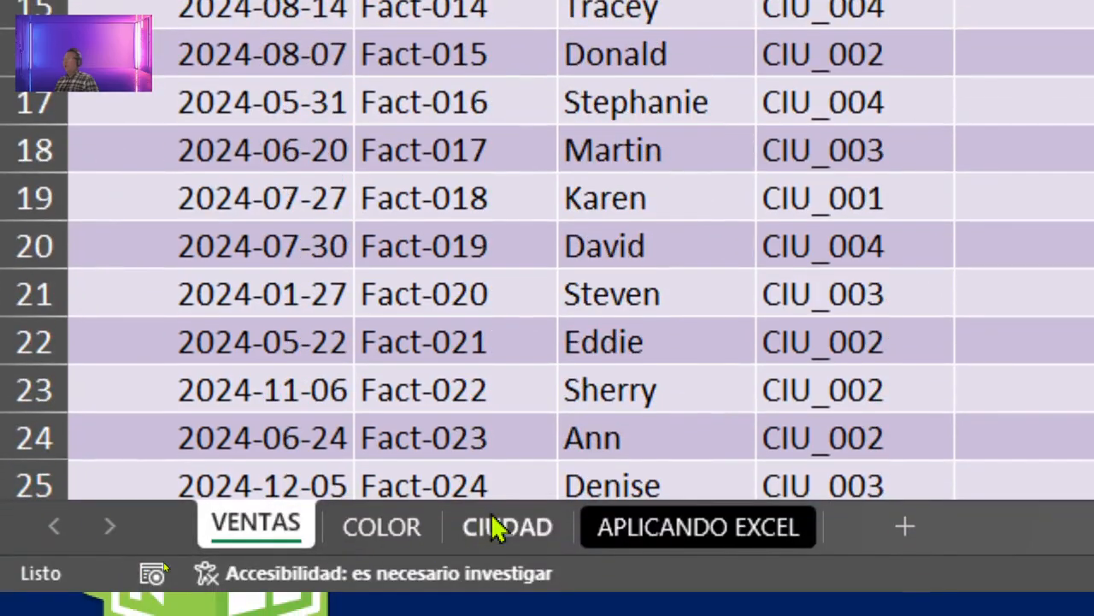
{"action": "left_click", "coordinate": [500, 528]}
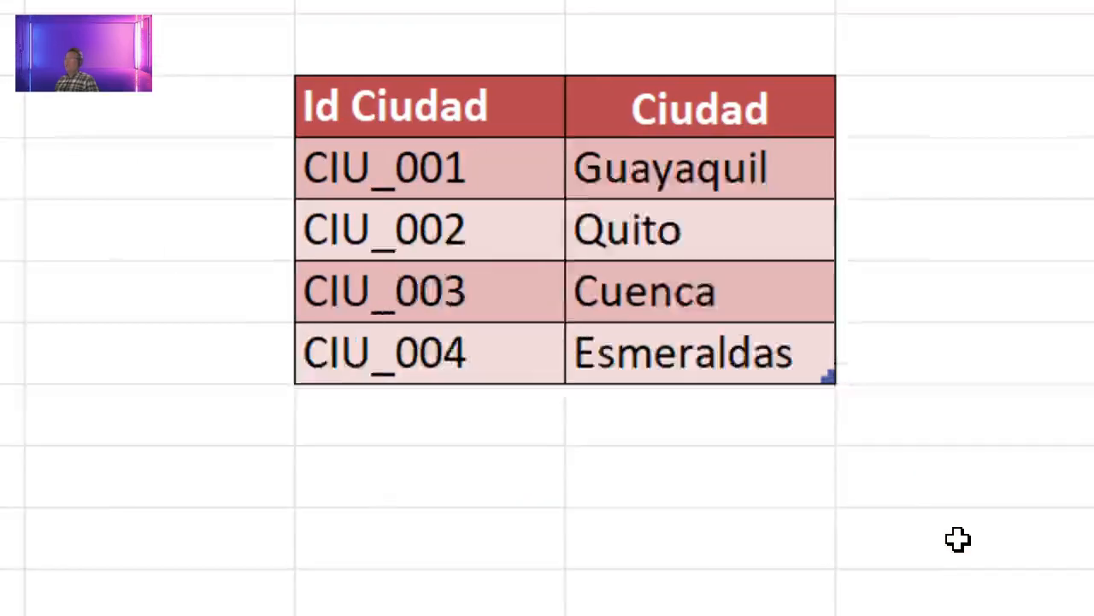
{"action": "left_click_drag", "start_coordinate": [497, 121], "coordinate": [513, 351]}
{"action": "left_click_drag", "start_coordinate": [572, 97], "coordinate": [594, 325]}
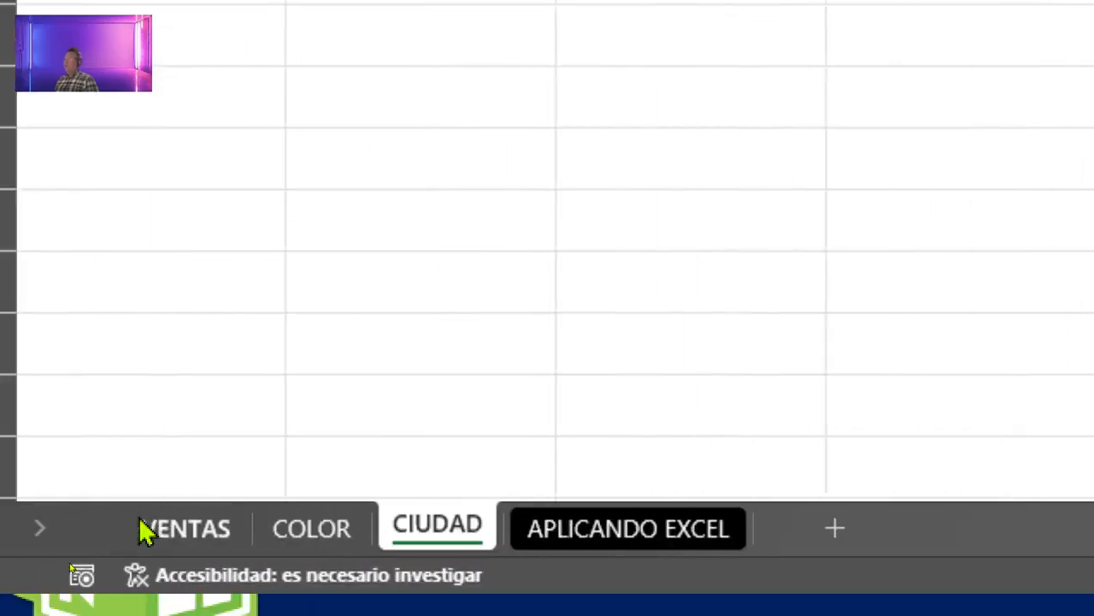
{"action": "left_click", "coordinate": [254, 534]}
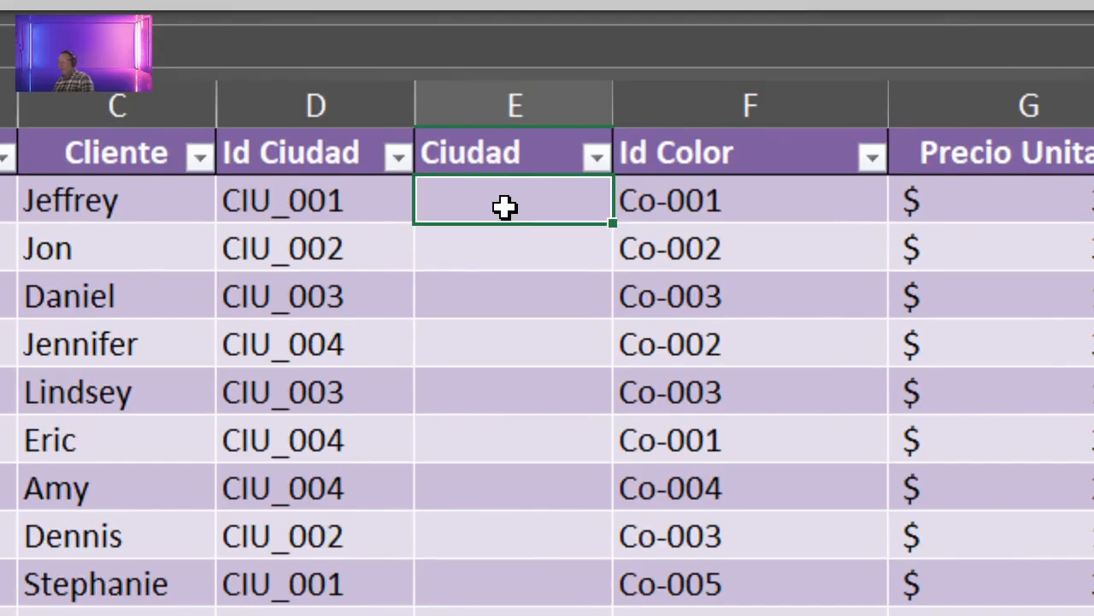
{"action": "type", "text": "=buscar"}
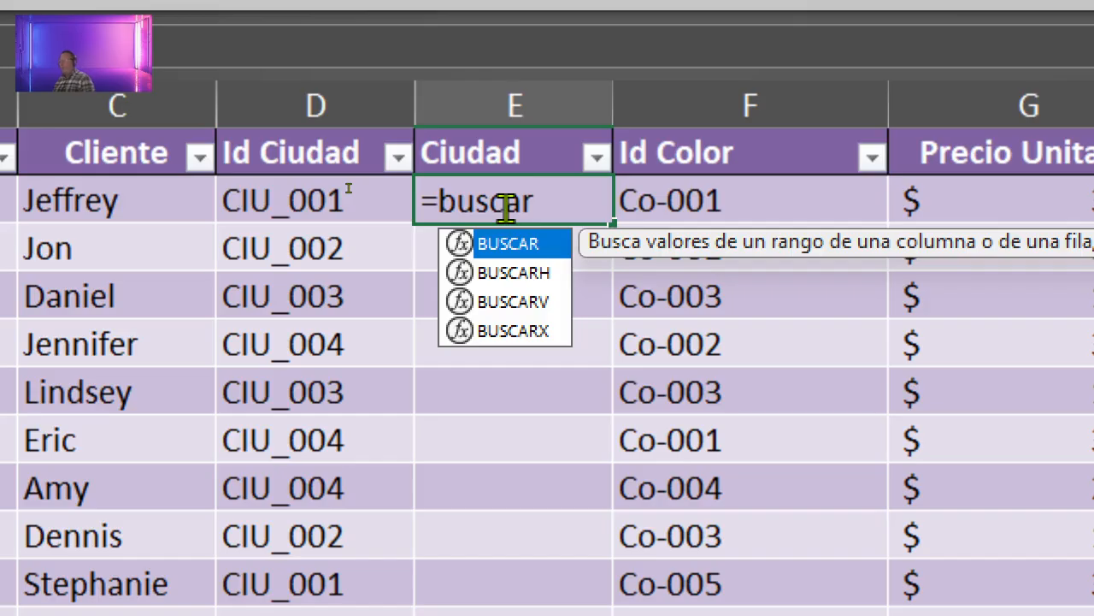
{"action": "double_click", "coordinate": [513, 331]}
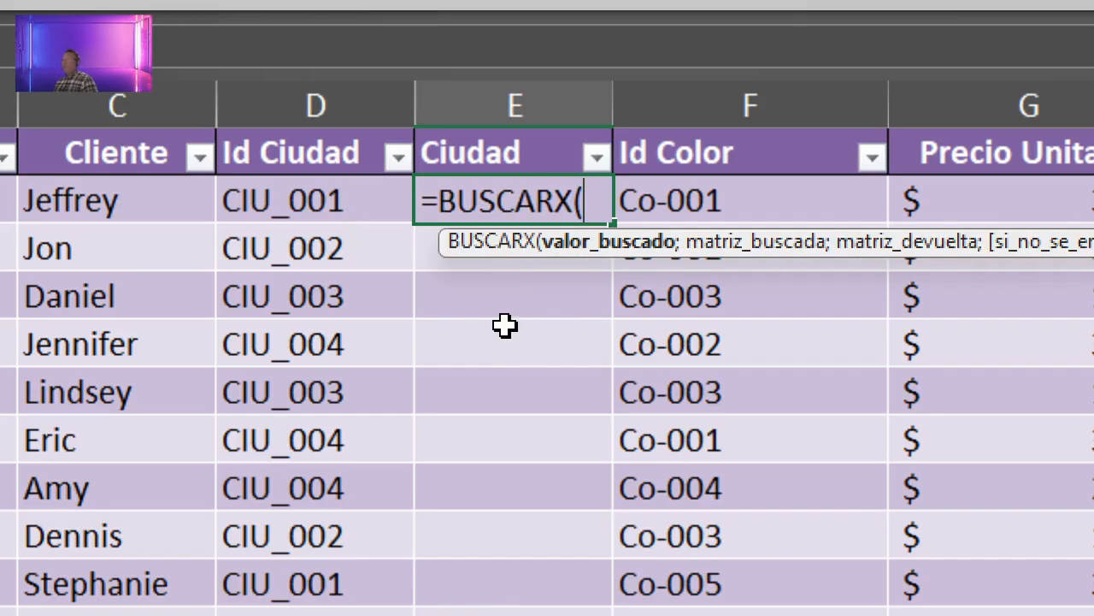
{"action": "left_click", "coordinate": [318, 201]}
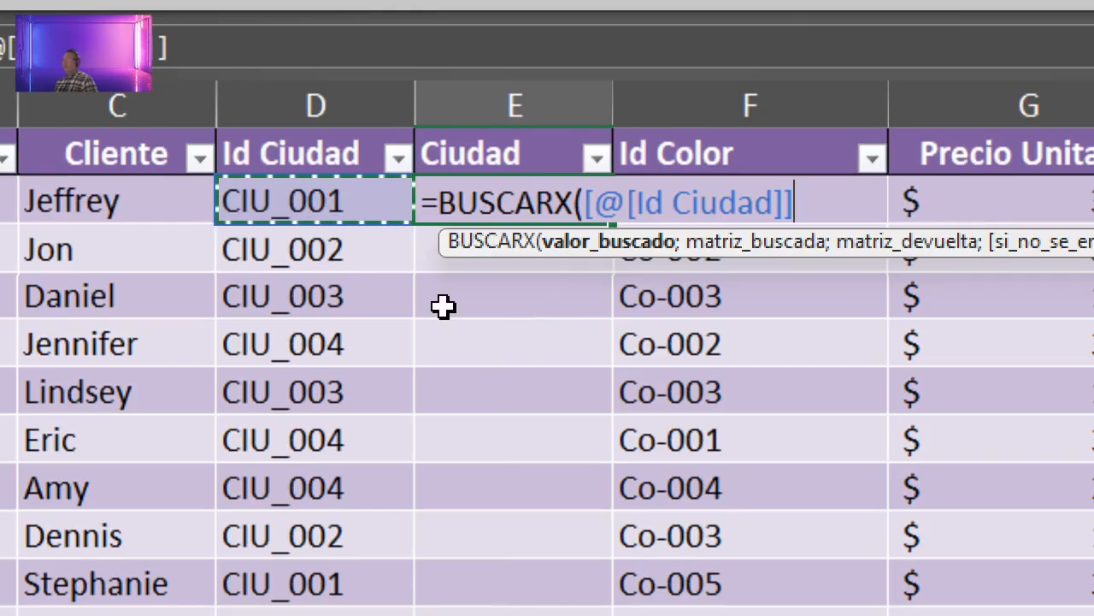
Step: Complete the BUSCARX formula with TCIUDAD[Id Ciudad] as lookup array and TCIUDAD[Ciudad] as return array
{"action": "type", "text": ";"}
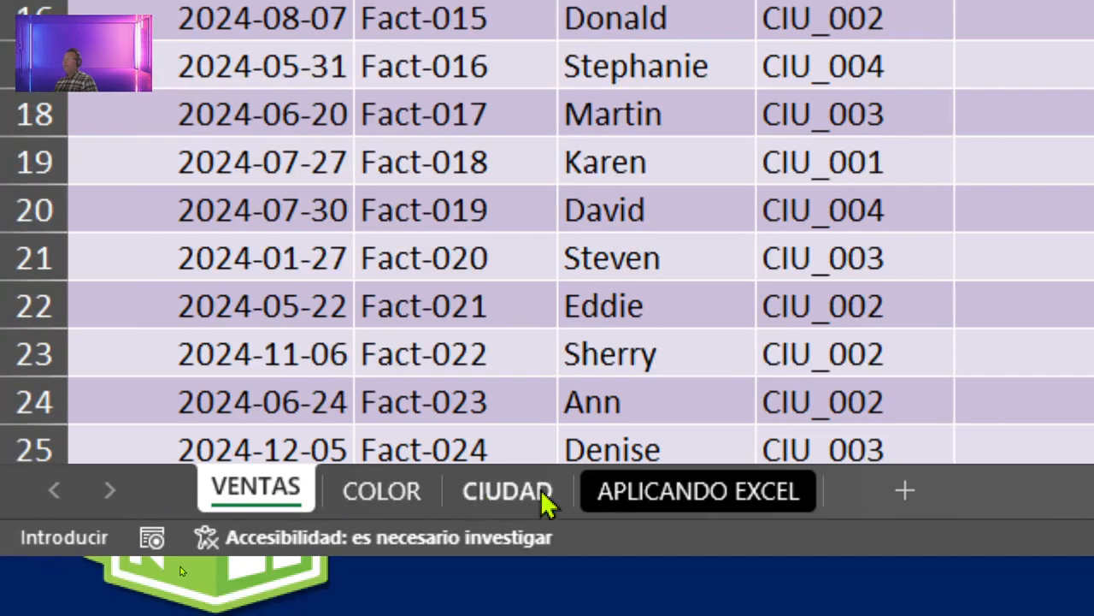
{"action": "left_click", "coordinate": [537, 492]}
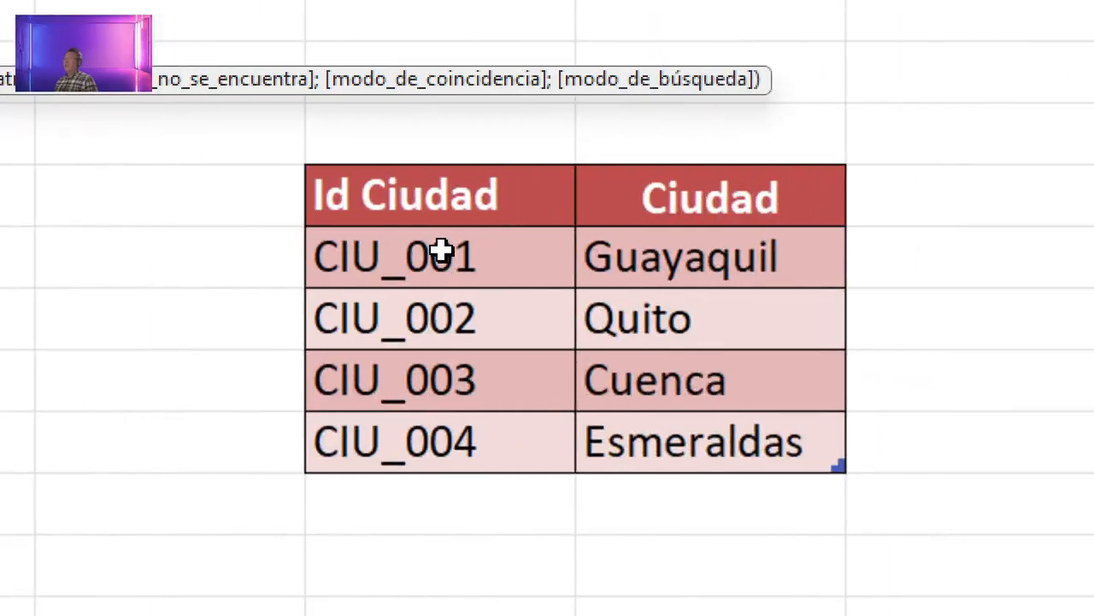
{"action": "left_click_drag", "start_coordinate": [440, 249], "coordinate": [399, 440]}
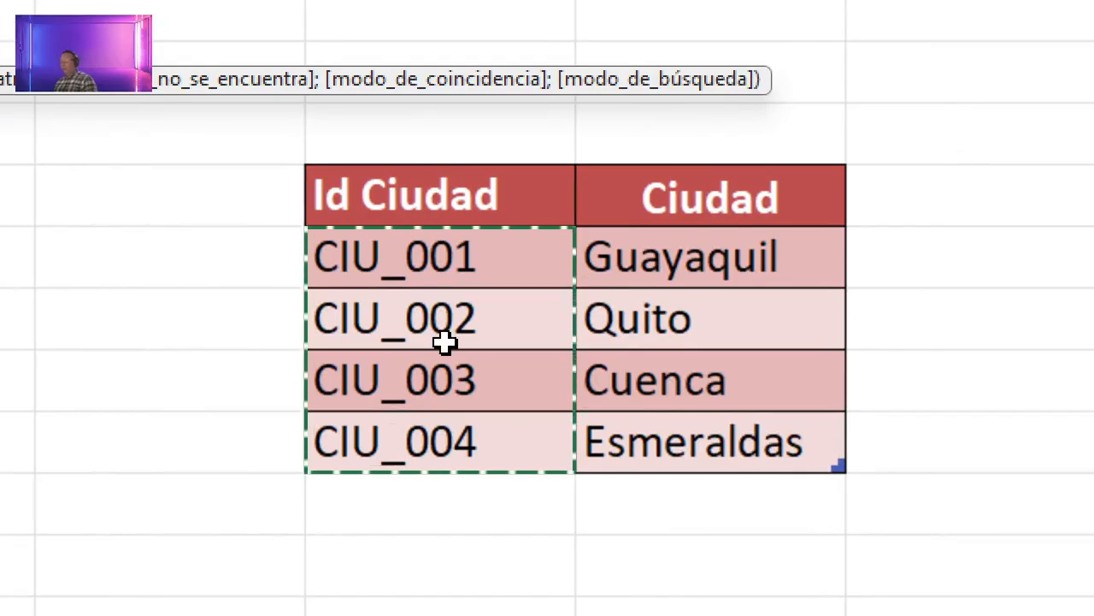
{"action": "type", "text": ";"}
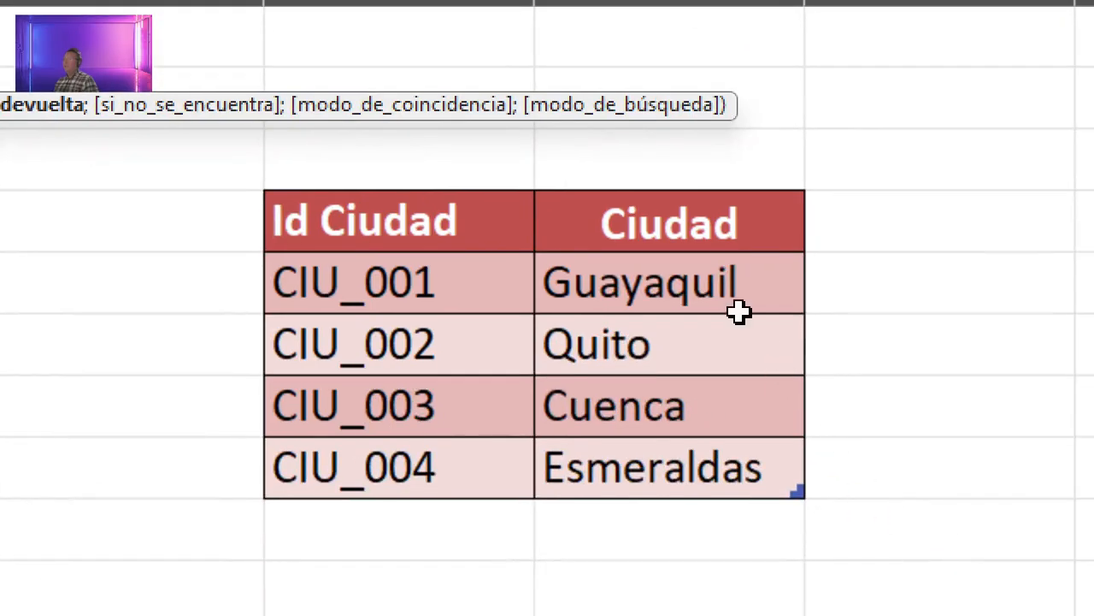
{"action": "left_click_drag", "start_coordinate": [709, 275], "coordinate": [701, 455]}
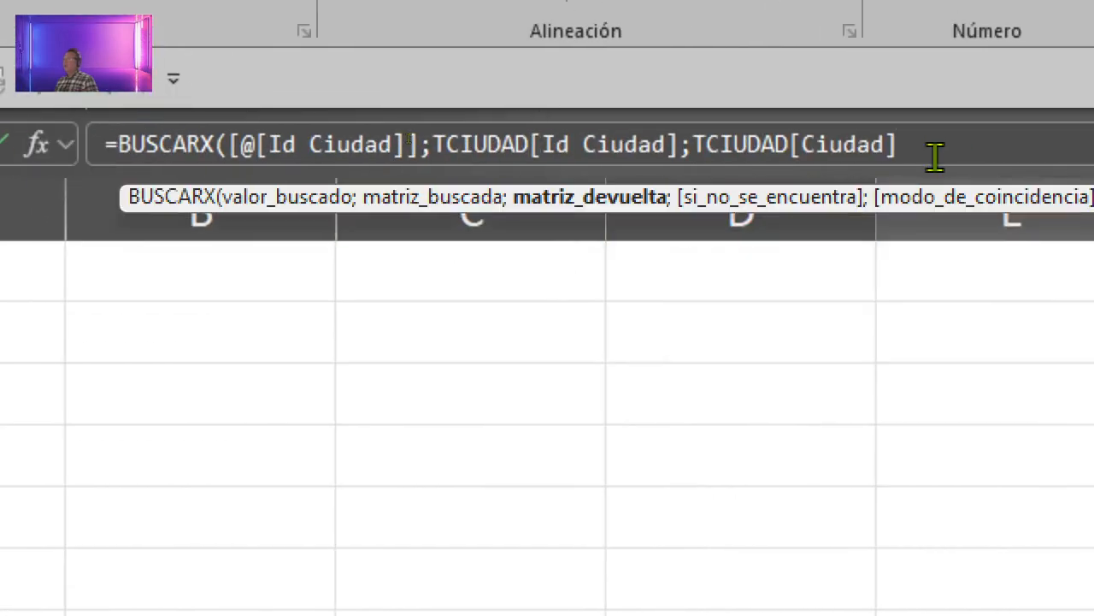
{"action": "type", "text": ")"}
{"action": "key", "text": "Return"}
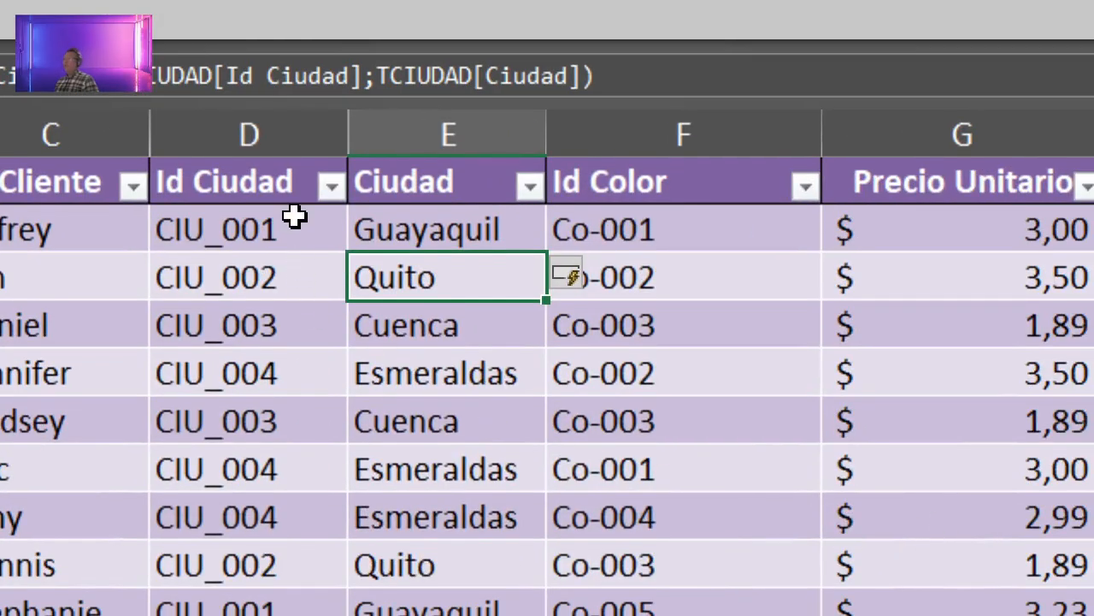
Step: Check the first looked-up city against its Id Ciudad and delete the Ciudad column from the VENTAS table
{"action": "left_click", "coordinate": [295, 225]}
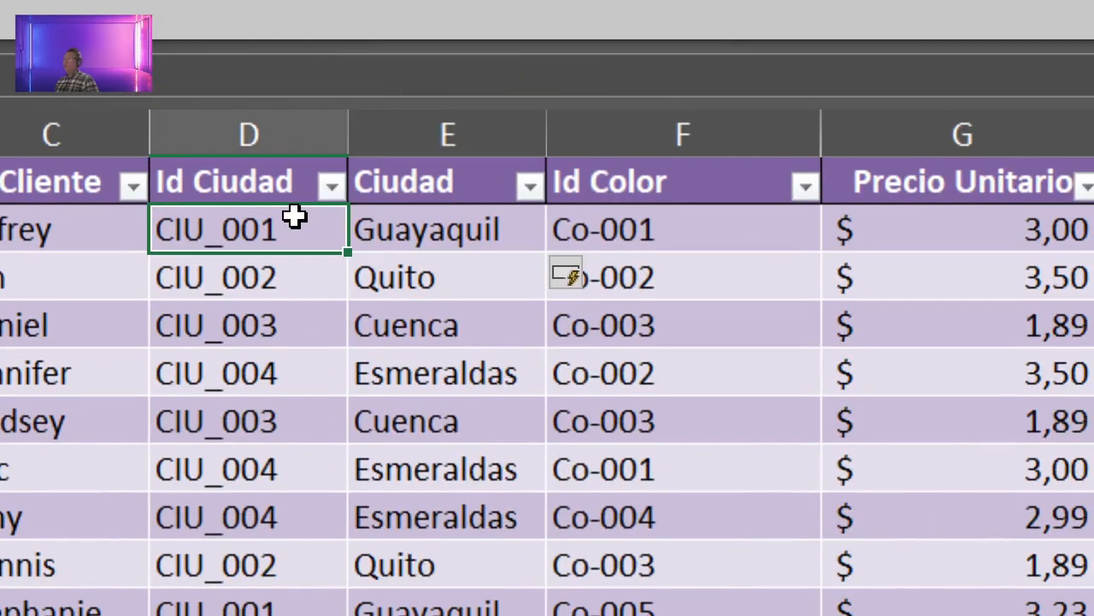
{"action": "left_click", "coordinate": [447, 225]}
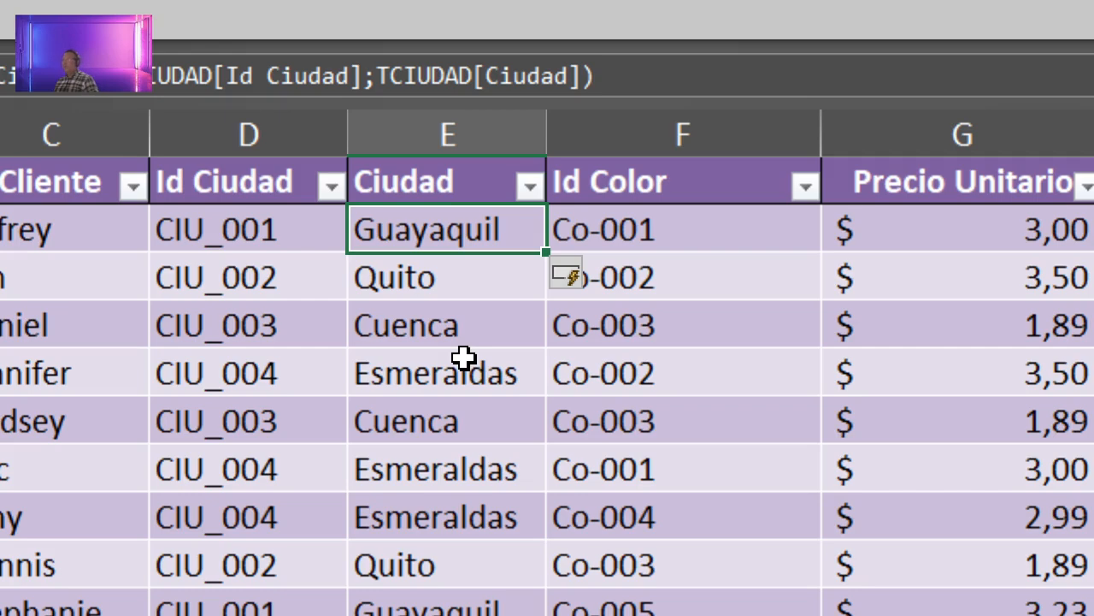
{"action": "left_click", "coordinate": [415, 129]}
{"action": "right_click", "coordinate": [414, 129]}
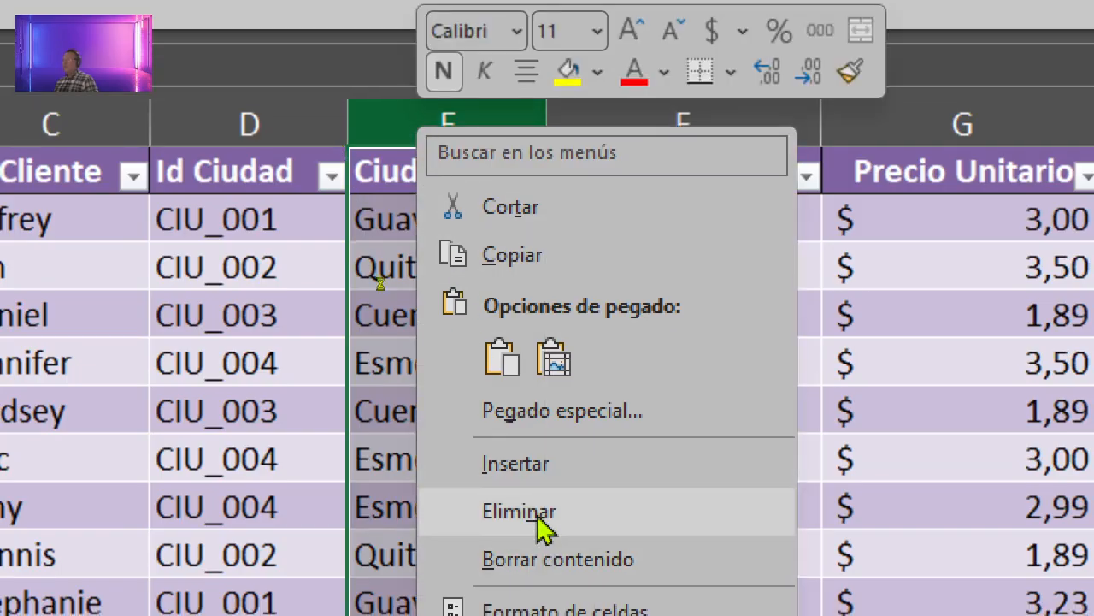
{"action": "left_click", "coordinate": [537, 515]}
{"action": "left_click", "coordinate": [388, 317]}
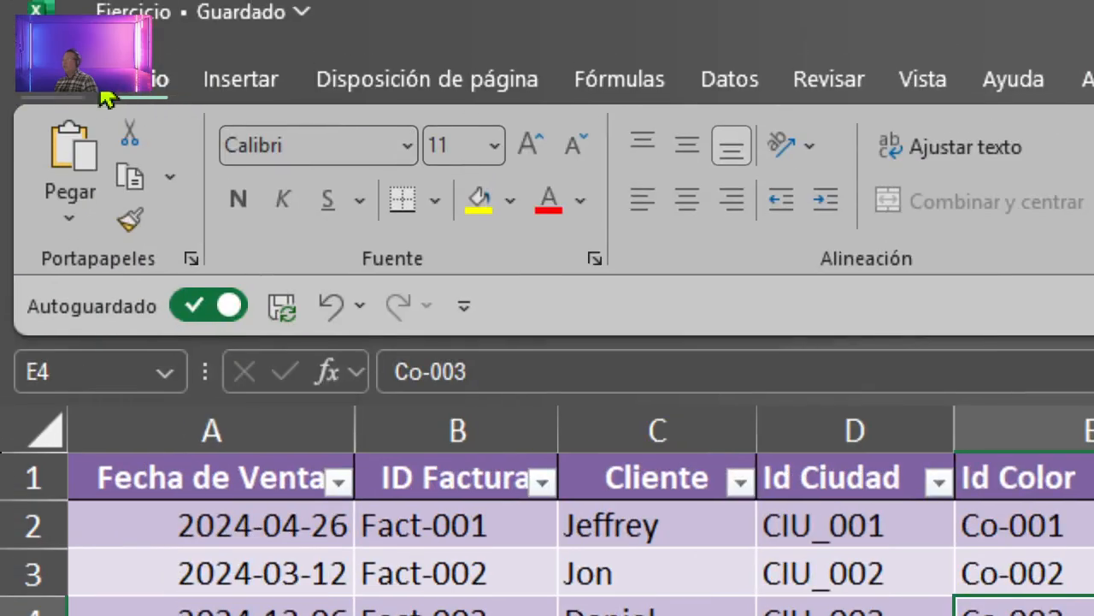
Step: Save the Ejercicio workbook, look over its COLOR and CIUDAD sheets, and close it
{"action": "left_click", "coordinate": [282, 305]}
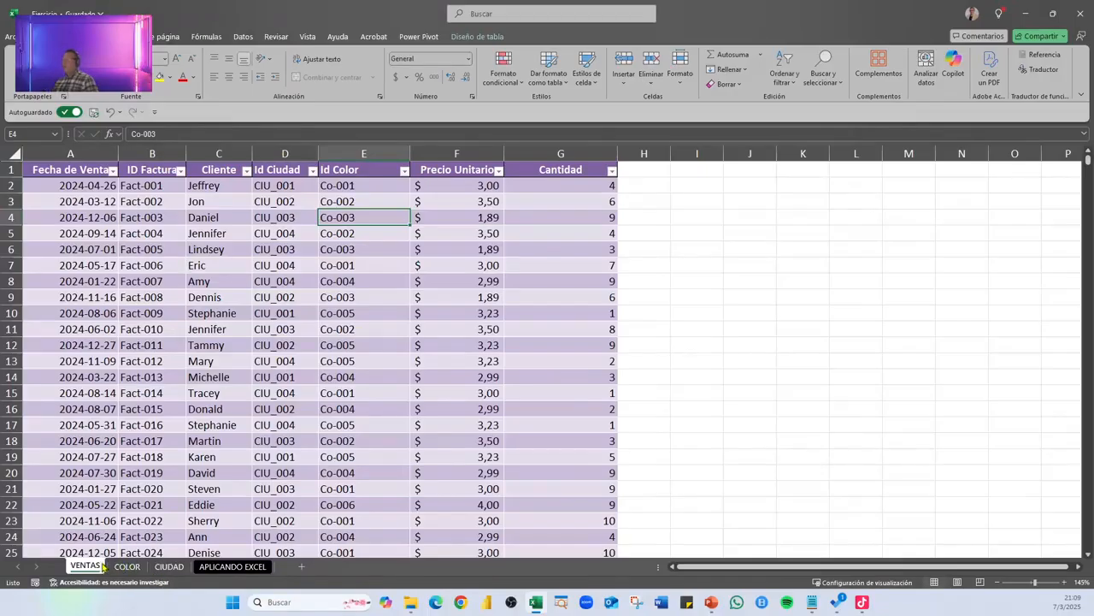
{"action": "left_click", "coordinate": [127, 567]}
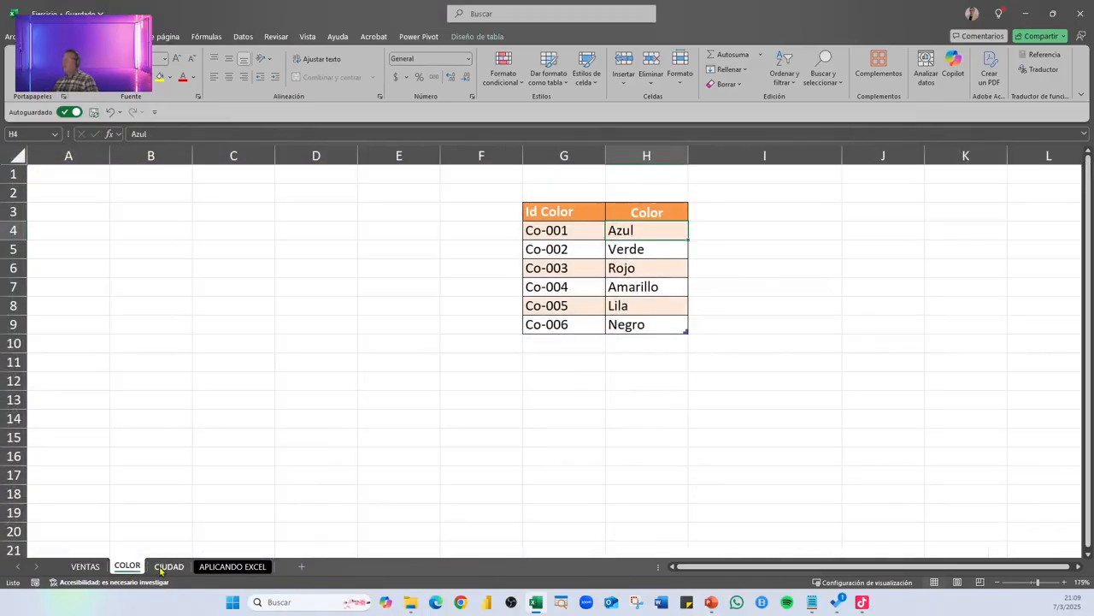
{"action": "left_click", "coordinate": [168, 567]}
{"action": "key", "text": "ctrl+q"}
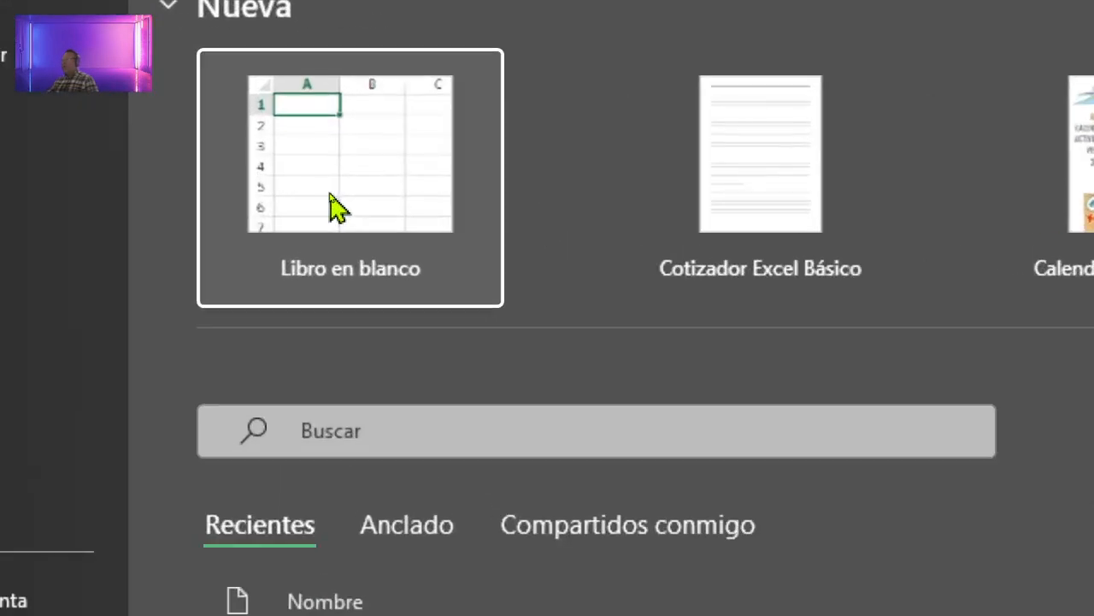
Step: Create a blank workbook and maximize its window
{"action": "left_click", "coordinate": [329, 195]}
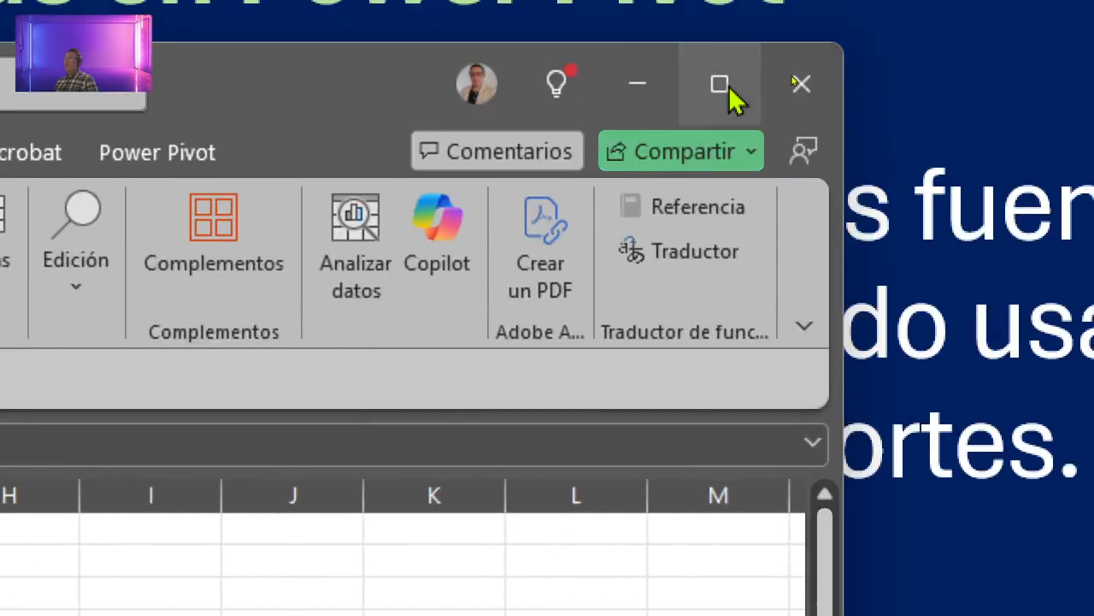
{"action": "left_click", "coordinate": [725, 88]}
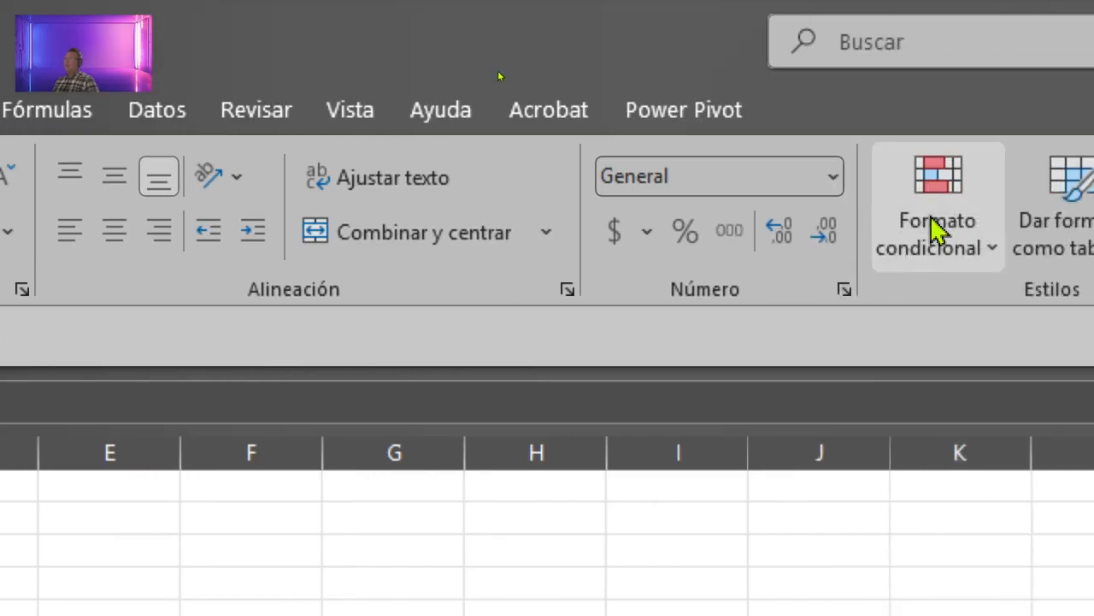
Step: Look over the Power Pivot commands and the installed add-ins in the program options, and bring up the list of COM add-ins
{"action": "left_click", "coordinate": [696, 130]}
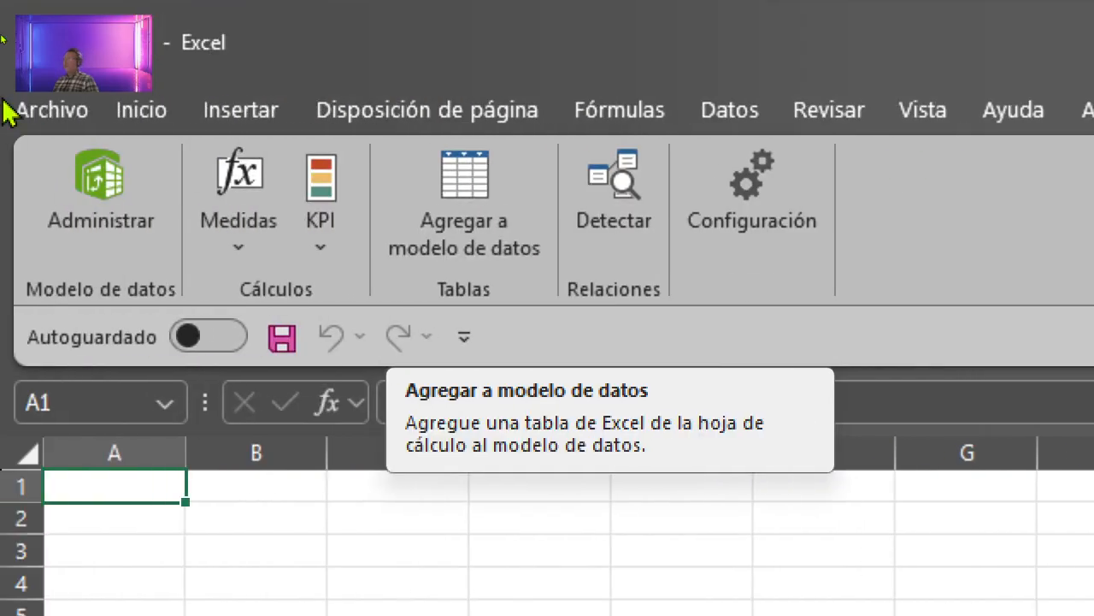
{"action": "left_click", "coordinate": [75, 123]}
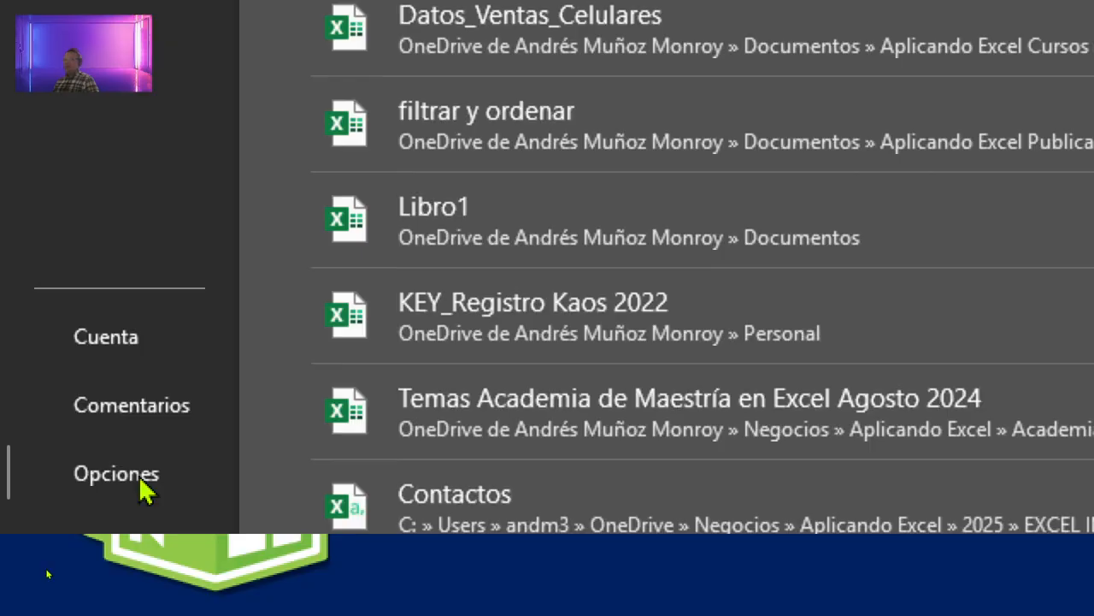
{"action": "left_click", "coordinate": [141, 479]}
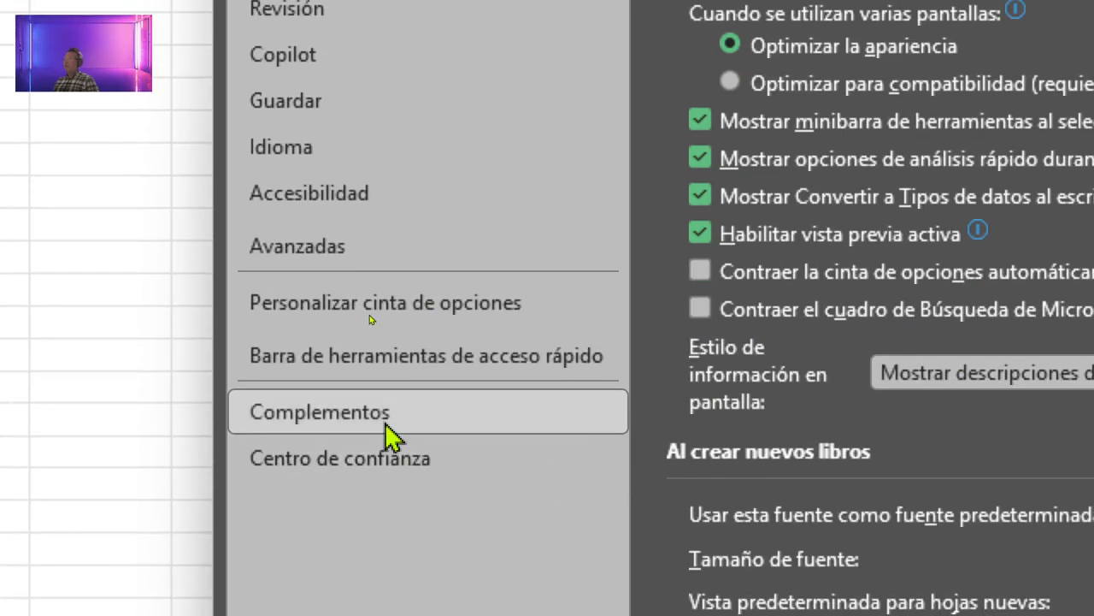
{"action": "left_click", "coordinate": [433, 419]}
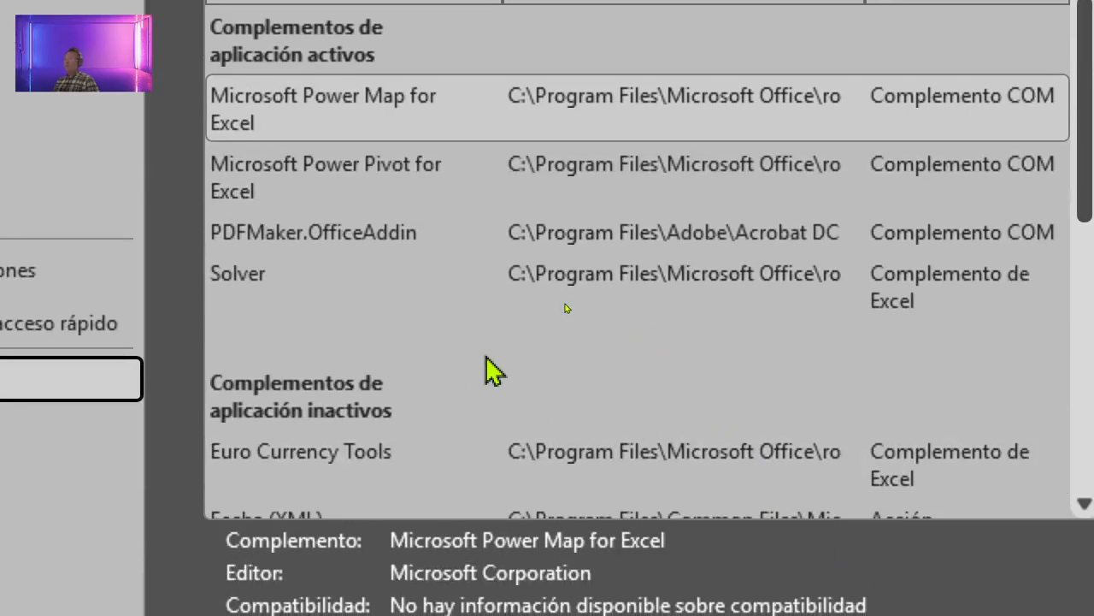
{"action": "scroll", "coordinate": [494, 369], "scroll_direction": "down", "scroll_amount": 3}
{"action": "scroll", "coordinate": [494, 369], "scroll_direction": "up", "scroll_amount": 2}
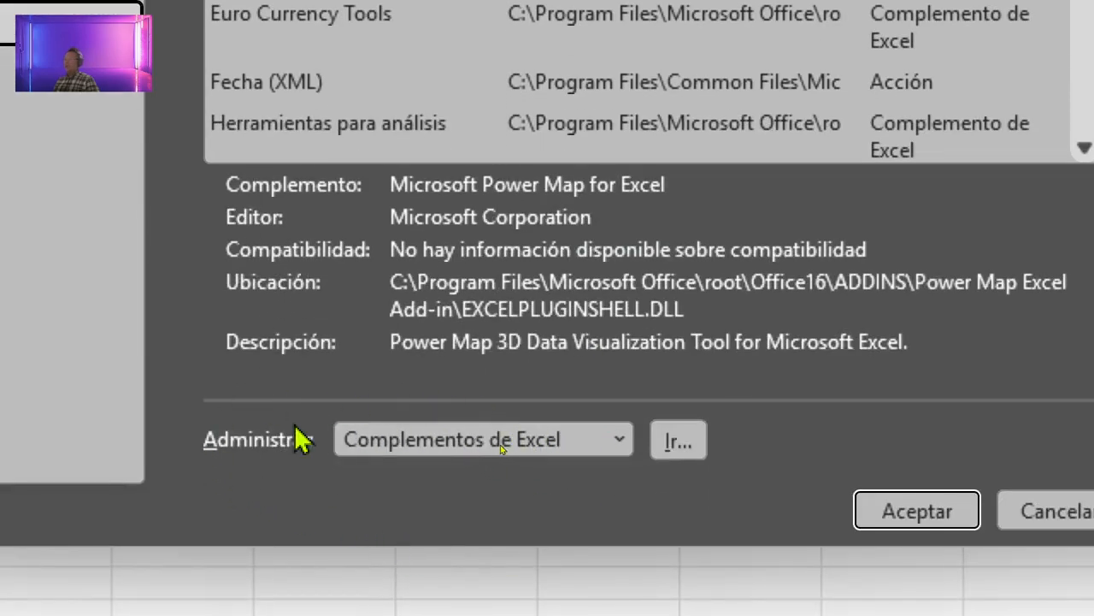
{"action": "left_click", "coordinate": [619, 440]}
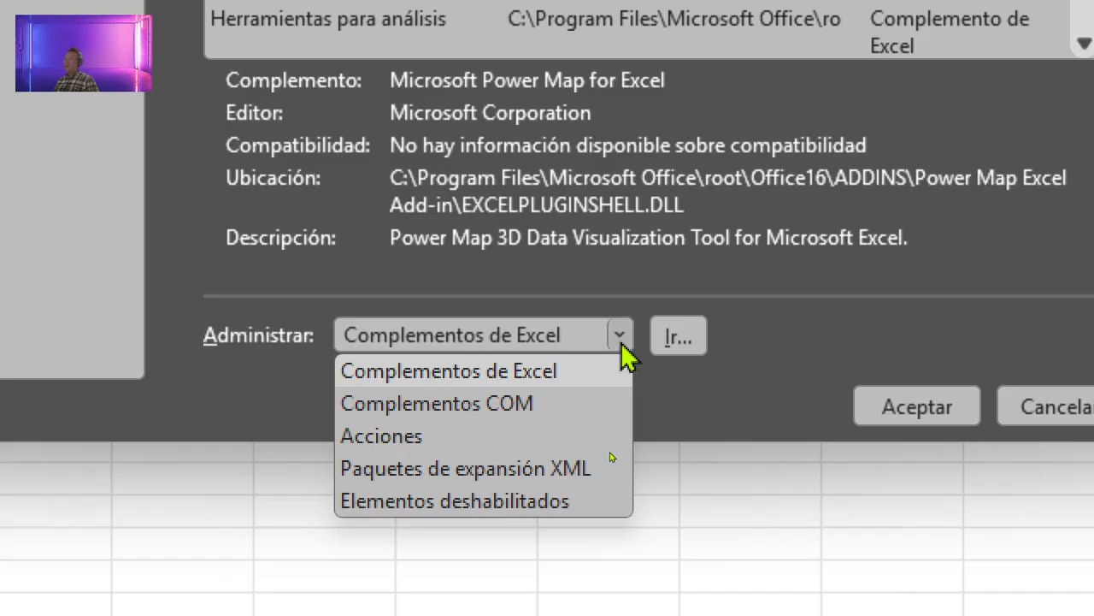
{"action": "left_click", "coordinate": [518, 405]}
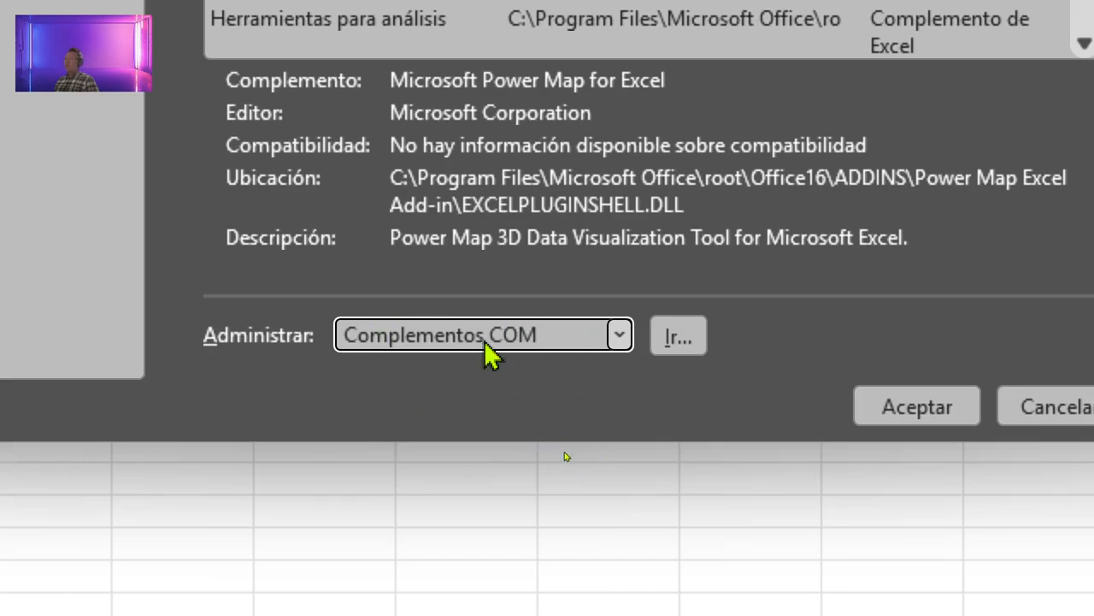
{"action": "left_click", "coordinate": [695, 339]}
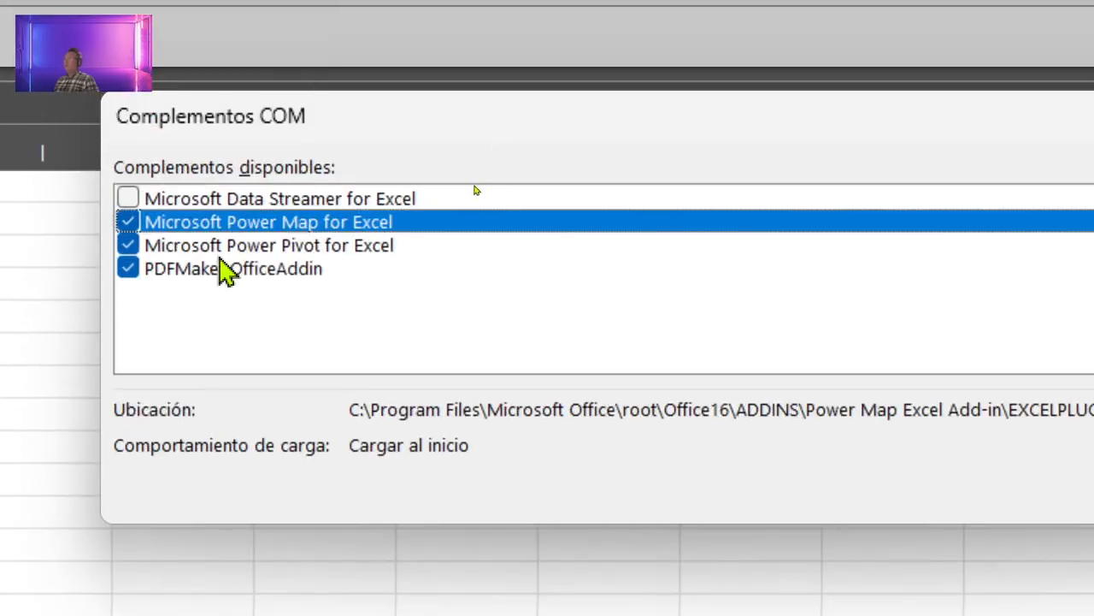
Step: Disable and re-enable the Microsoft Power Pivot for Excel add-in, close the COM add-ins list and return to the Power Pivot commands
{"action": "left_click", "coordinate": [129, 247]}
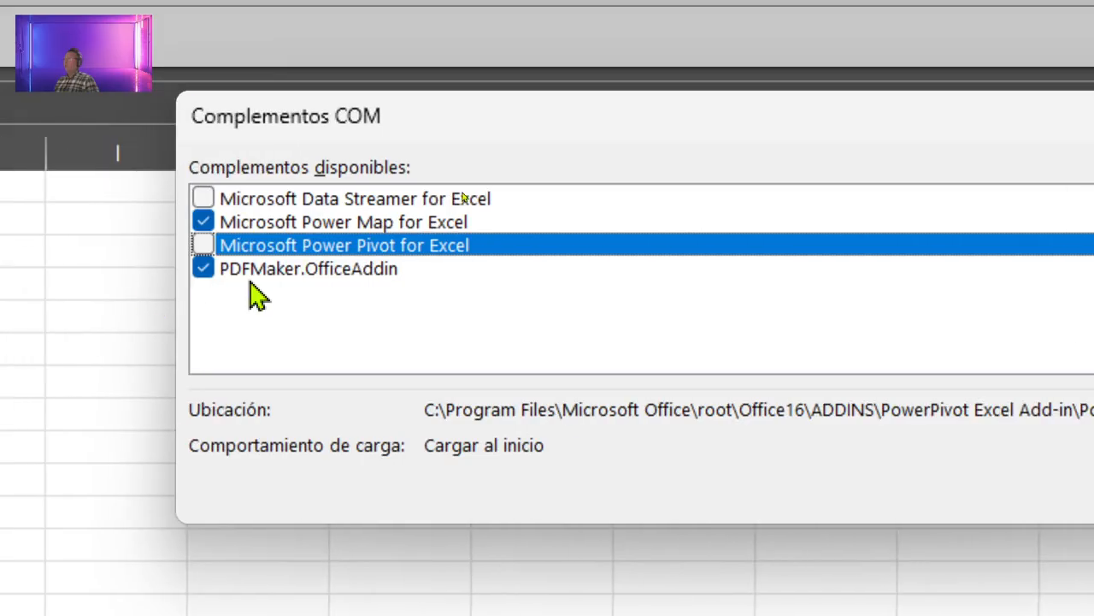
{"action": "left_click", "coordinate": [203, 246]}
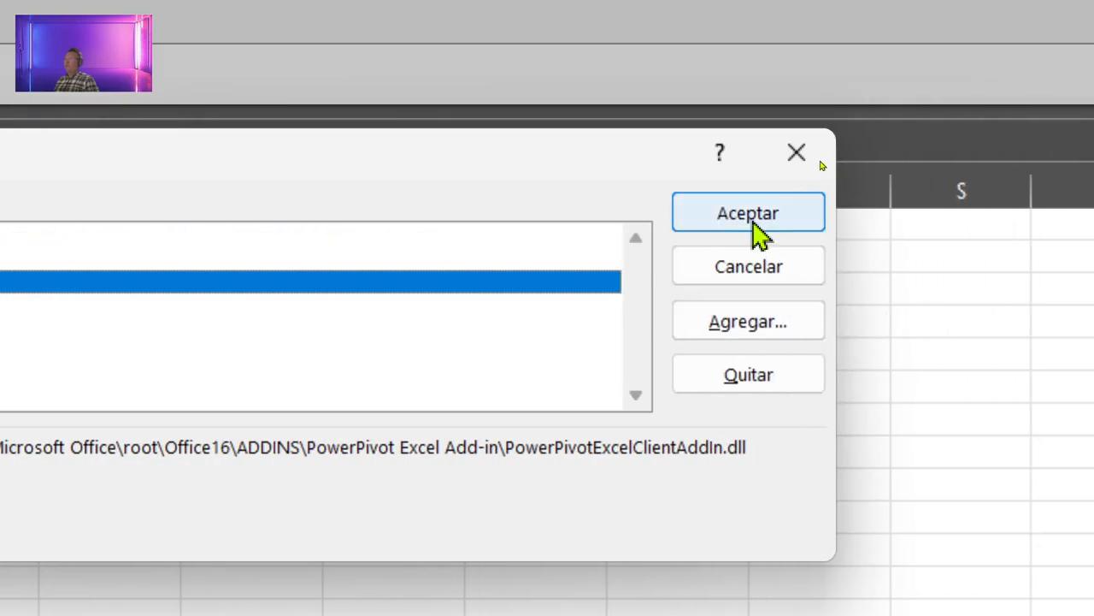
{"action": "left_click", "coordinate": [1036, 168]}
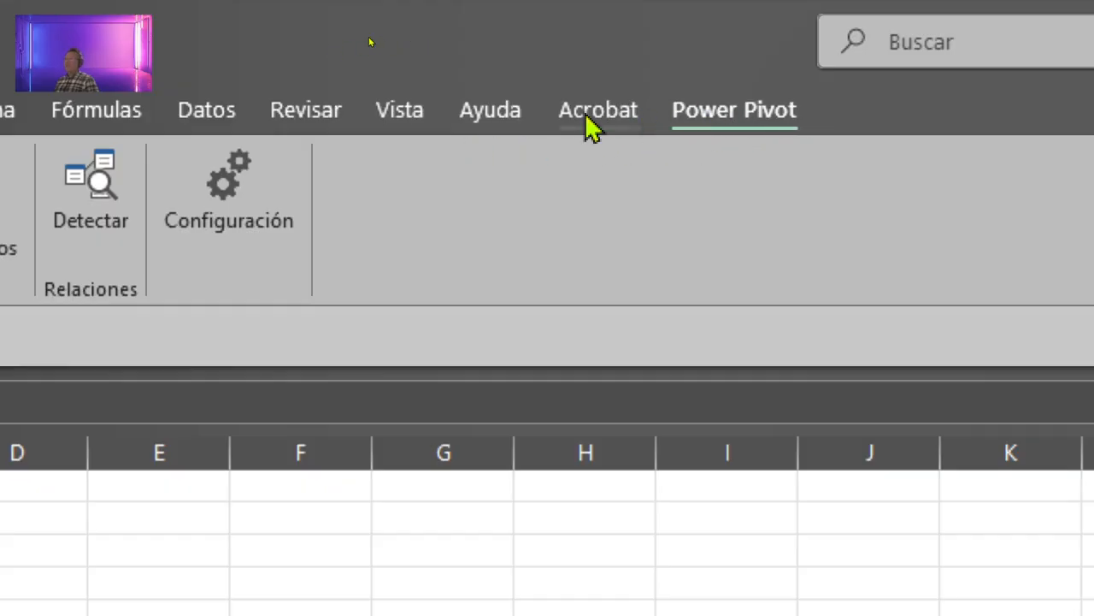
{"action": "left_click", "coordinate": [585, 118]}
{"action": "left_click", "coordinate": [735, 118]}
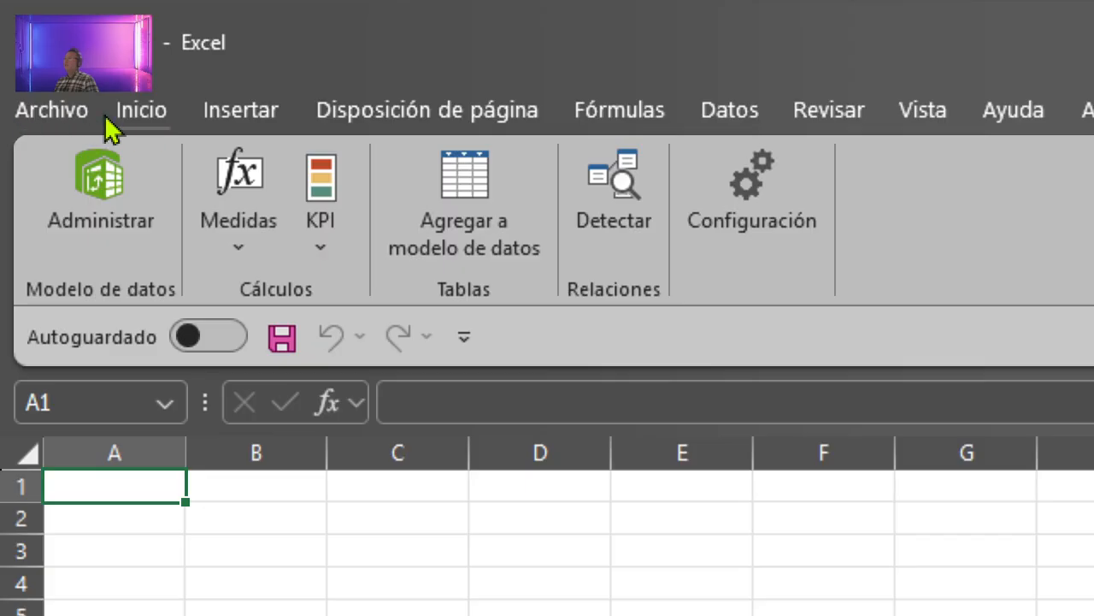
Step: In the ribbon customization options, hide and re-enable the Power Pivot tab, and accept the settings
{"action": "left_click", "coordinate": [69, 115]}
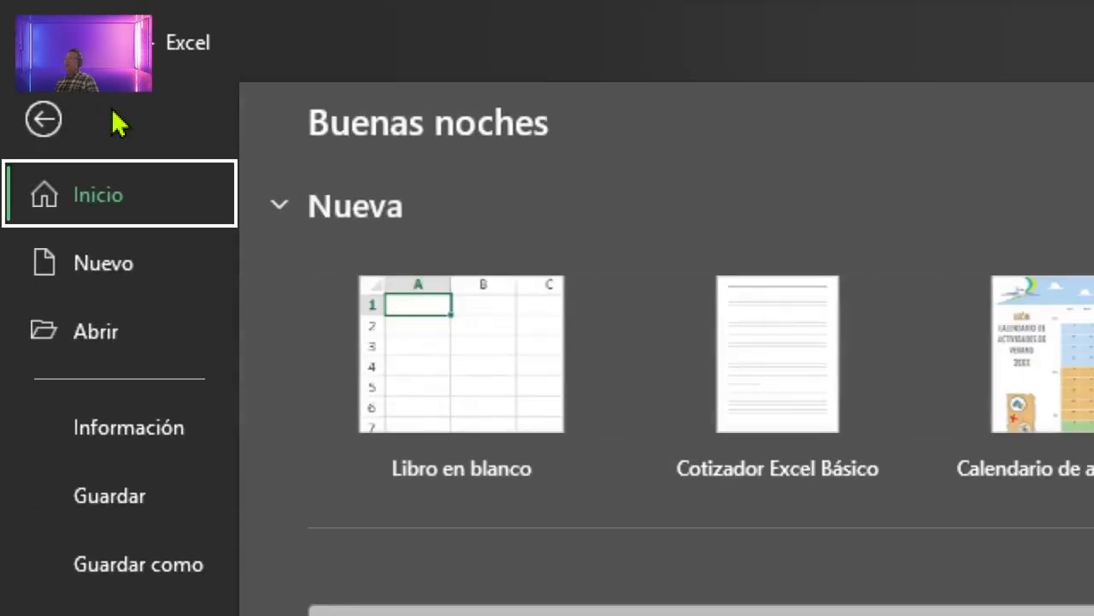
{"action": "scroll", "coordinate": [299, 530], "scroll_direction": "down", "scroll_amount": 10}
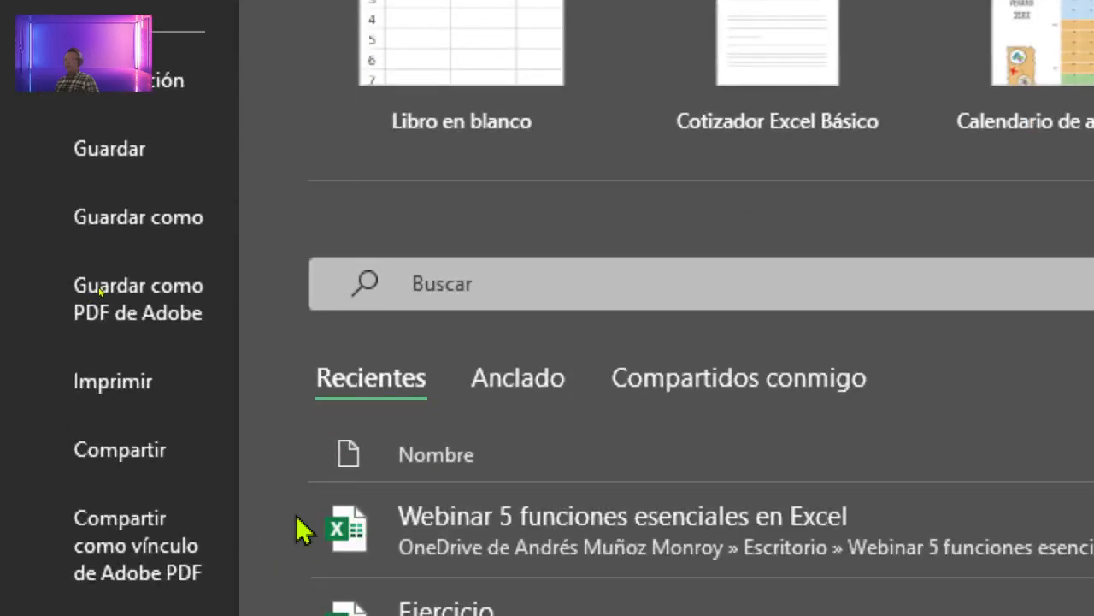
{"action": "scroll", "coordinate": [197, 555], "scroll_direction": "down", "scroll_amount": 5}
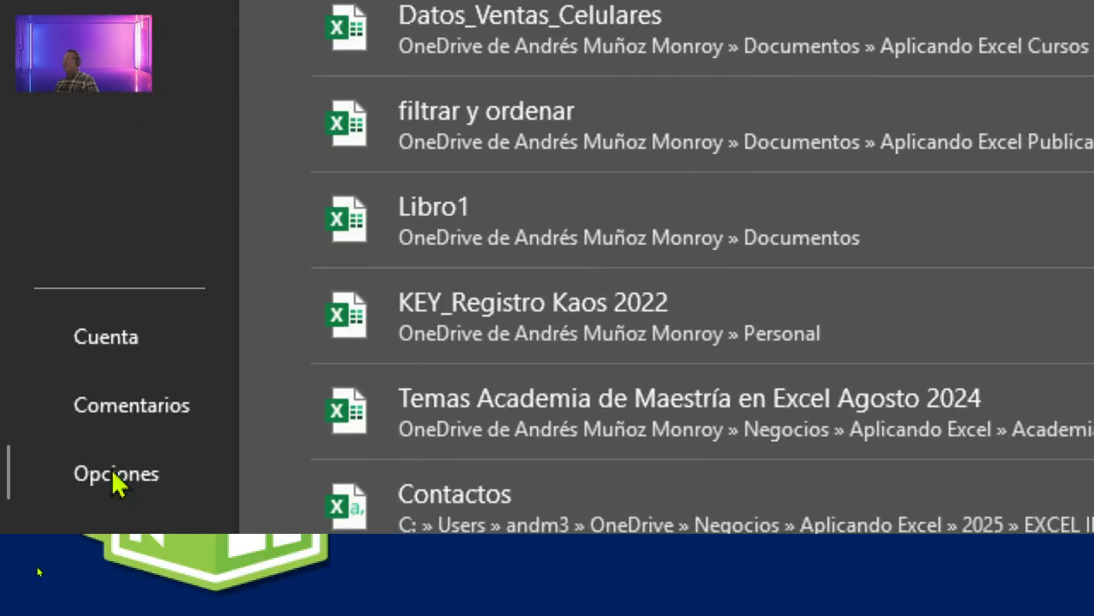
{"action": "left_click", "coordinate": [115, 477]}
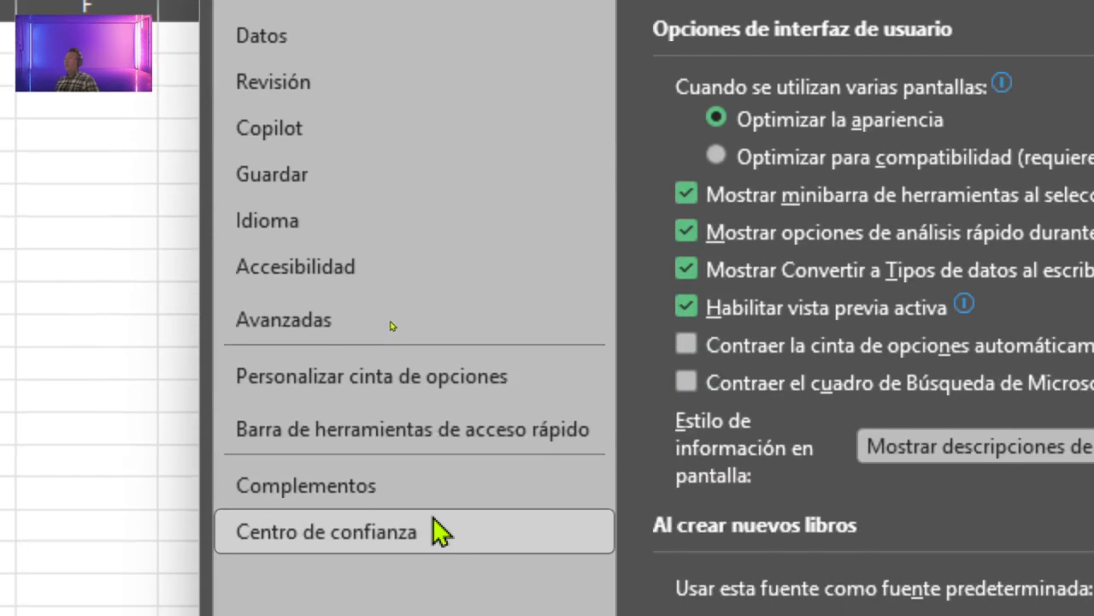
{"action": "left_click", "coordinate": [486, 387]}
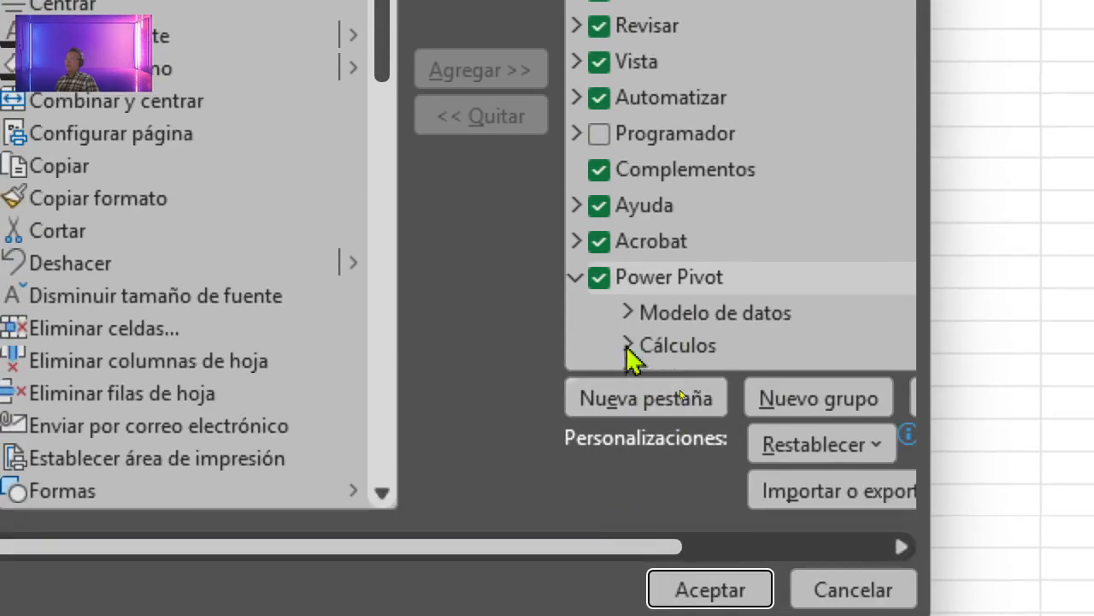
{"action": "left_click", "coordinate": [600, 279]}
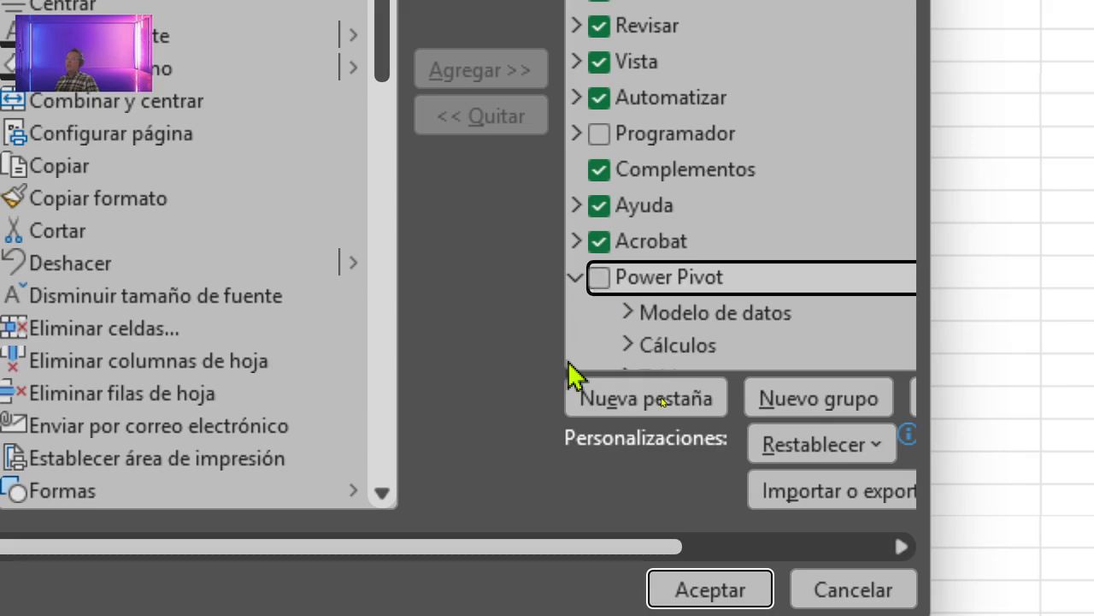
{"action": "left_click", "coordinate": [602, 279]}
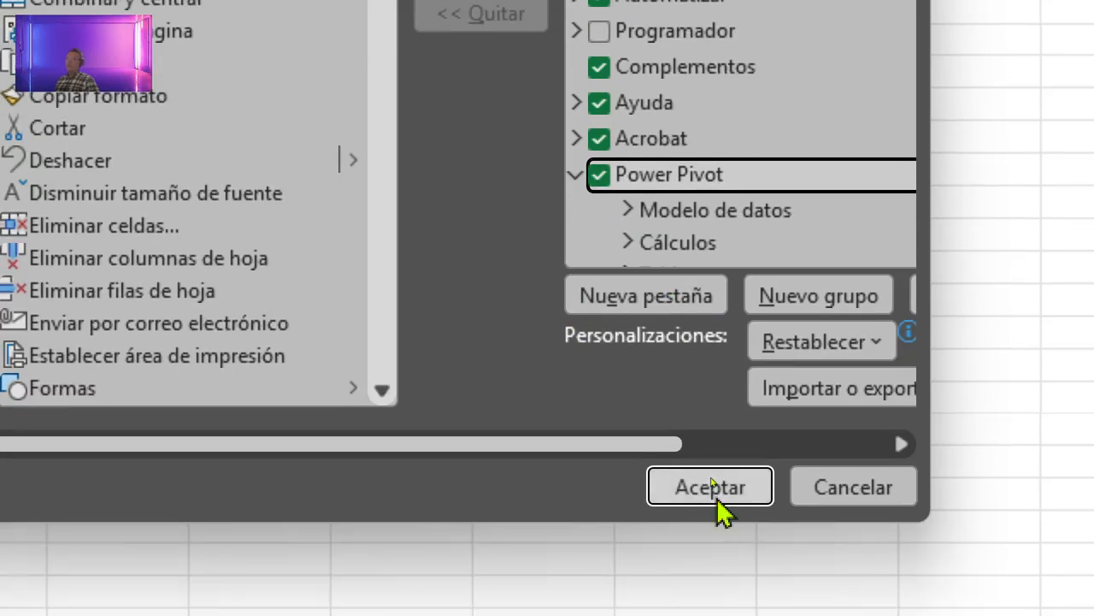
{"action": "left_click", "coordinate": [720, 592]}
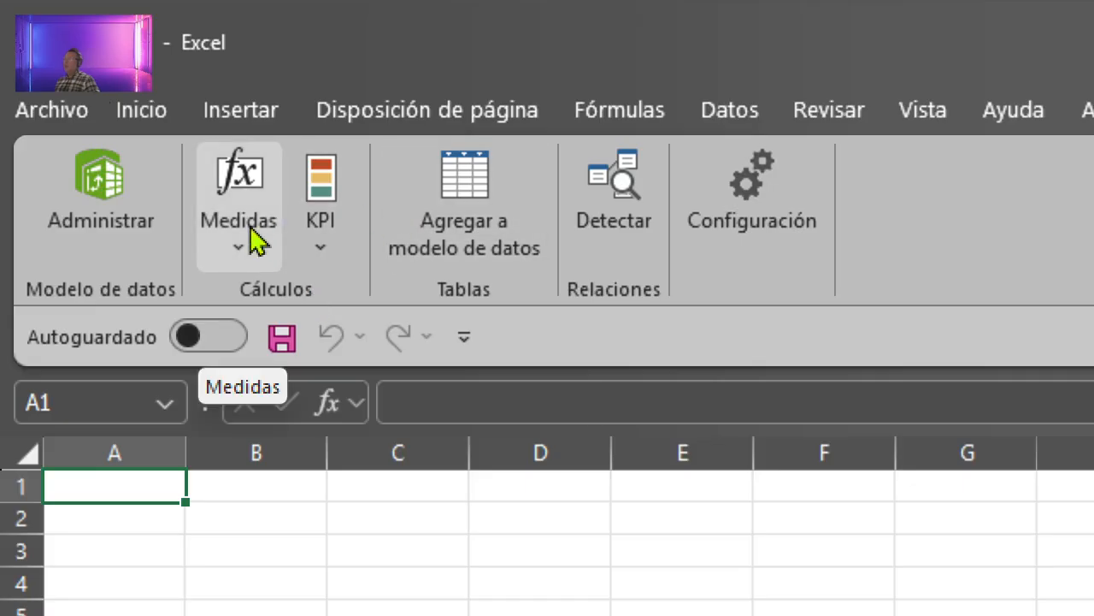
Step: Look at the KPI options, open the Power Pivot data model window for the blank workbook and maximize it
{"action": "left_click", "coordinate": [333, 243]}
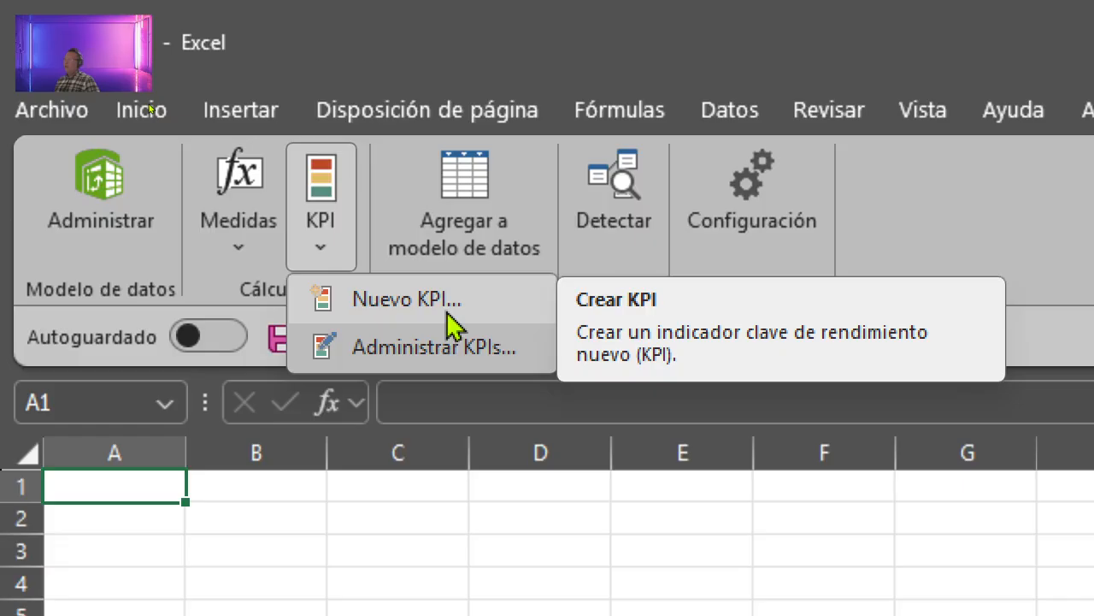
{"action": "left_click", "coordinate": [947, 224]}
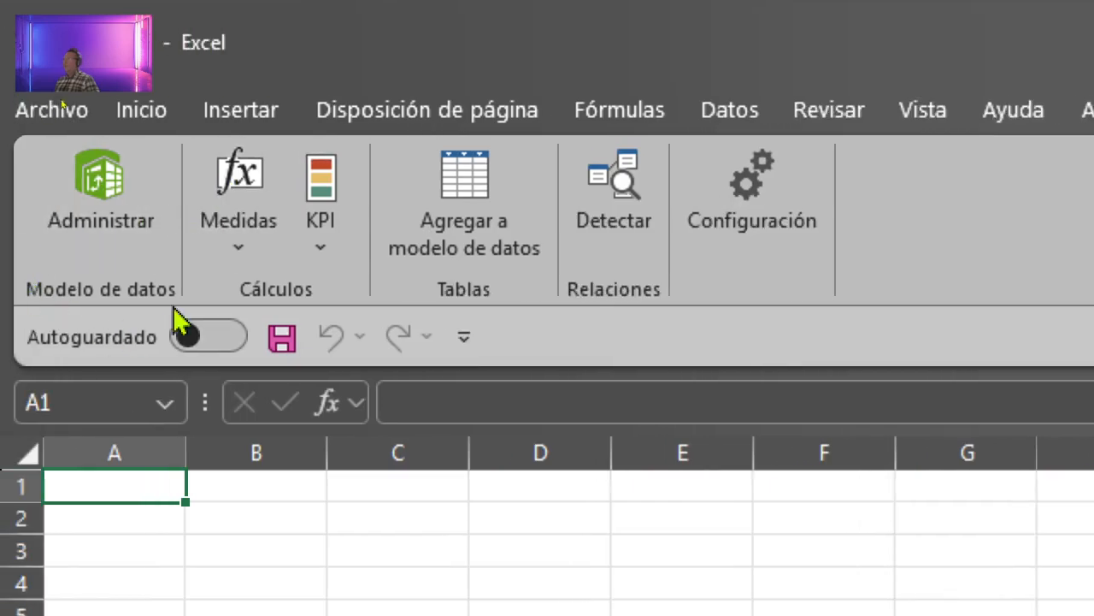
{"action": "left_click", "coordinate": [141, 242]}
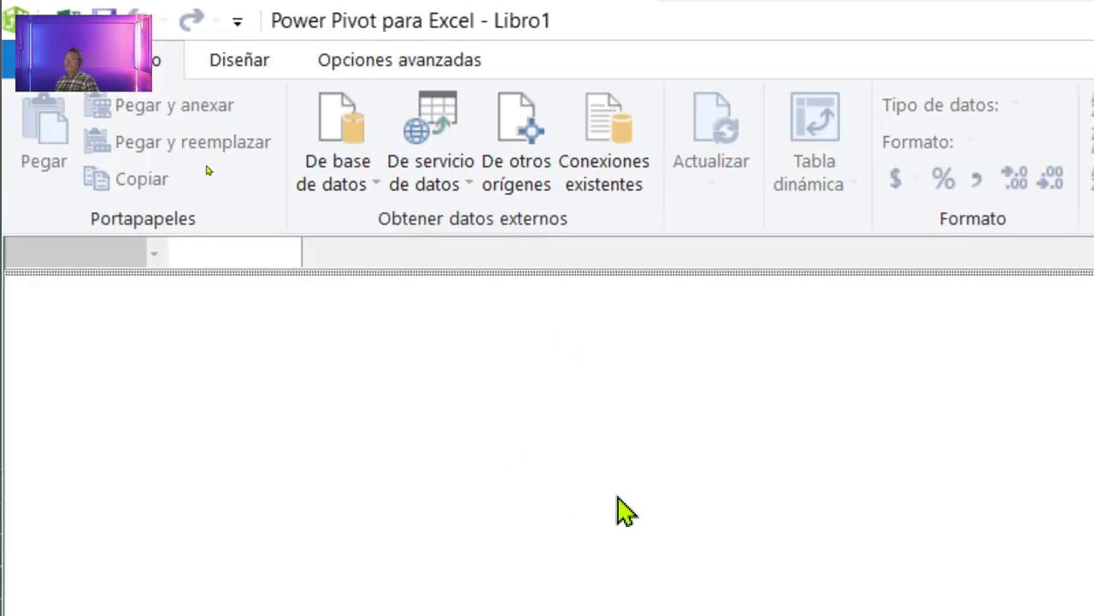
{"action": "left_click_drag", "start_coordinate": [596, 24], "coordinate": [214, 92]}
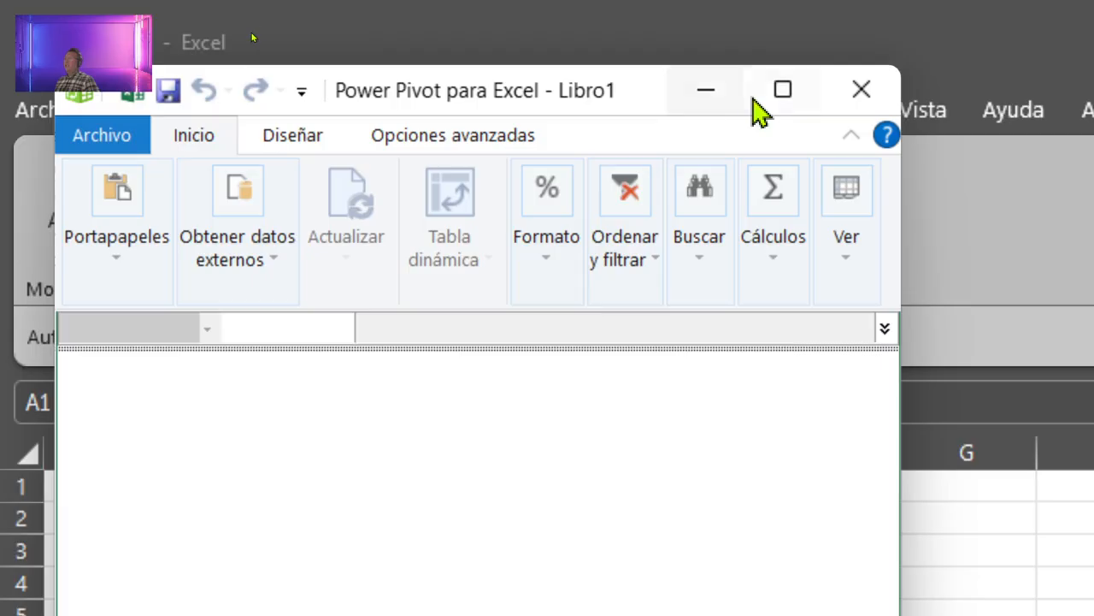
{"action": "left_click", "coordinate": [781, 96]}
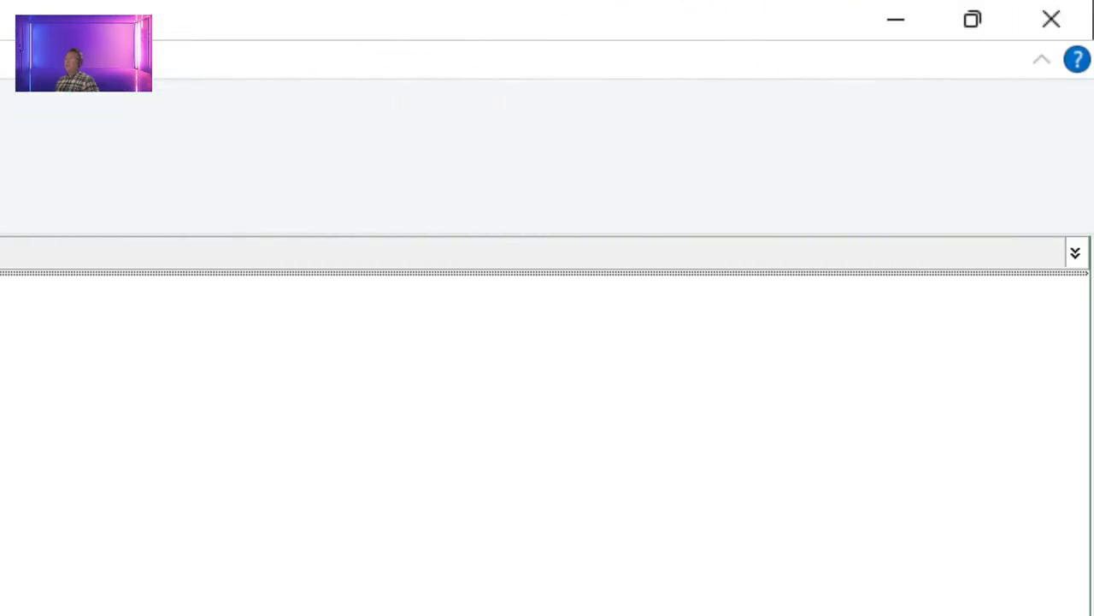
{"action": "left_click", "coordinate": [975, 12]}
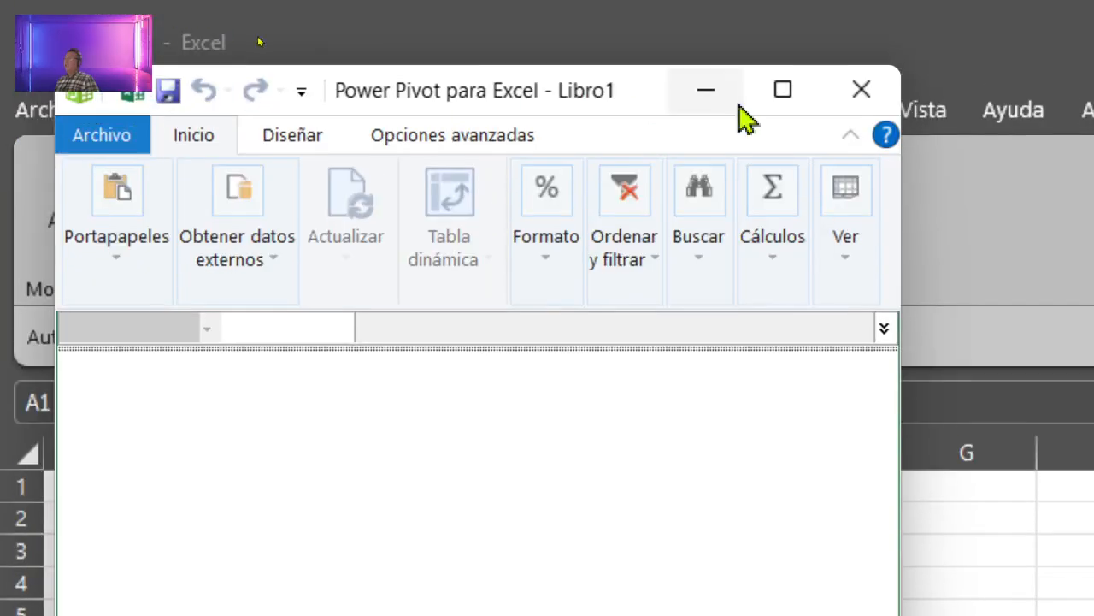
{"action": "left_click", "coordinate": [785, 100]}
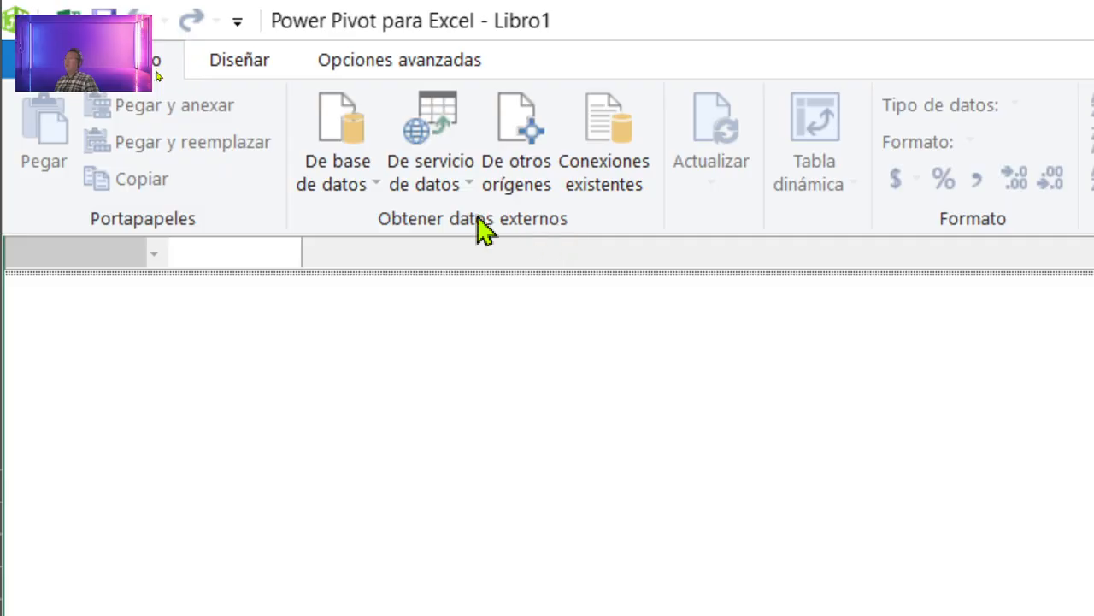
Step: Examine which external data sources Power Pivot offers under databases and data services
{"action": "left_click", "coordinate": [366, 187]}
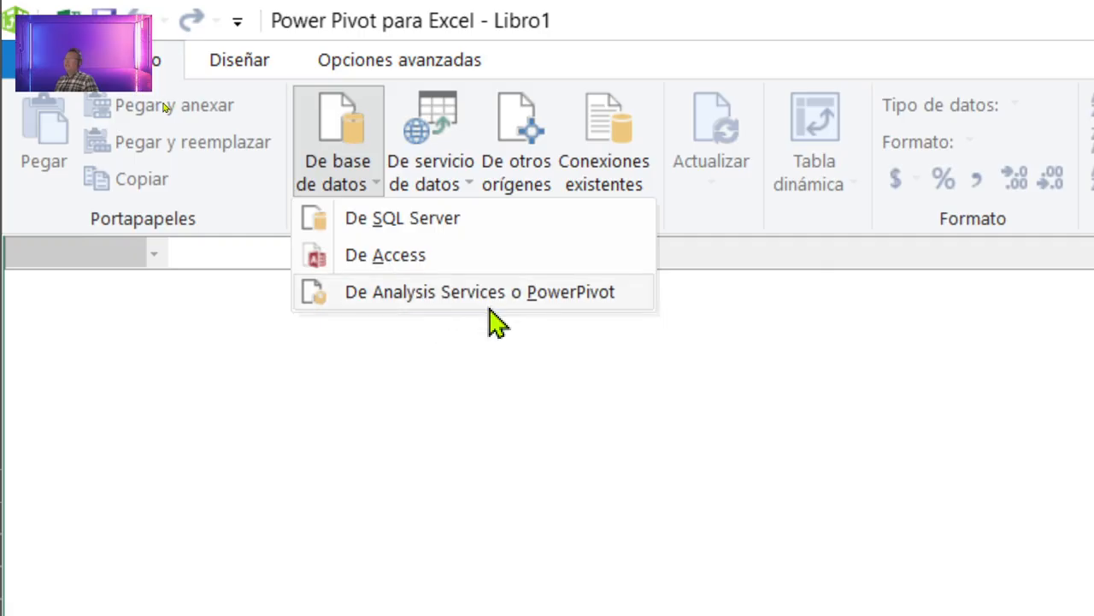
{"action": "left_click", "coordinate": [717, 259]}
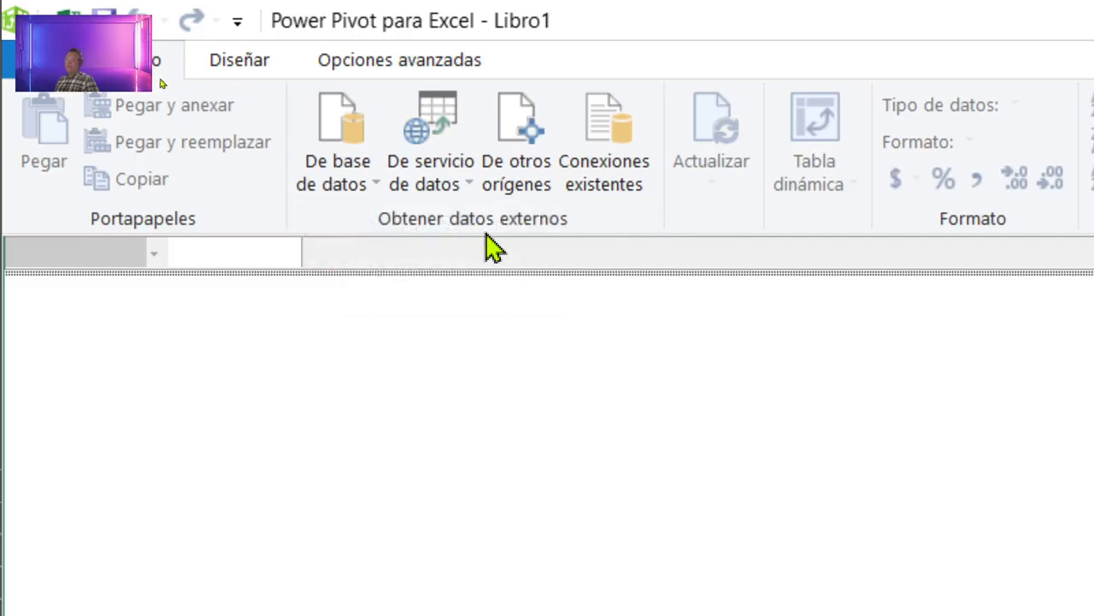
{"action": "left_click", "coordinate": [470, 171]}
{"action": "left_click", "coordinate": [470, 177]}
{"action": "left_click", "coordinate": [454, 183]}
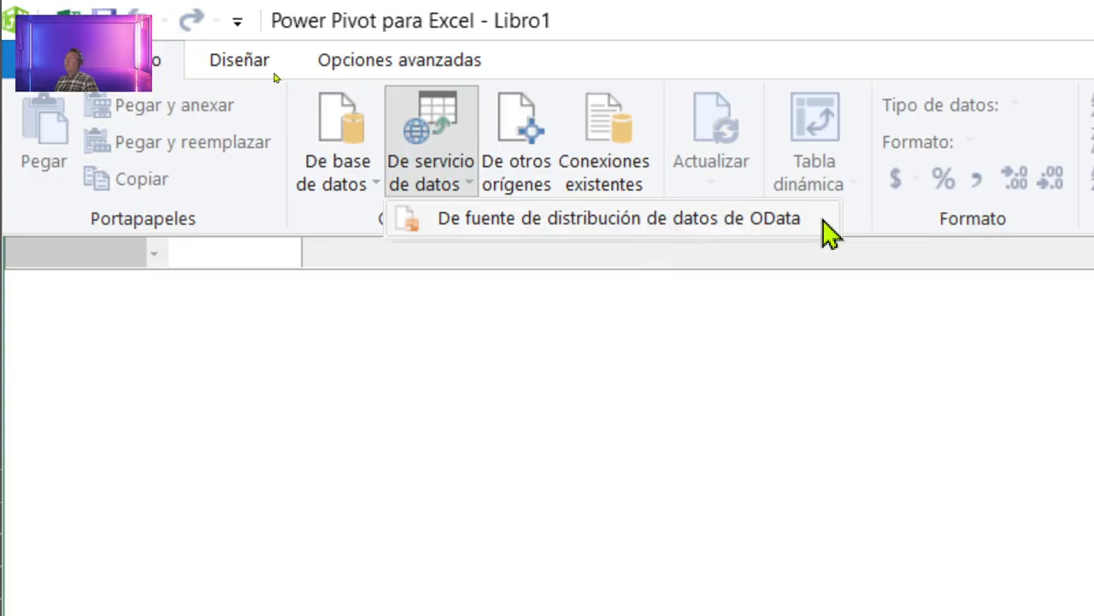
{"action": "left_click", "coordinate": [667, 269]}
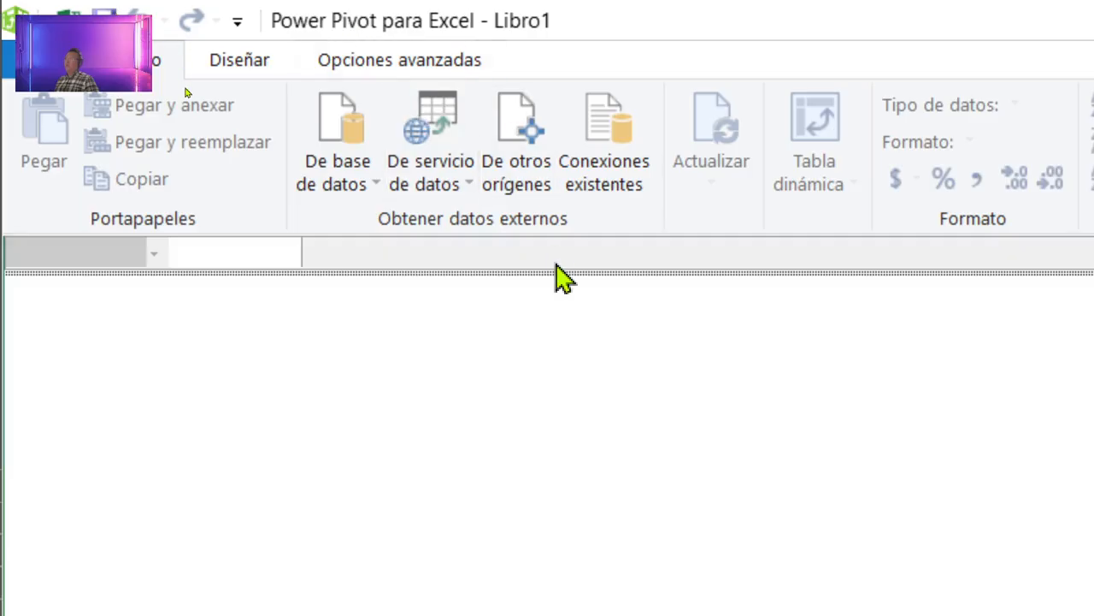
Step: Start a table import from other sources, choosing an Excel file as the data source
{"action": "left_click", "coordinate": [538, 179]}
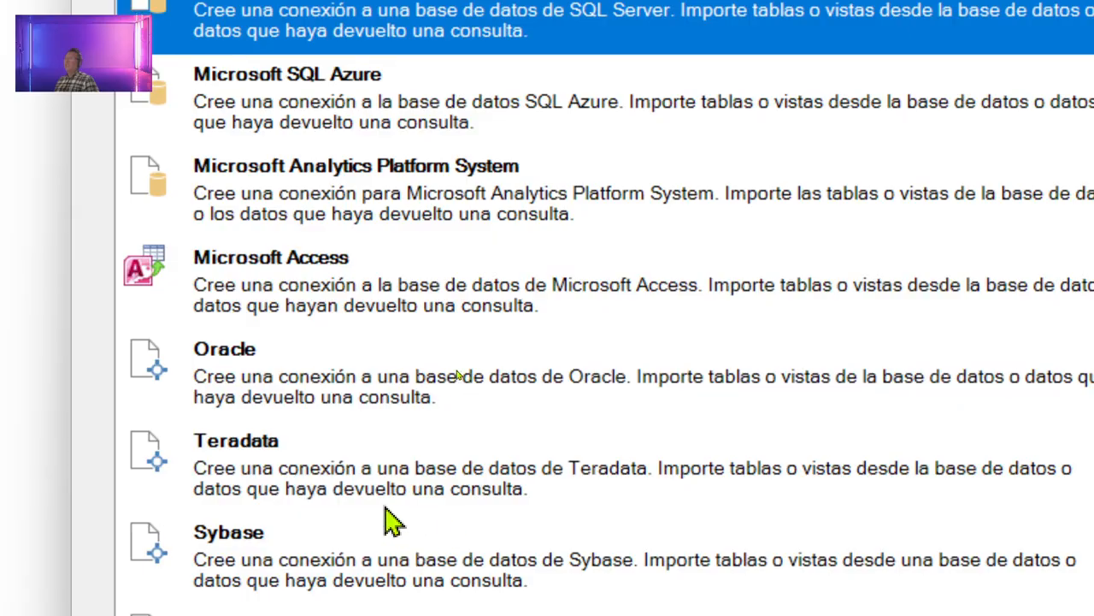
{"action": "scroll", "coordinate": [453, 500], "scroll_direction": "down", "scroll_amount": 3}
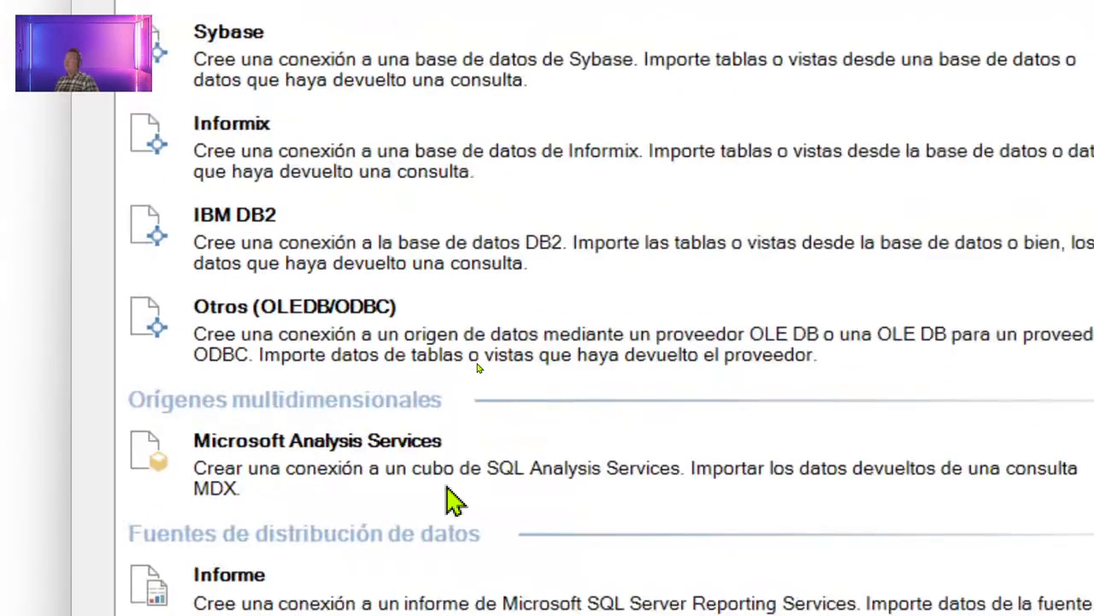
{"action": "scroll", "coordinate": [455, 496], "scroll_direction": "down", "scroll_amount": 4}
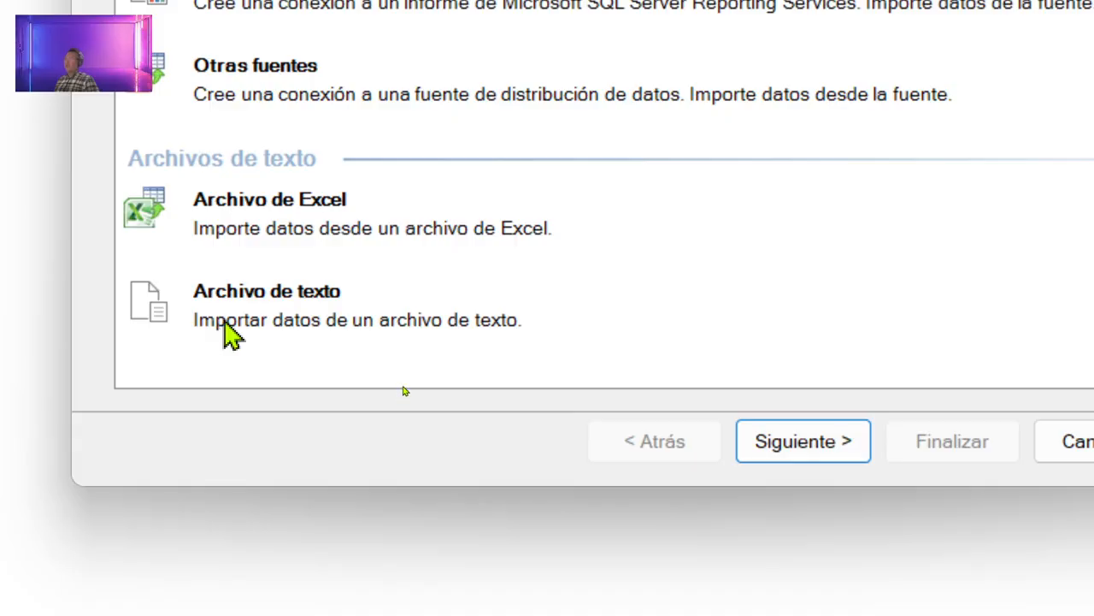
{"action": "left_click", "coordinate": [323, 220]}
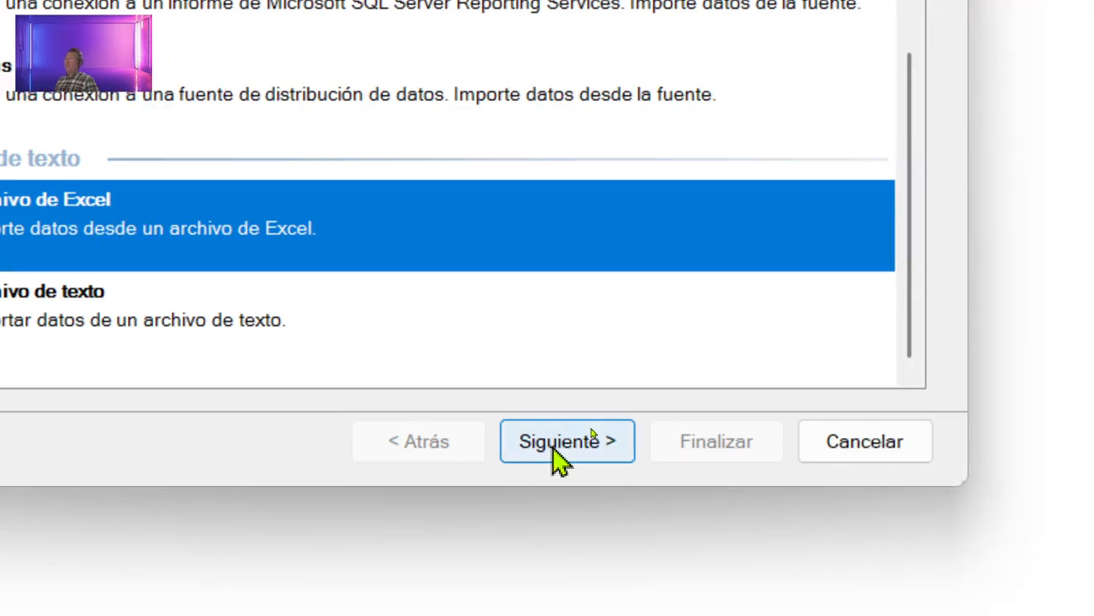
{"action": "left_click", "coordinate": [557, 460]}
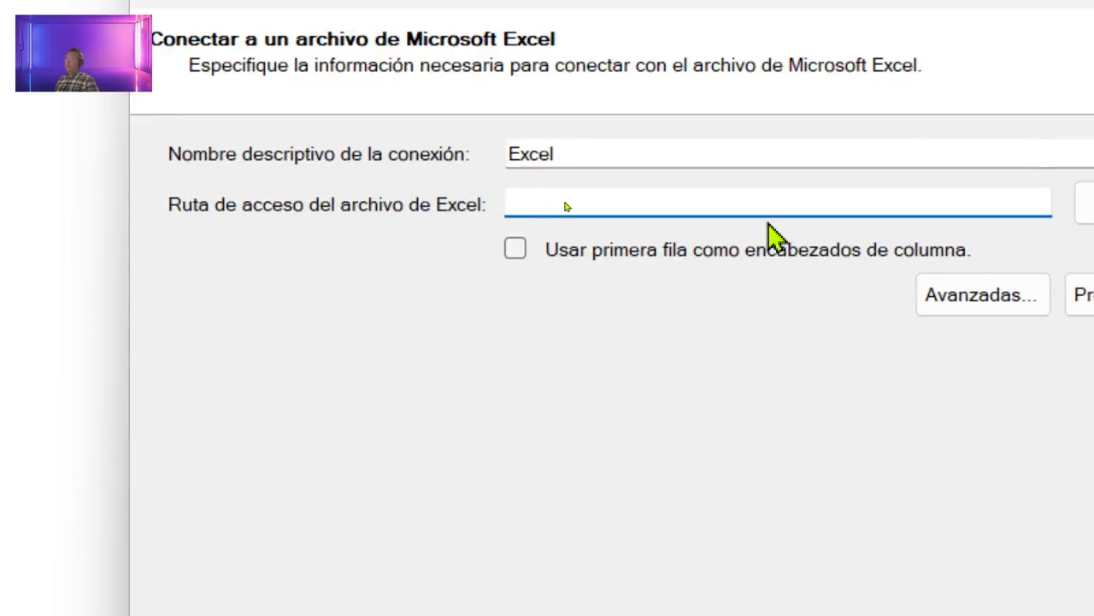
Step: Connect to the Ejercicio workbook in the Live Tik Tok Modelamiento folder, using the first row as column headers
{"action": "left_click", "coordinate": [951, 225]}
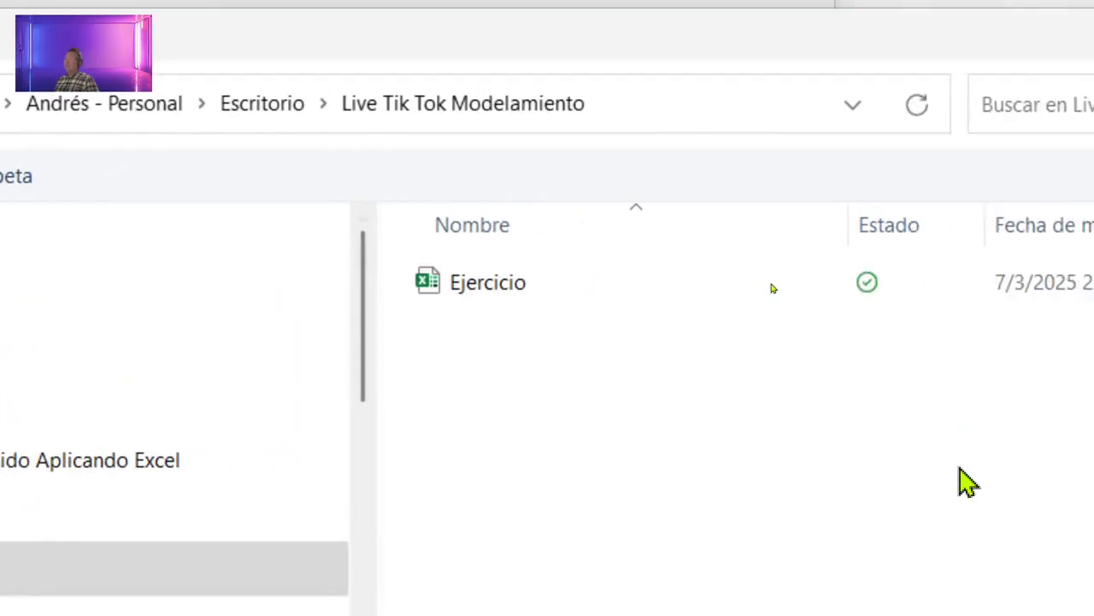
{"action": "left_click", "coordinate": [546, 291]}
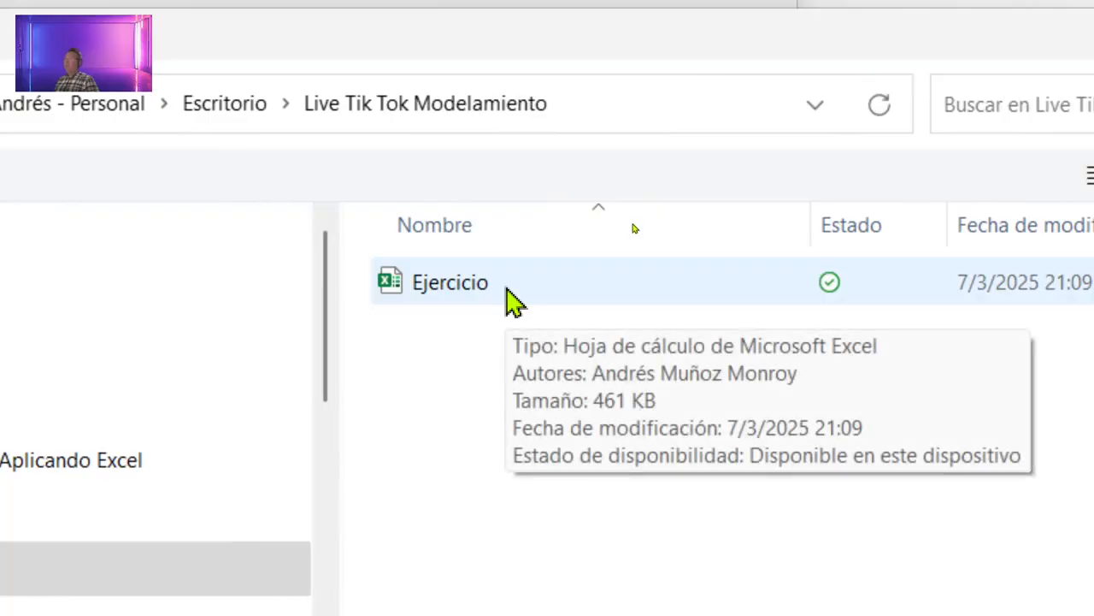
{"action": "left_click", "coordinate": [507, 291]}
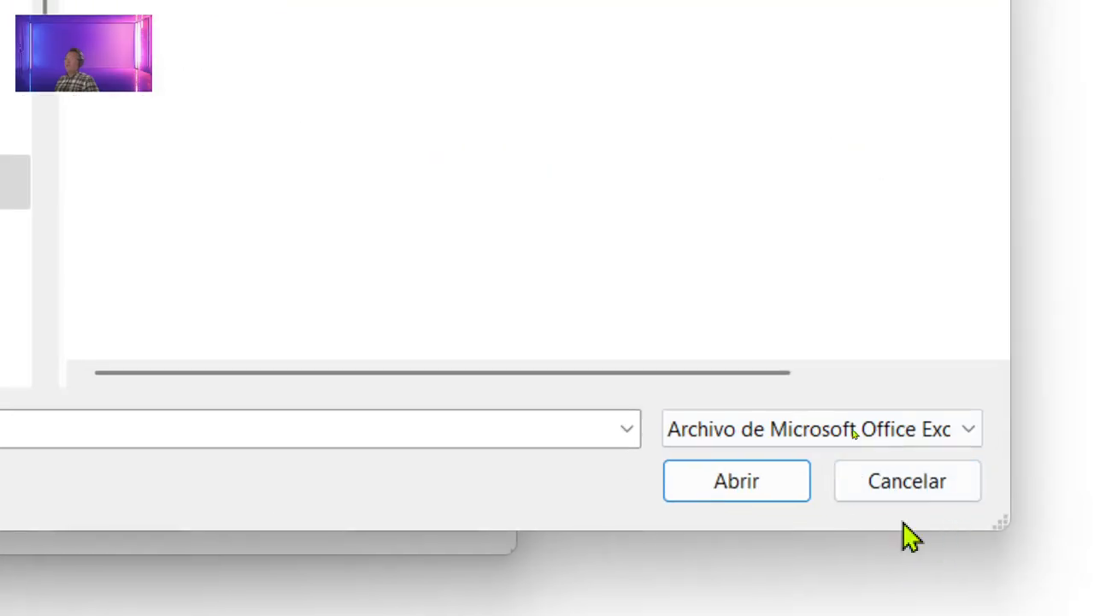
{"action": "left_click", "coordinate": [733, 483]}
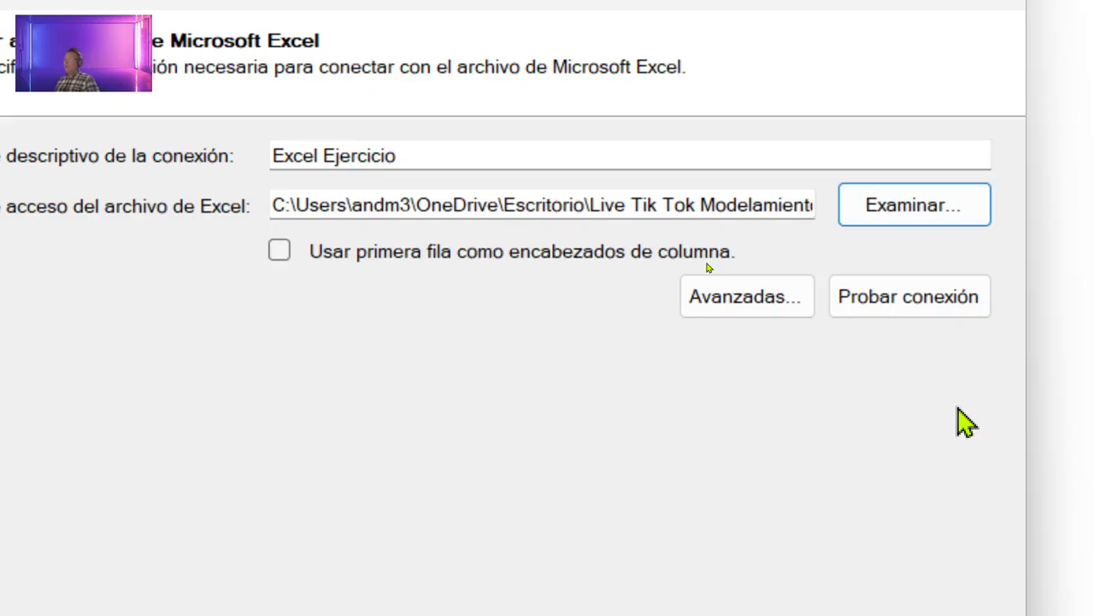
{"action": "left_click", "coordinate": [283, 257]}
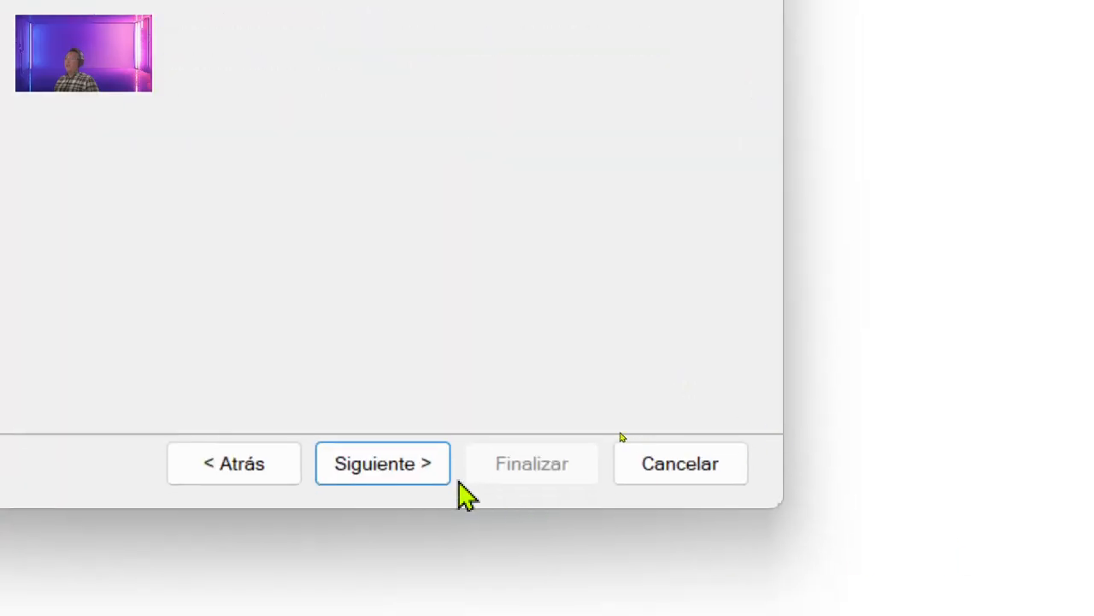
{"action": "left_click", "coordinate": [427, 473]}
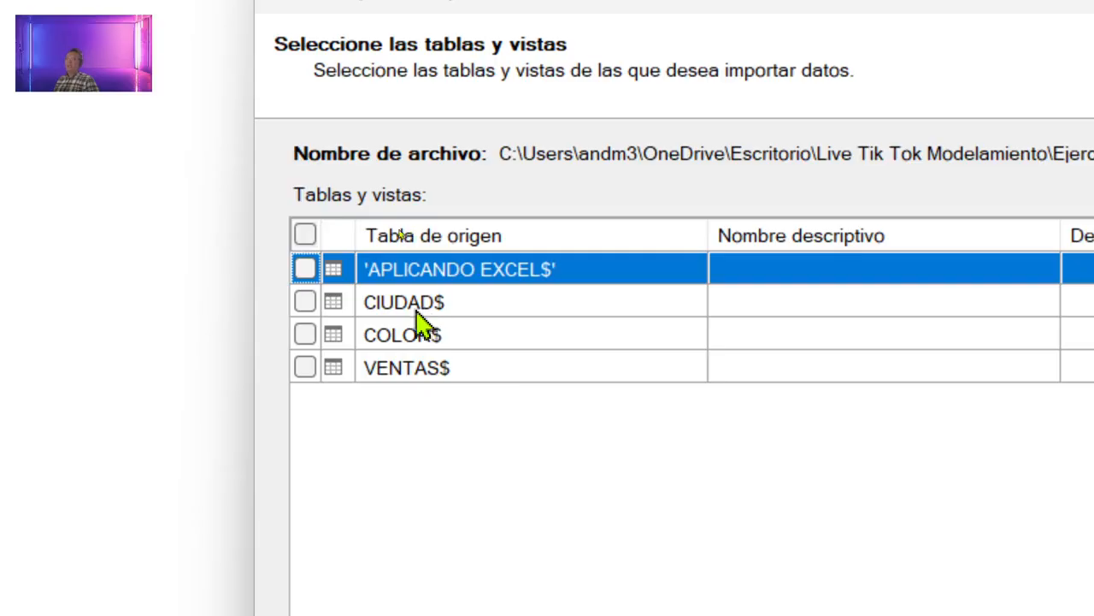
Step: Select the CIUDAD$, COLOR$ and VENTAS$ source tables for import
{"action": "left_click", "coordinate": [310, 301]}
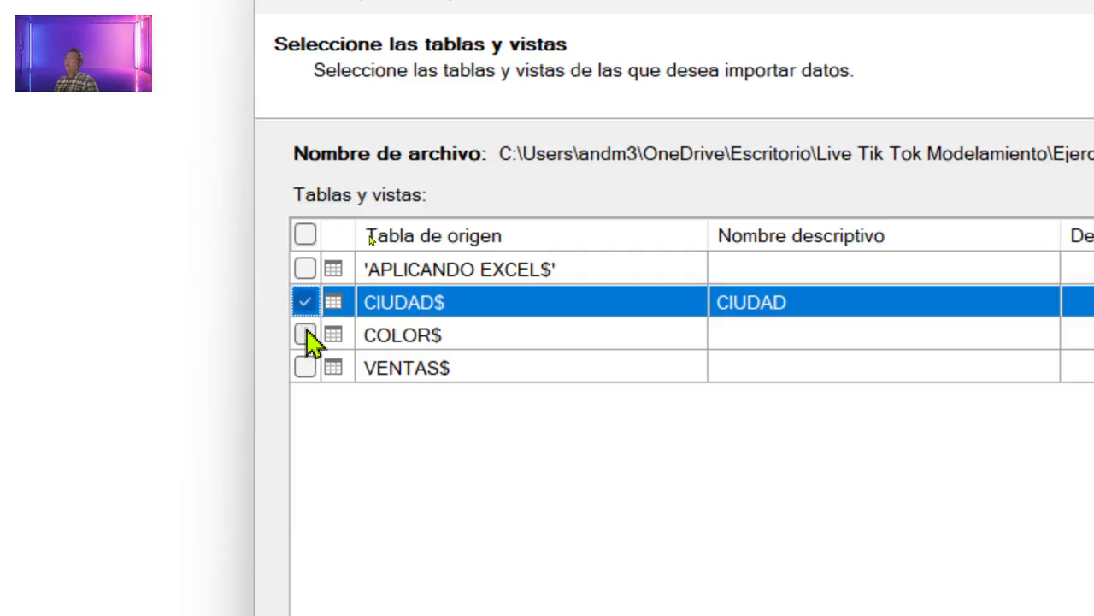
{"action": "left_click", "coordinate": [305, 335]}
{"action": "left_click", "coordinate": [308, 367]}
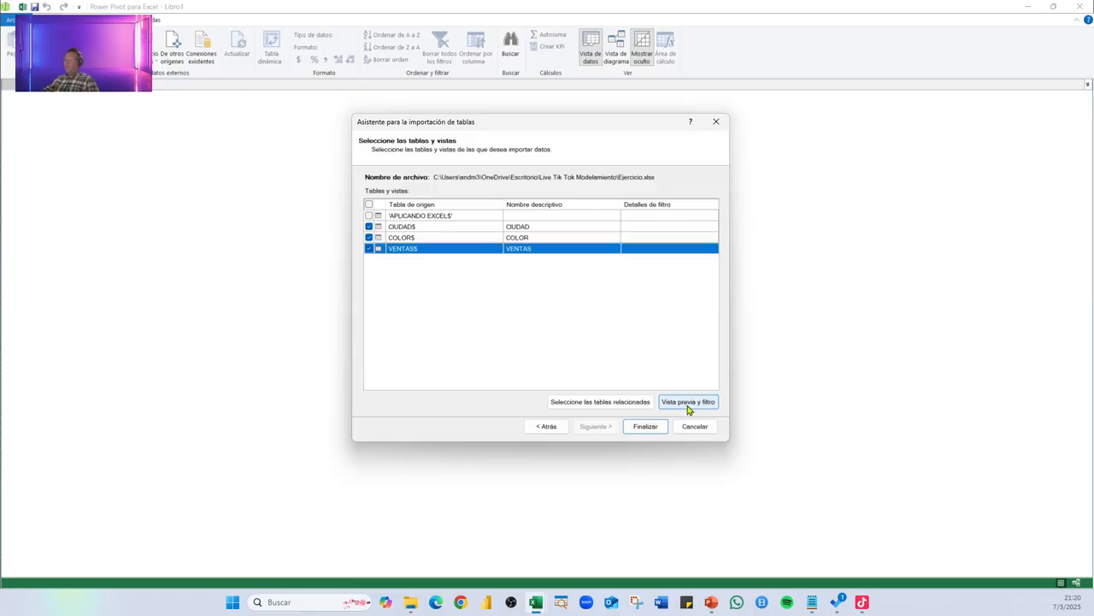
Step: Preview the VENTAS$ table and filter its Id Ciudad column to CIU_002 only
{"action": "left_click", "coordinate": [687, 402]}
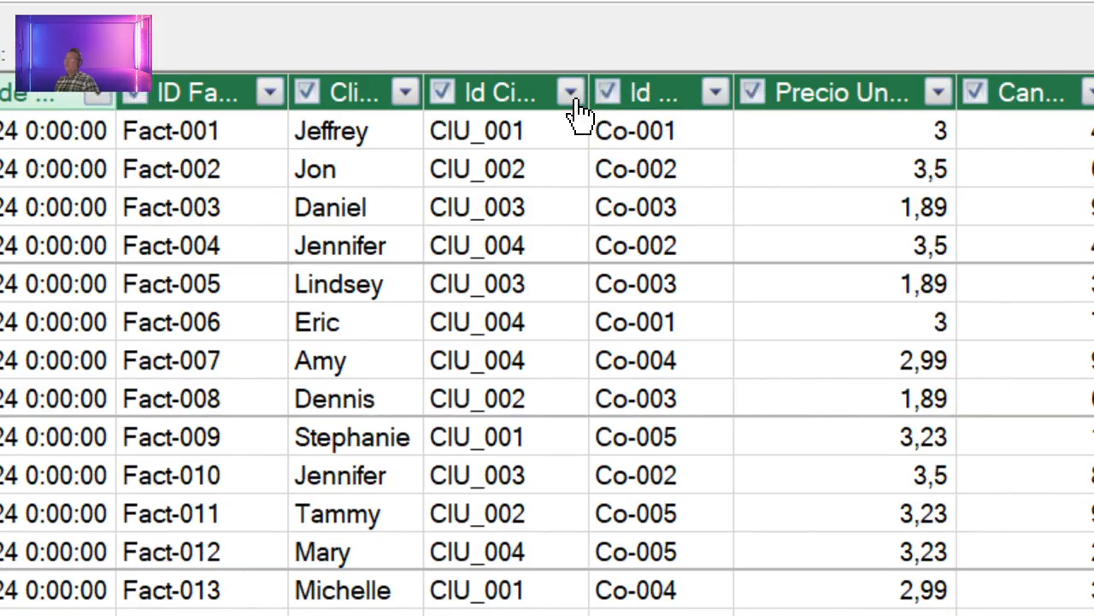
{"action": "left_click", "coordinate": [573, 96]}
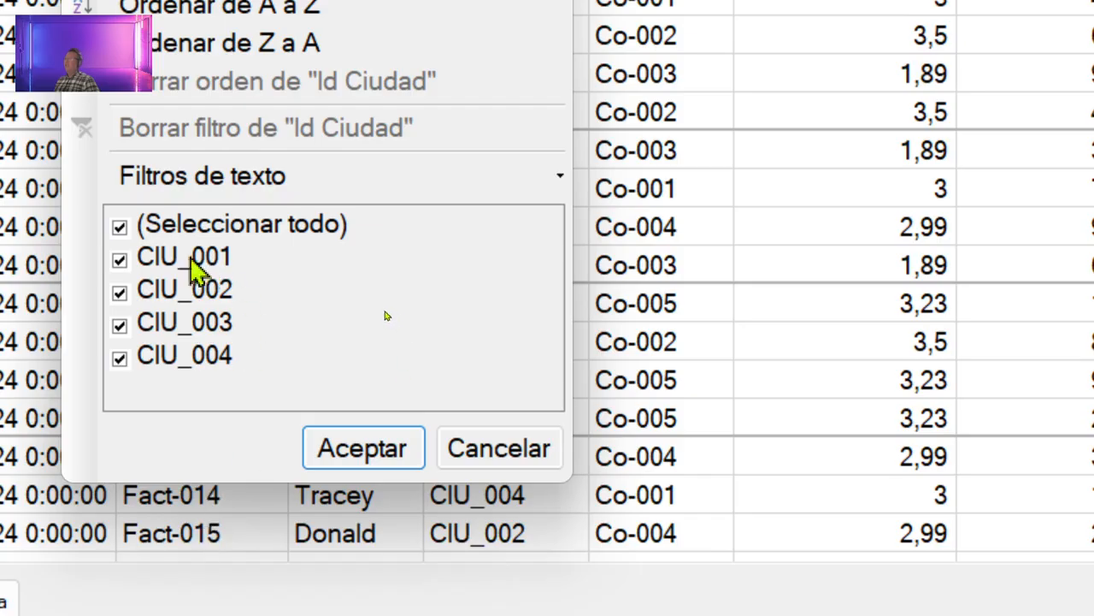
{"action": "left_click", "coordinate": [119, 226]}
{"action": "left_click", "coordinate": [141, 292]}
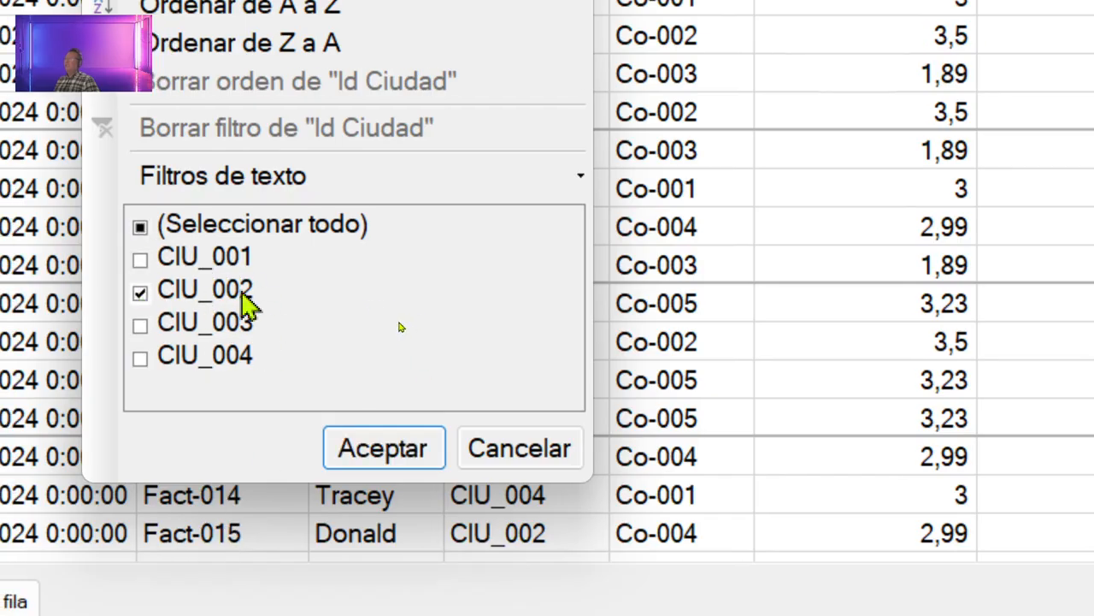
{"action": "left_click", "coordinate": [368, 443]}
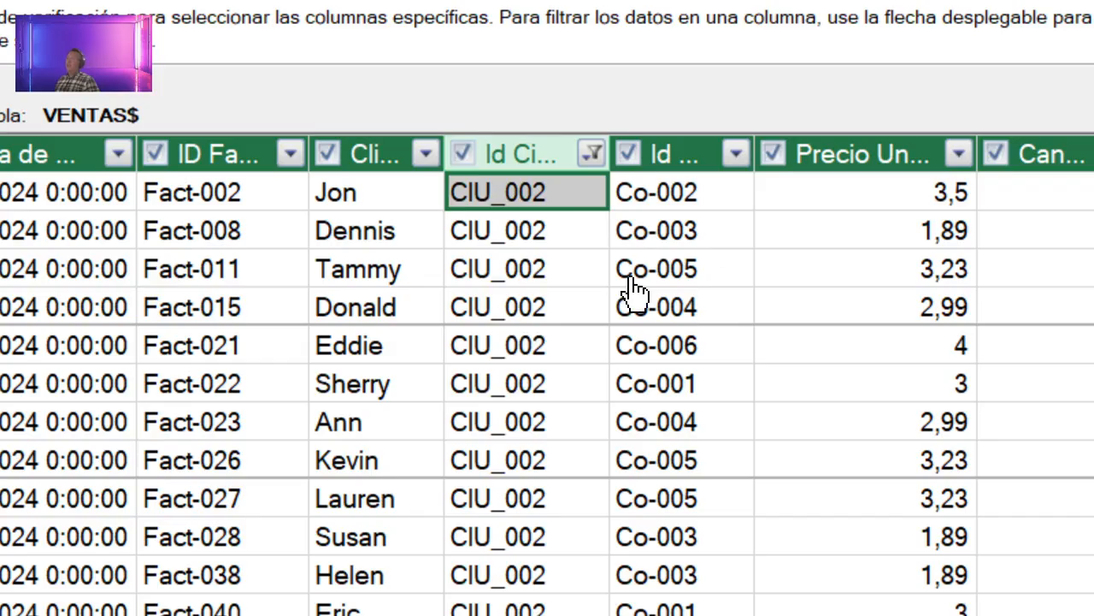
Step: Clear the Id Ciudad filter and leave the VENTAS$ preview without applying changes
{"action": "left_click", "coordinate": [593, 156]}
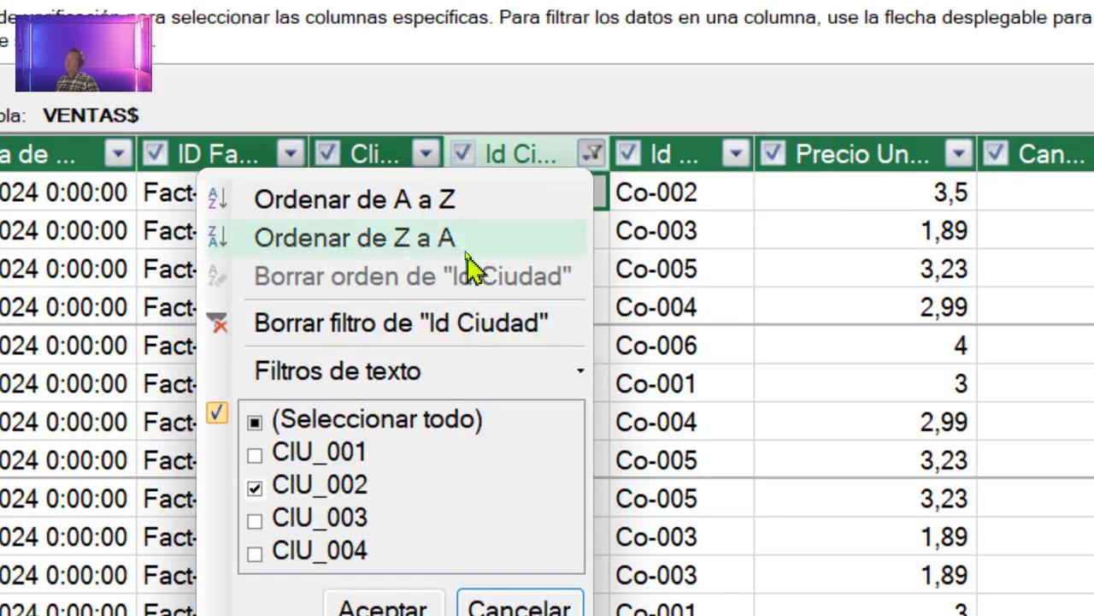
{"action": "left_click", "coordinate": [366, 328]}
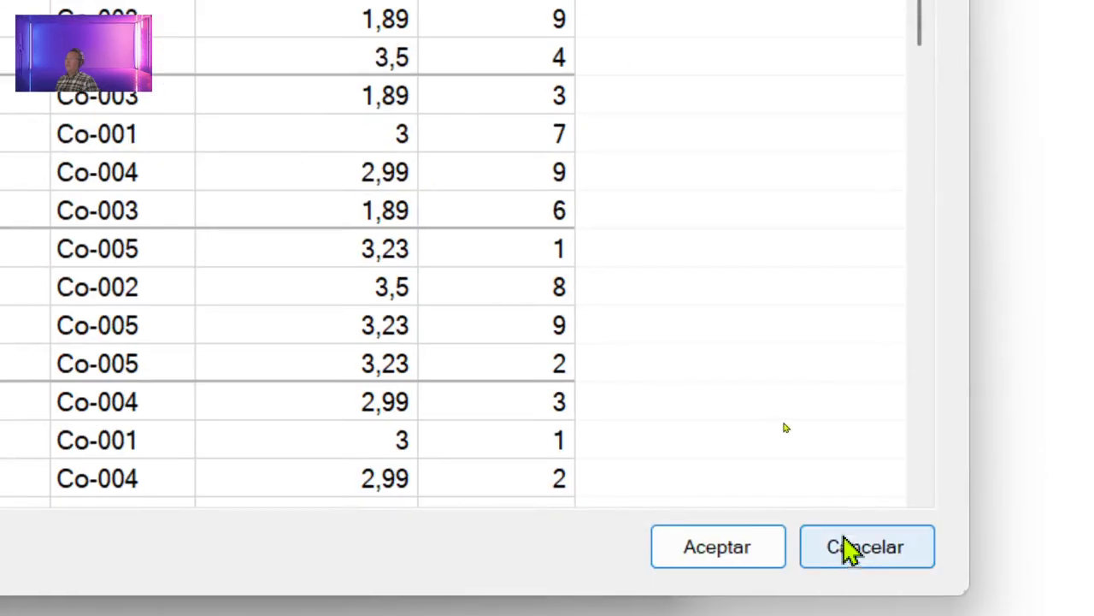
{"action": "left_click", "coordinate": [872, 531]}
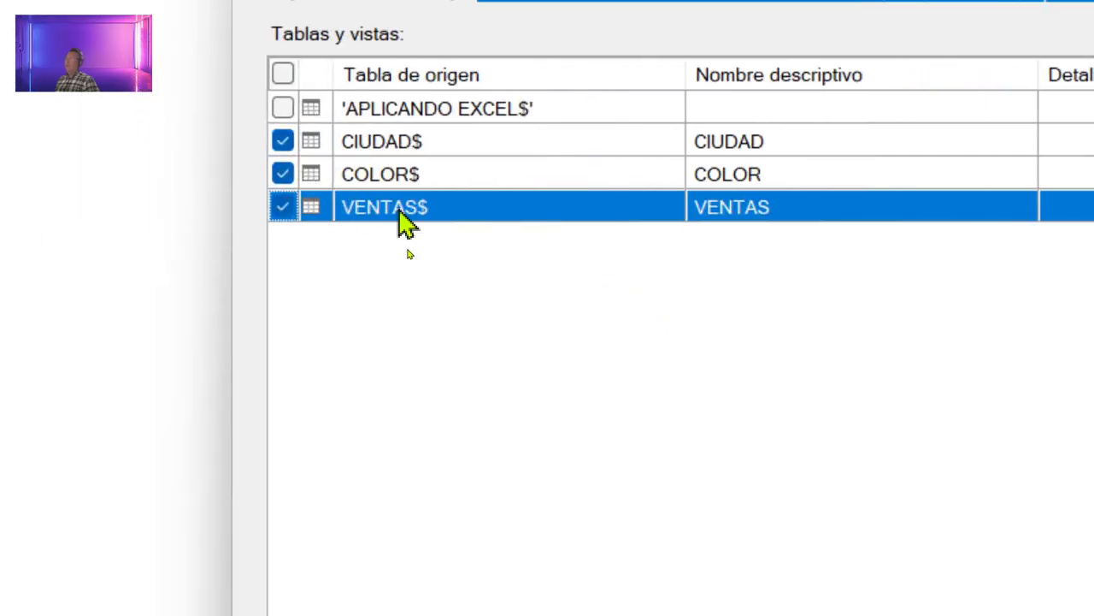
Step: Preview the contents of the COLOR$ table and leave the preview without applying changes
{"action": "left_click", "coordinate": [409, 181]}
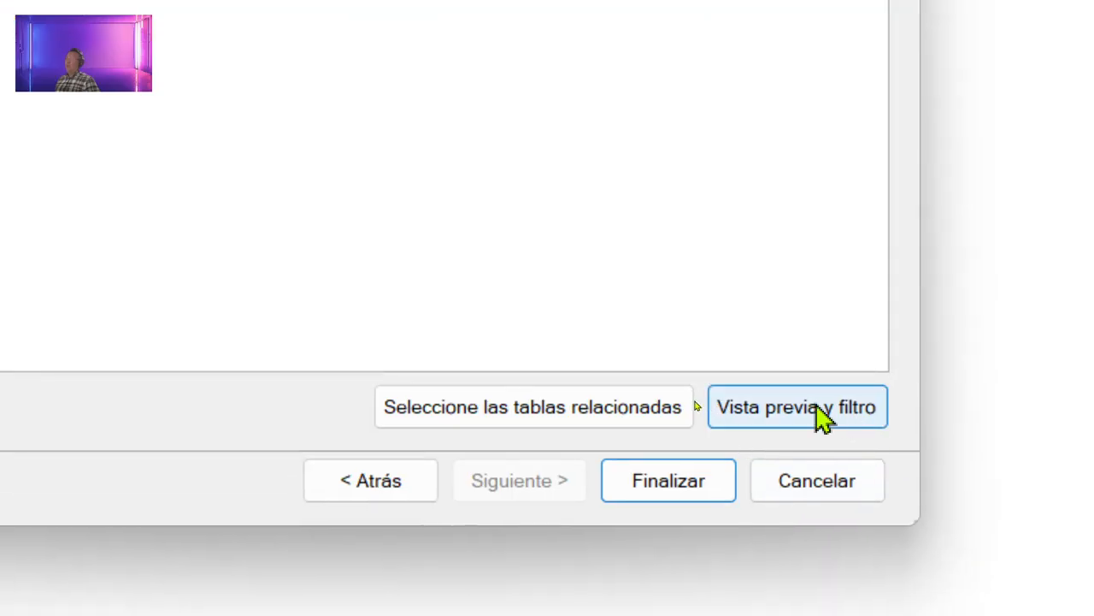
{"action": "left_click", "coordinate": [866, 441]}
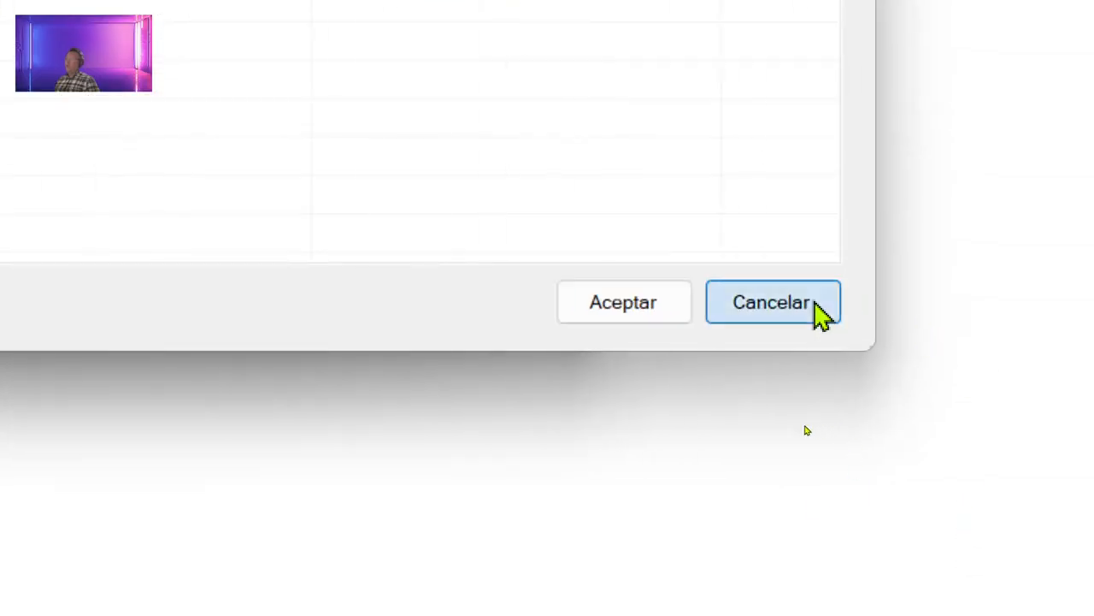
{"action": "left_click", "coordinate": [816, 312]}
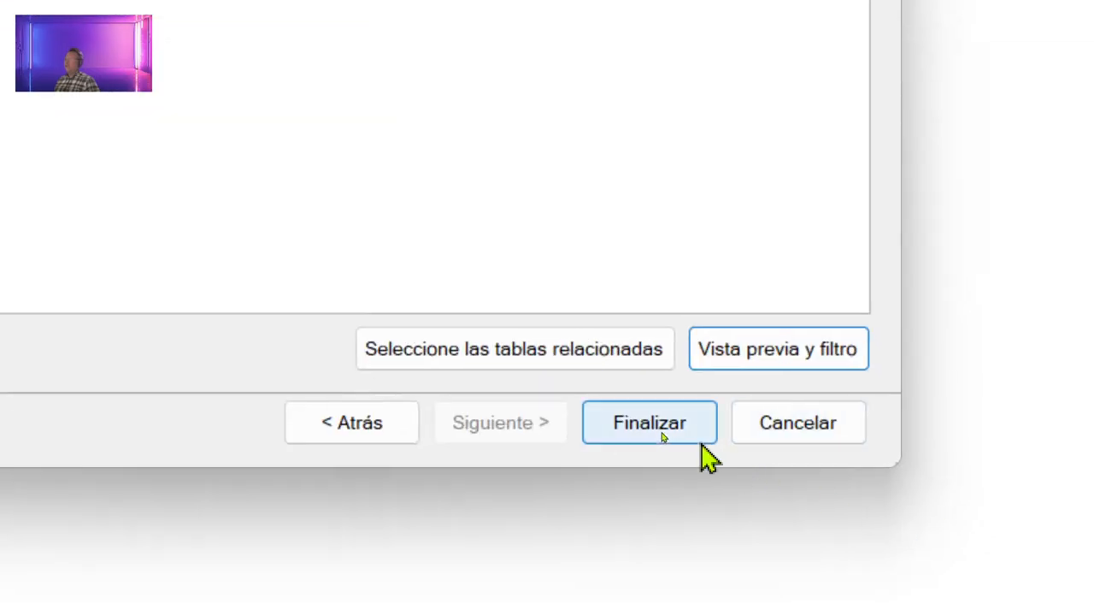
Step: Import the selected tables into the data model and close the import wizard
{"action": "left_click", "coordinate": [658, 434]}
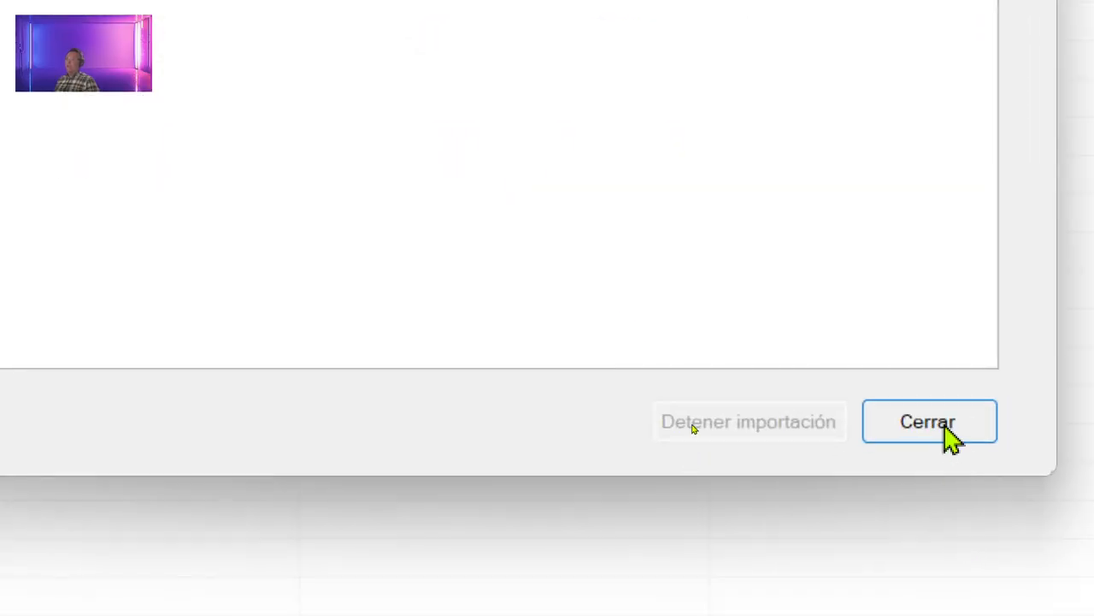
{"action": "left_click", "coordinate": [934, 424]}
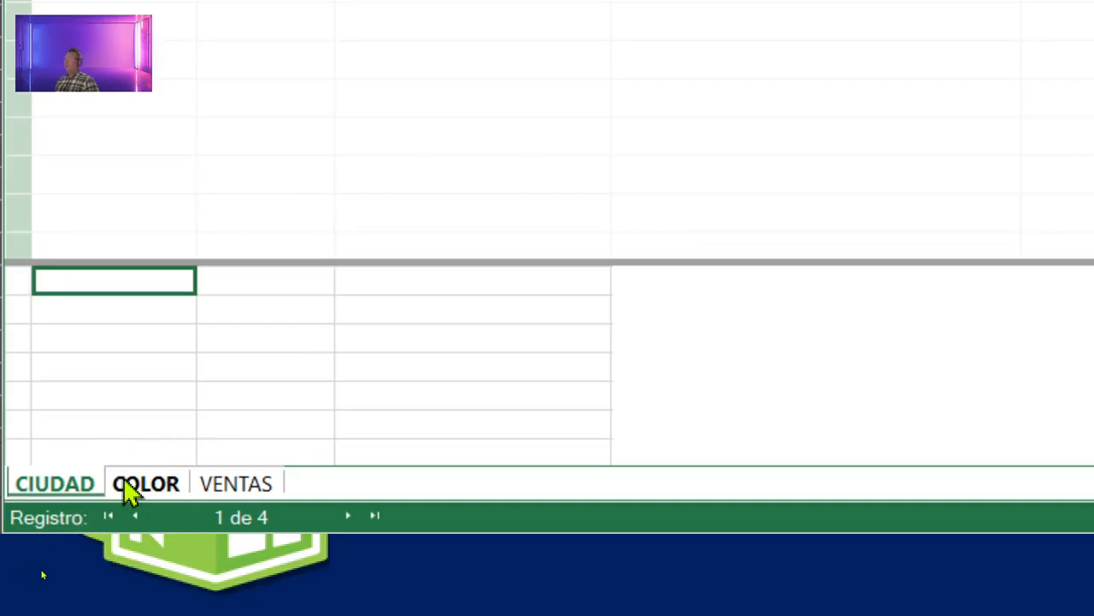
Step: Examine the imported CIUDAD, COLOR and VENTAS tables in the data model and compare their columns and records
{"action": "left_click", "coordinate": [162, 489]}
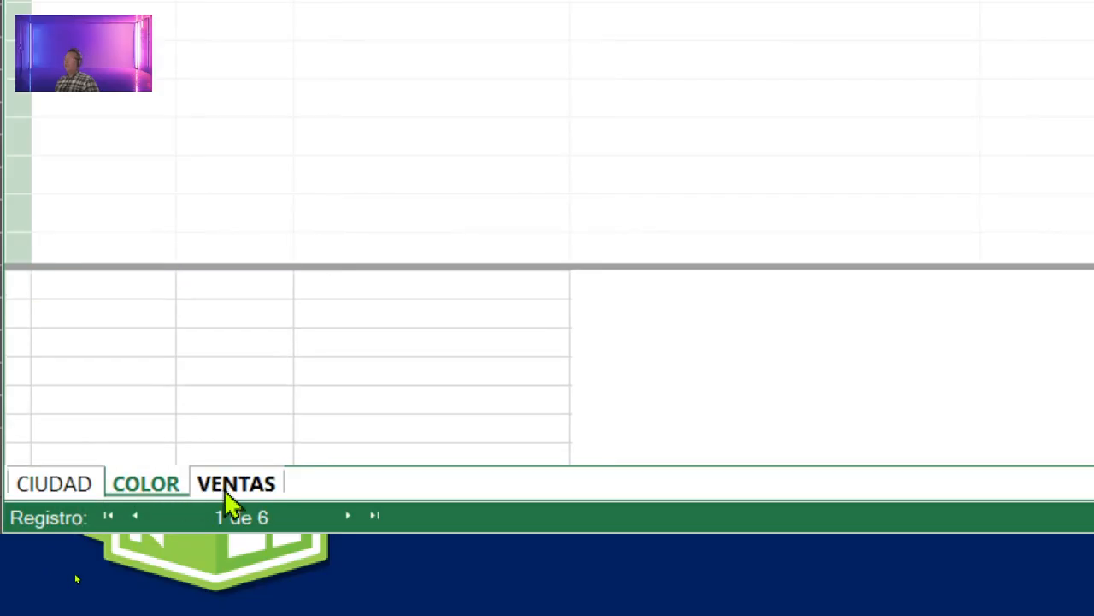
{"action": "left_click", "coordinate": [229, 487]}
{"action": "left_click", "coordinate": [119, 484]}
{"action": "left_click", "coordinate": [77, 485]}
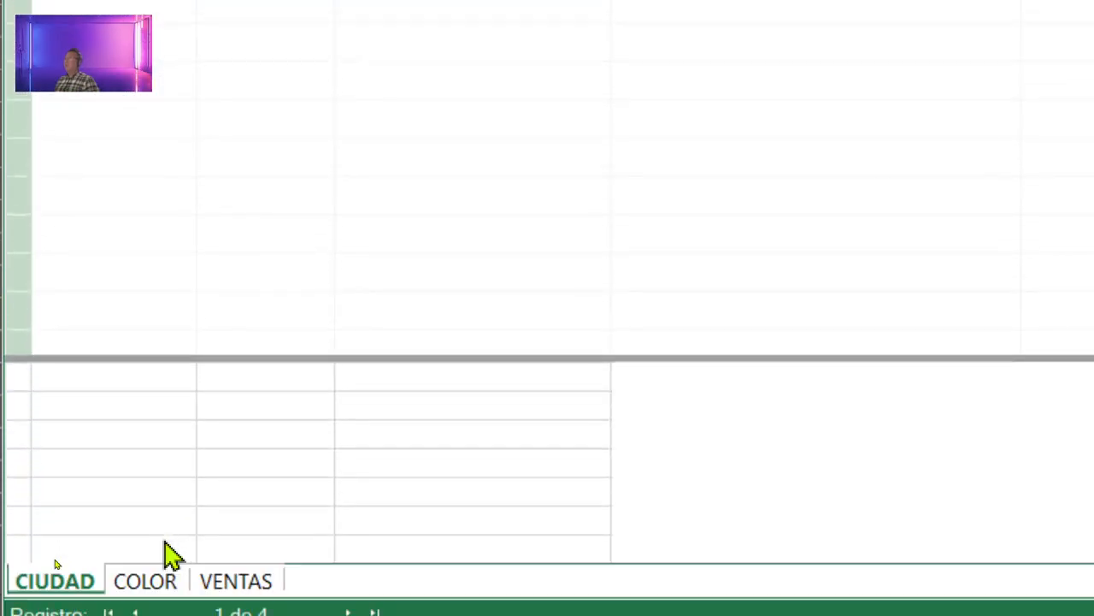
{"action": "left_click", "coordinate": [158, 487]}
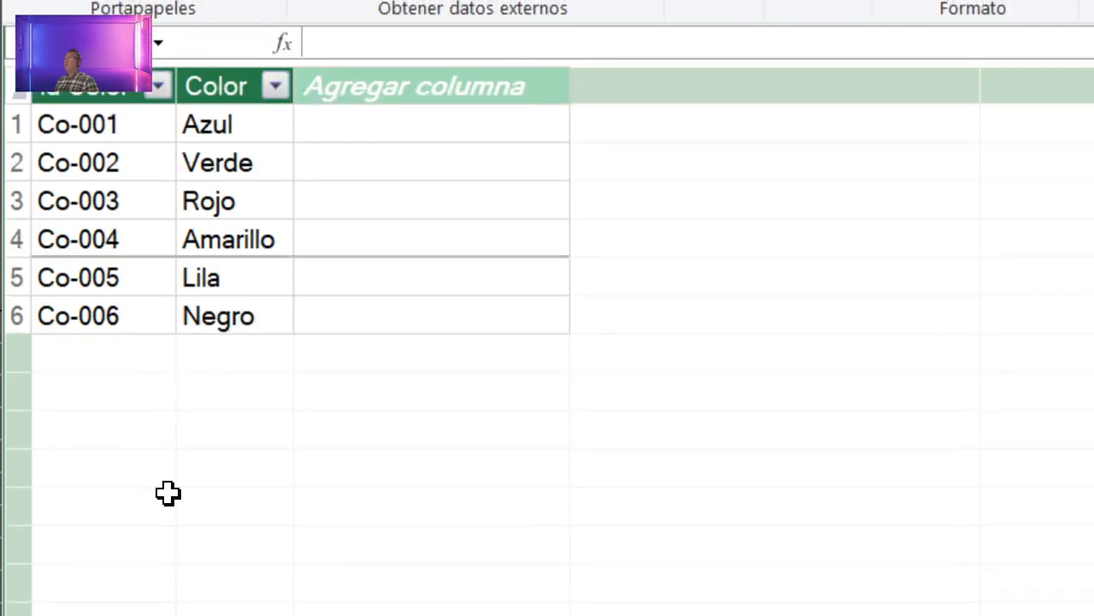
{"action": "left_click", "coordinate": [224, 501]}
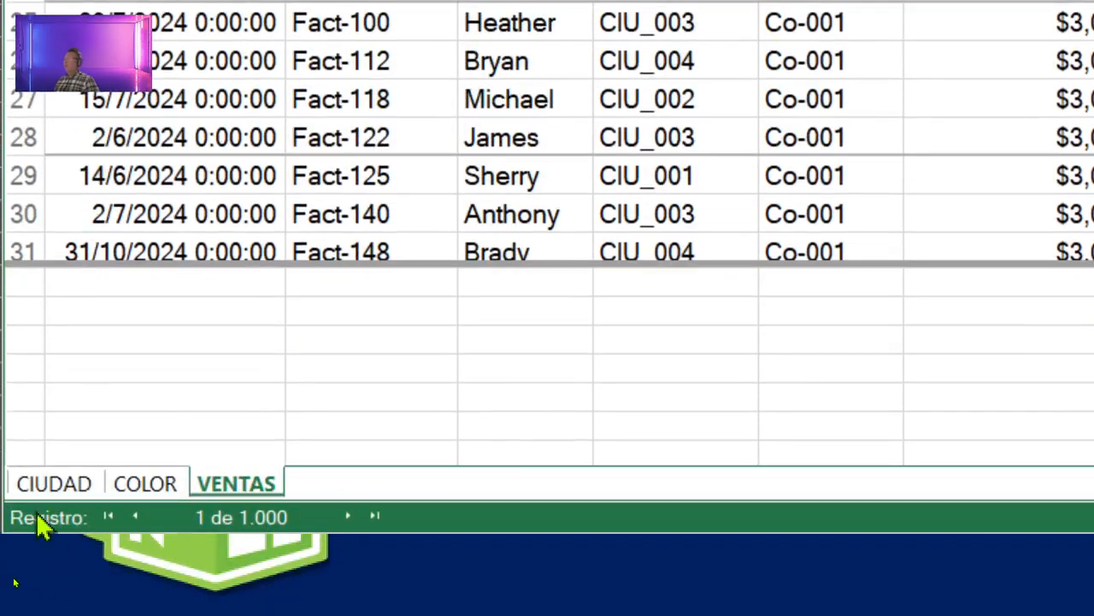
{"action": "left_click", "coordinate": [29, 486]}
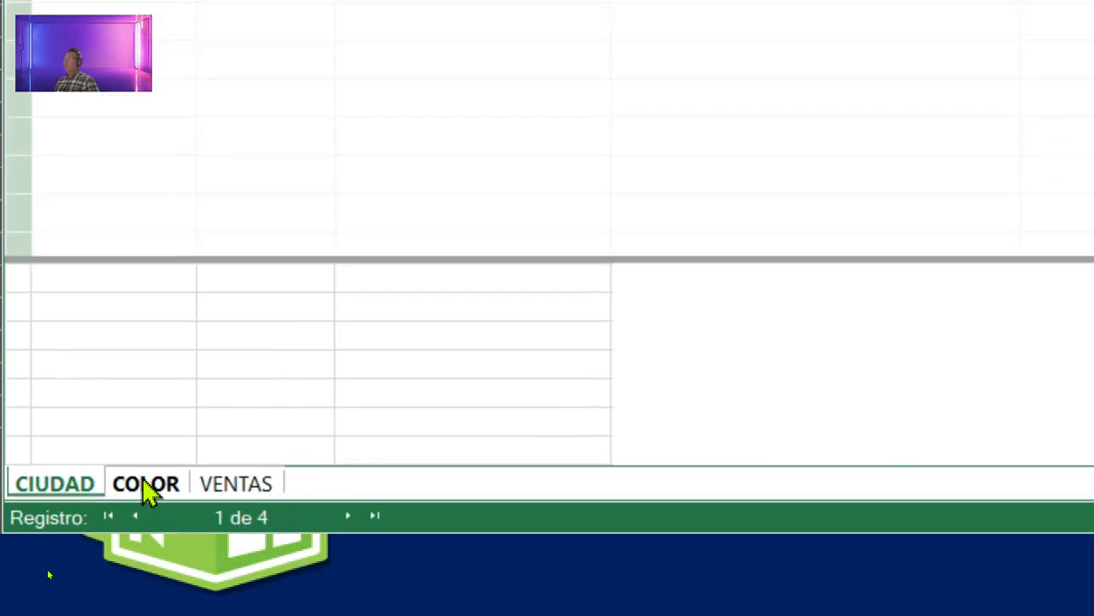
{"action": "left_click", "coordinate": [142, 484]}
{"action": "left_click", "coordinate": [224, 486]}
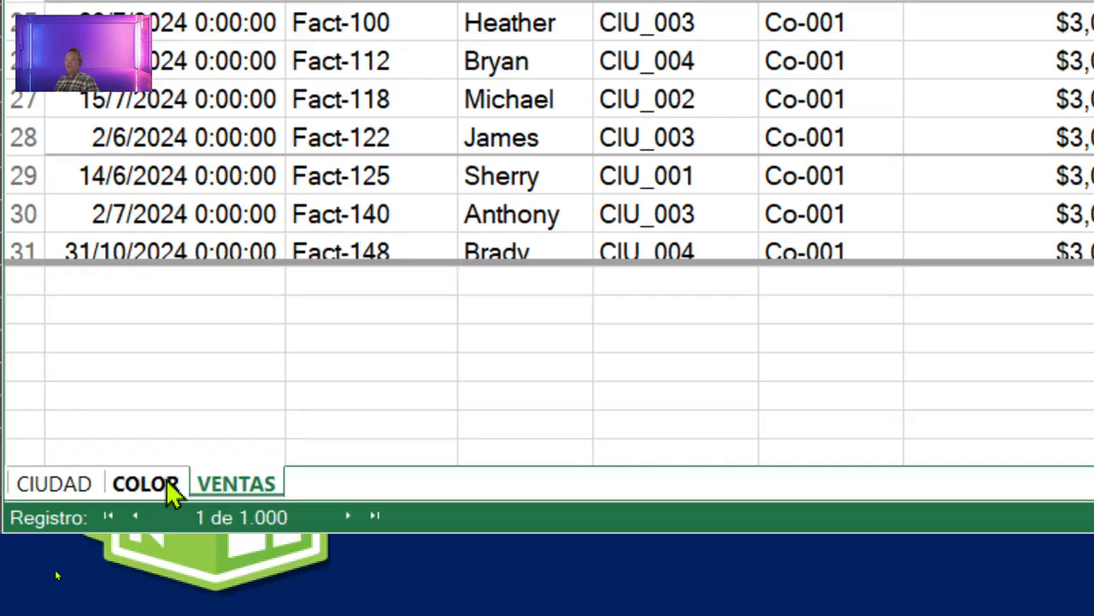
{"action": "left_click", "coordinate": [140, 484]}
{"action": "left_click", "coordinate": [74, 489]}
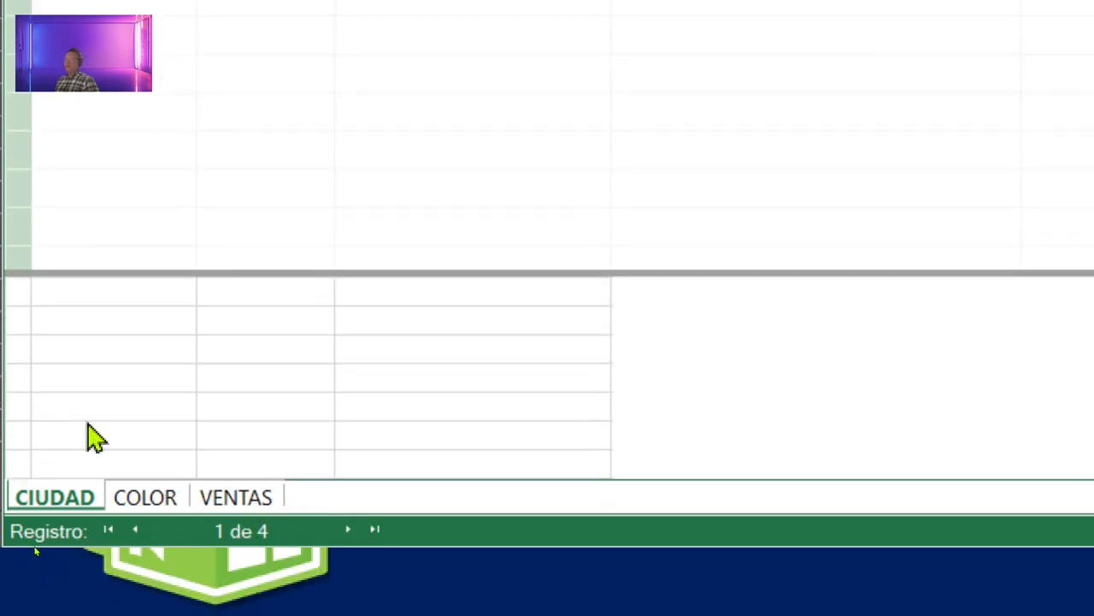
{"action": "left_click", "coordinate": [250, 506]}
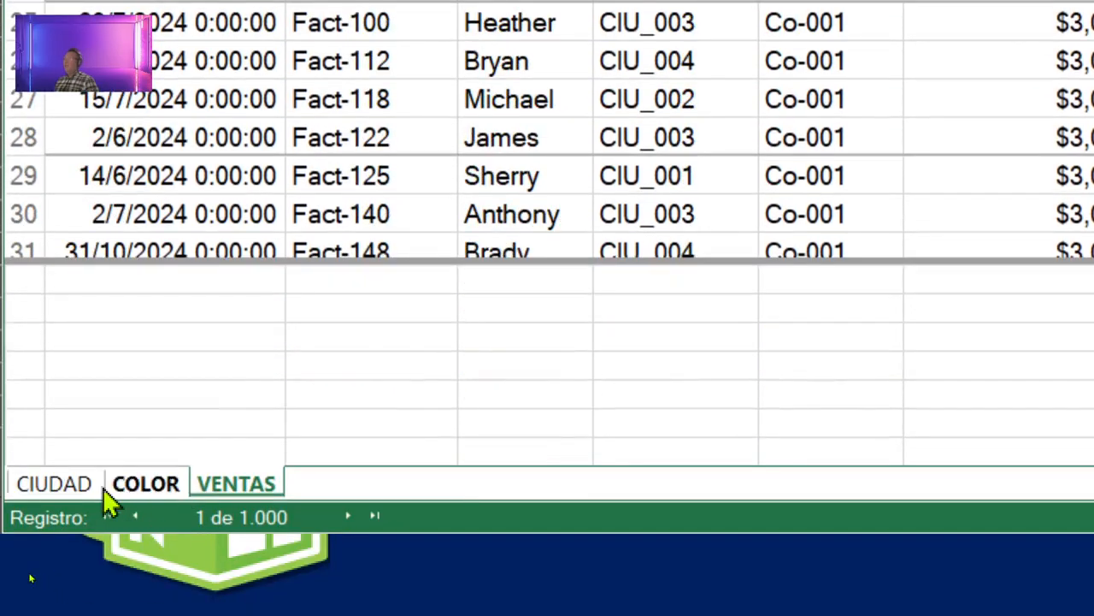
{"action": "left_click", "coordinate": [56, 484]}
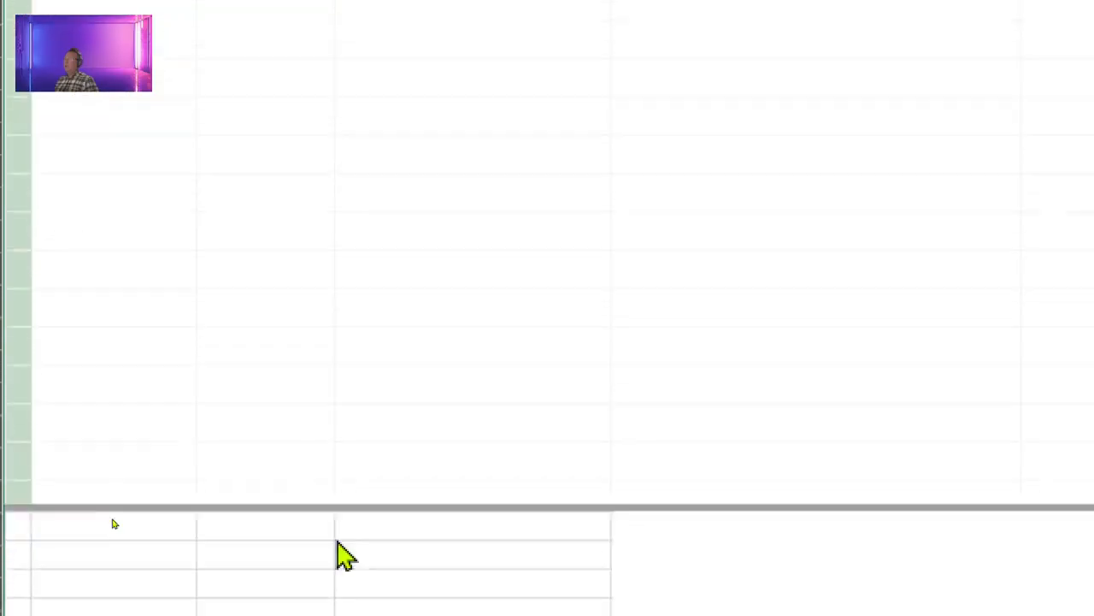
{"action": "left_click", "coordinate": [141, 541]}
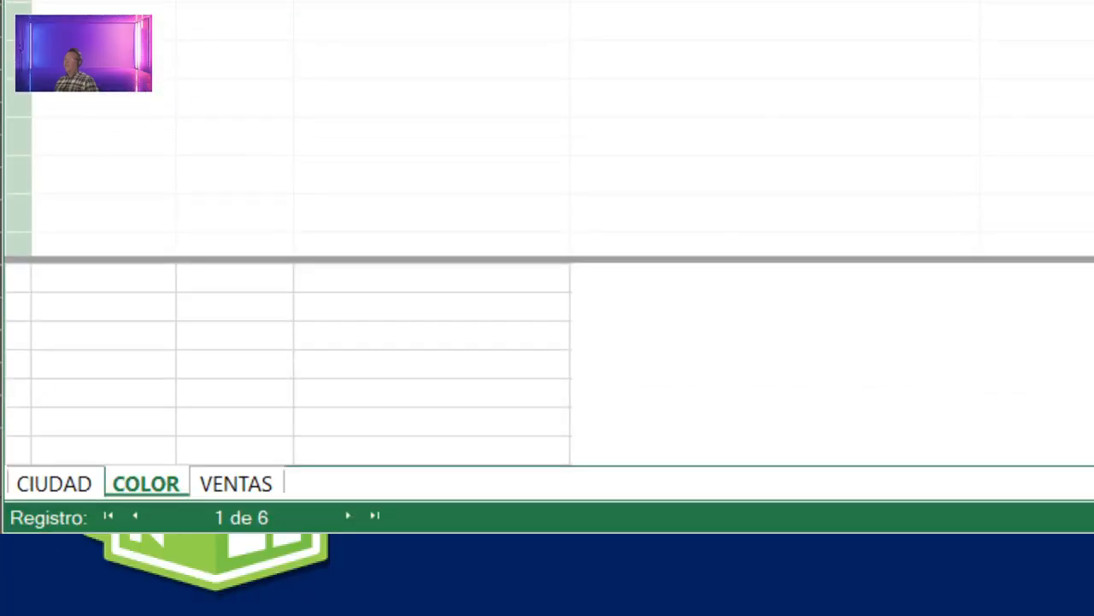
Step: Review the Id Ciudad and Id Color key columns across the CIUDAD, COLOR and VENTAS tables
{"action": "left_click", "coordinate": [25, 484]}
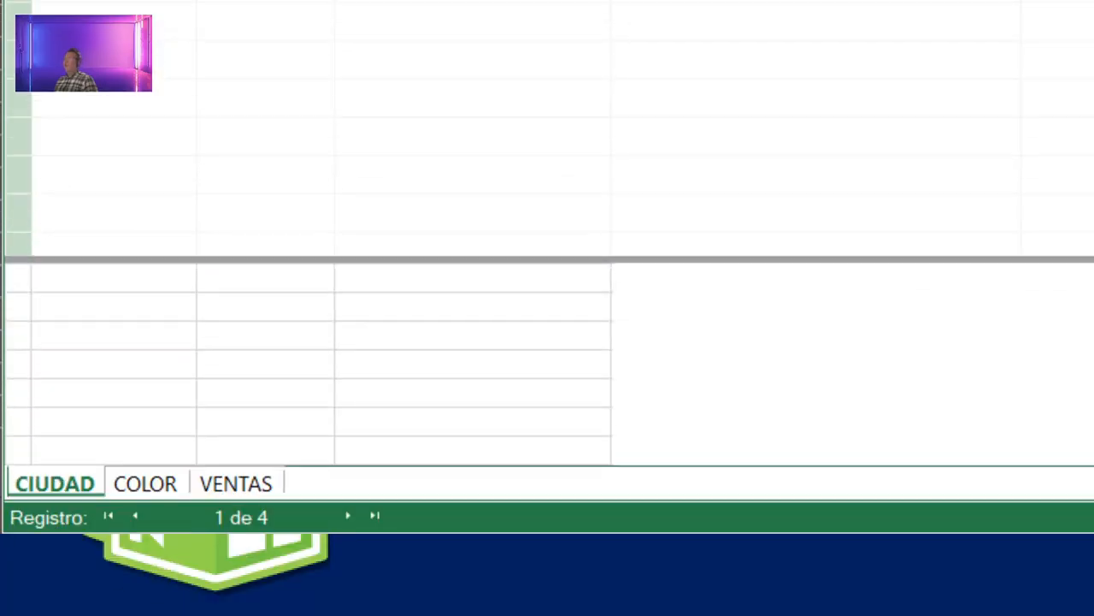
{"action": "left_click", "coordinate": [142, 483]}
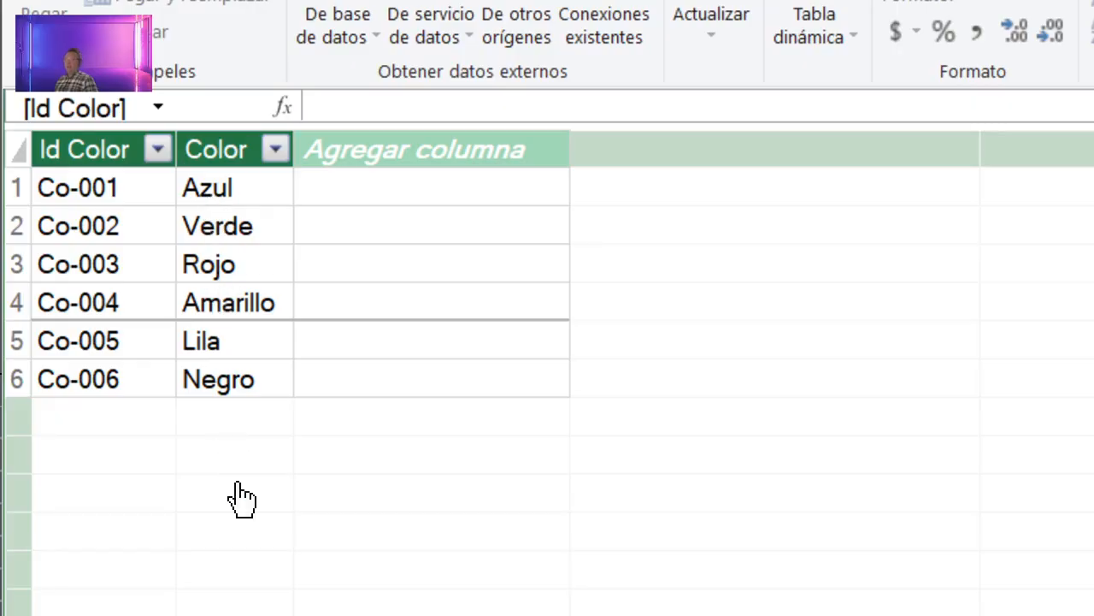
{"action": "left_click", "coordinate": [263, 499]}
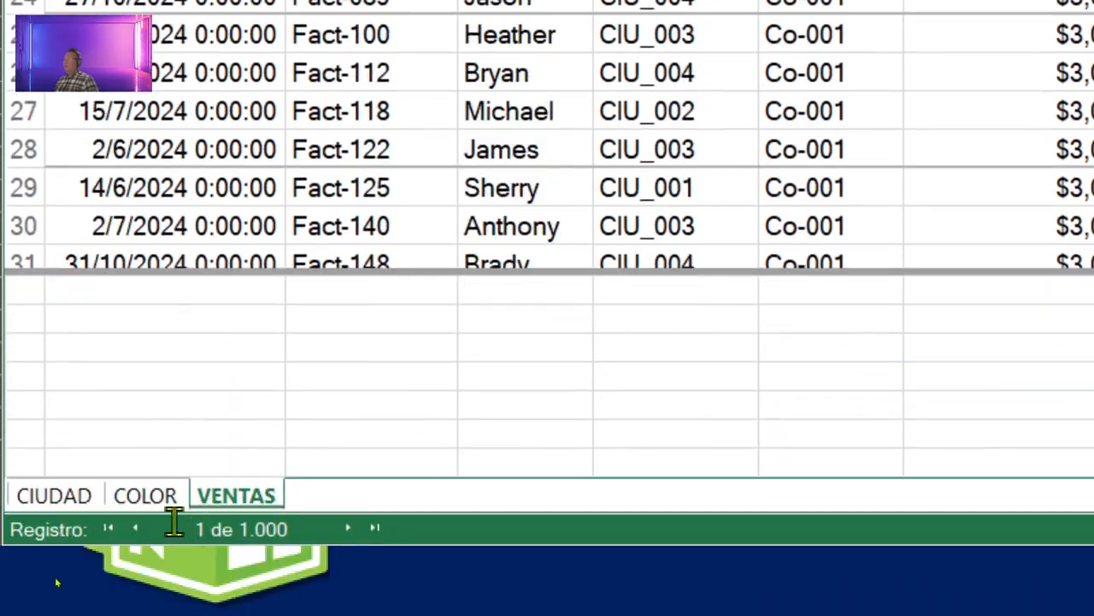
{"action": "left_click", "coordinate": [145, 500]}
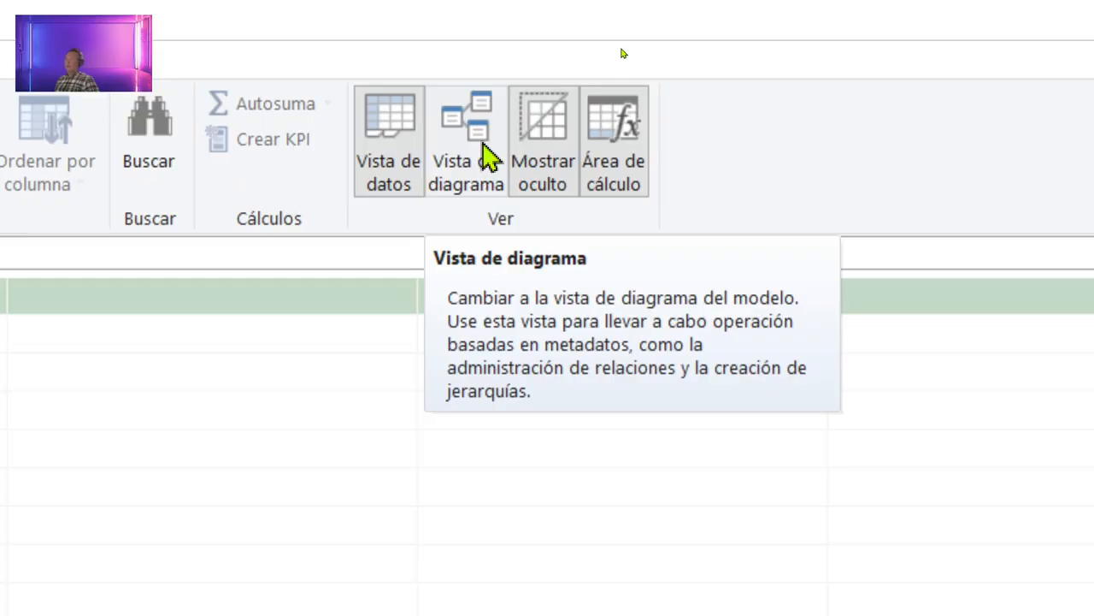
Step: Show the data model as a diagram and arrange CIUDAD, VENTAS and COLOR side by side, enlarging VENTAS to show all its fields
{"action": "left_click", "coordinate": [483, 171]}
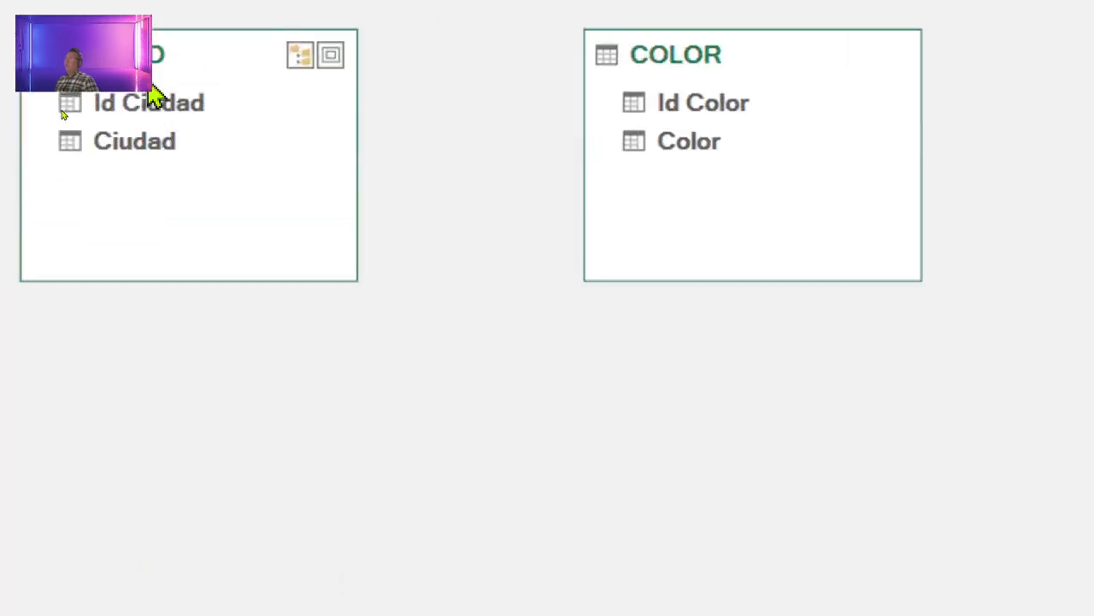
{"action": "left_click_drag", "start_coordinate": [191, 61], "coordinate": [1093, 403]}
{"action": "left_click_drag", "start_coordinate": [770, 509], "coordinate": [606, 499]}
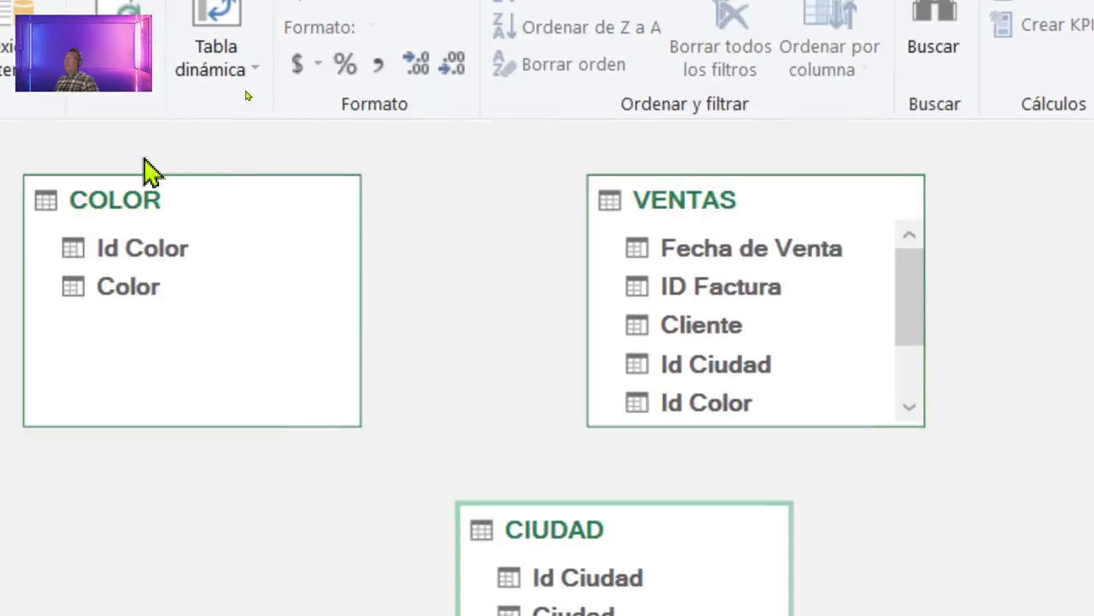
{"action": "left_click_drag", "start_coordinate": [145, 22], "coordinate": [974, 64]}
{"action": "left_click_drag", "start_coordinate": [709, 214], "coordinate": [525, 220]}
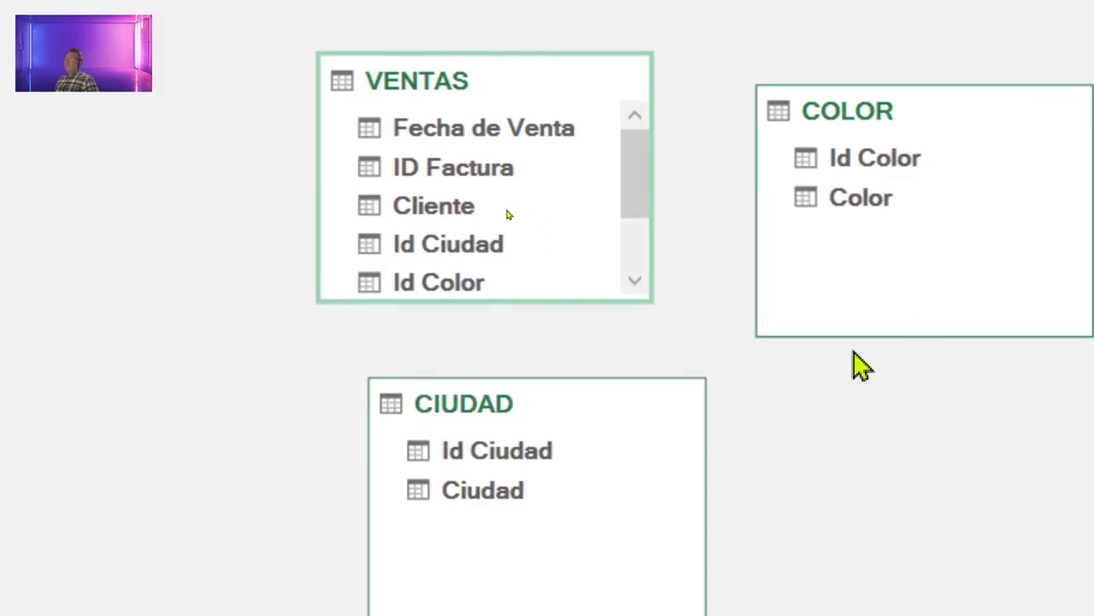
{"action": "left_click_drag", "start_coordinate": [542, 300], "coordinate": [553, 358]}
{"action": "left_click_drag", "start_coordinate": [556, 423], "coordinate": [183, 163]}
{"action": "left_click_drag", "start_coordinate": [621, 410], "coordinate": [628, 464]}
{"action": "left_click_drag", "start_coordinate": [281, 188], "coordinate": [257, 175]}
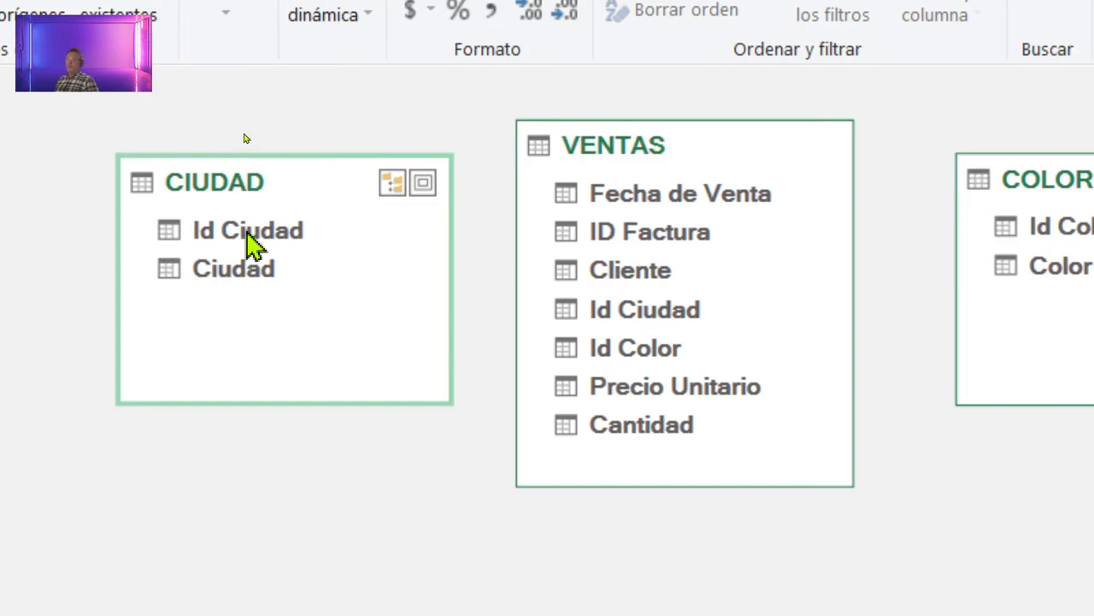
Step: Relate Id Ciudad in CIUDAD to Id Ciudad in VENTAS and move the CIUDAD table farther from VENTAS
{"action": "left_click_drag", "start_coordinate": [246, 229], "coordinate": [671, 311]}
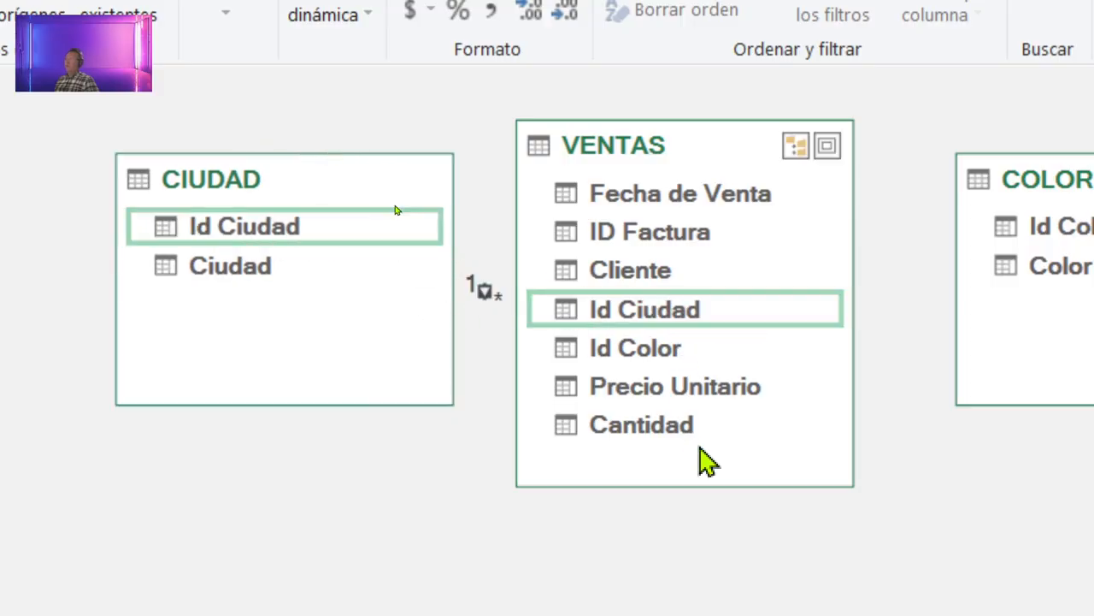
{"action": "left_click_drag", "start_coordinate": [310, 179], "coordinate": [250, 187]}
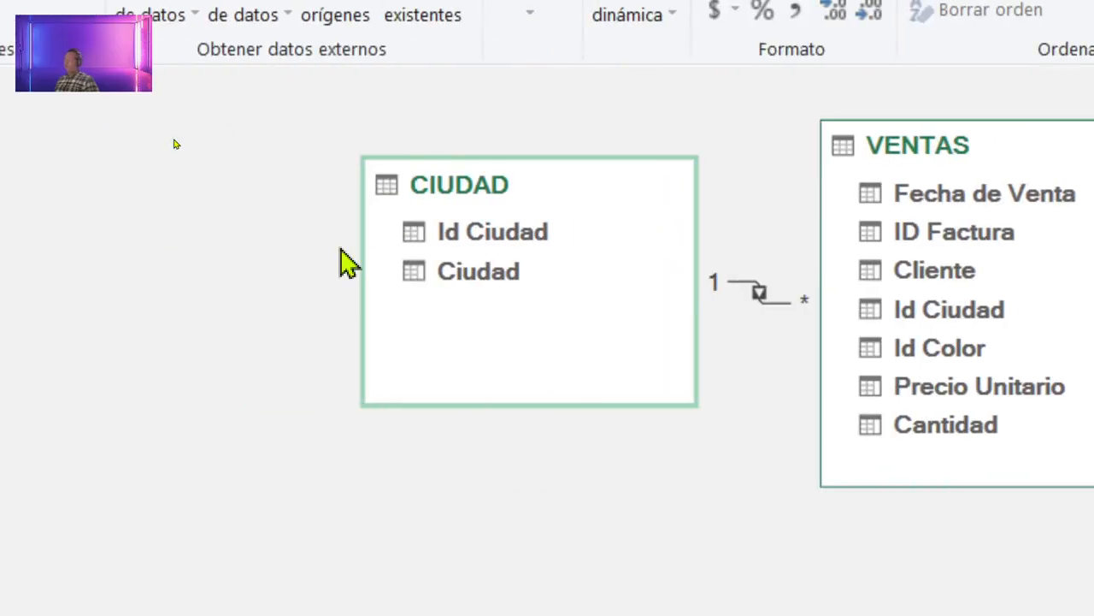
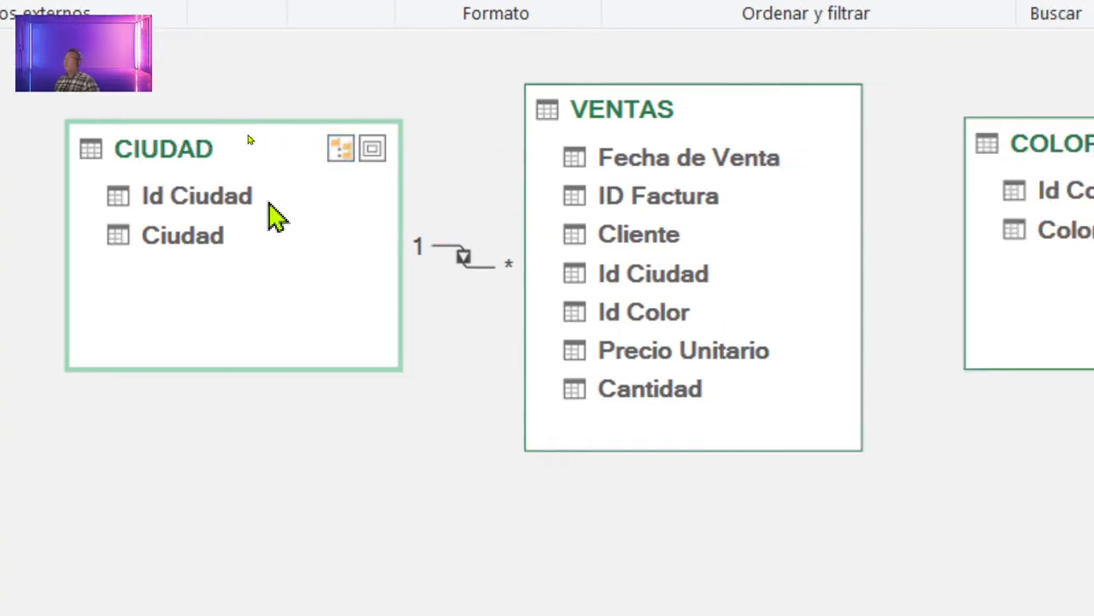
{"action": "left_click_drag", "start_coordinate": [281, 151], "coordinate": [235, 174]}
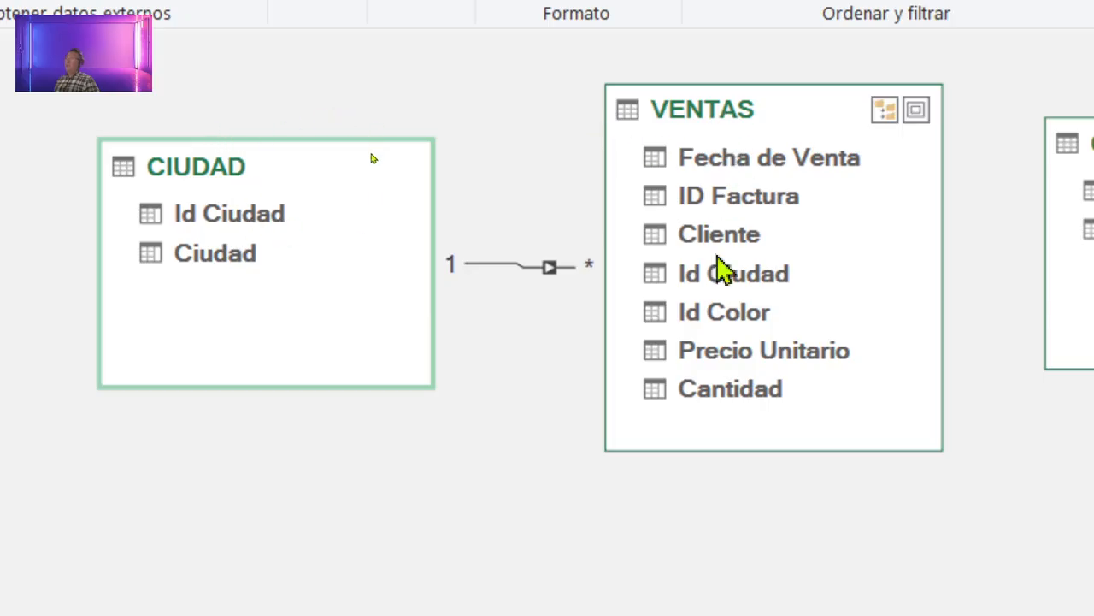
{"action": "mouse_move", "coordinate": [479, 268]}
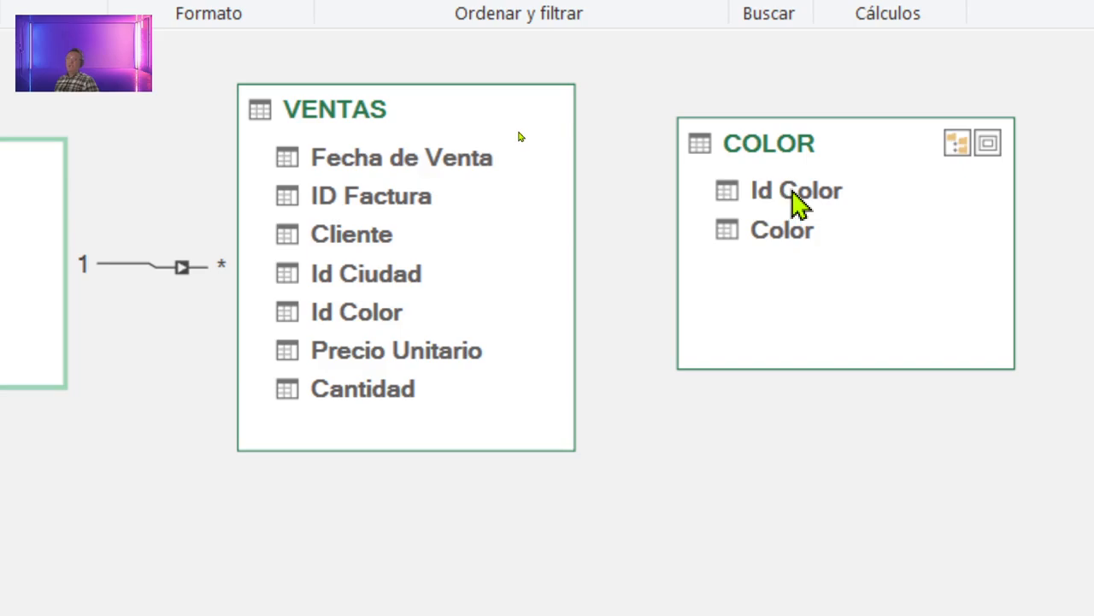
Step: Relate Id Color in COLOR to Id Color in VENTAS and move the COLOR table farther from VENTAS
{"action": "left_click_drag", "start_coordinate": [785, 194], "coordinate": [402, 323]}
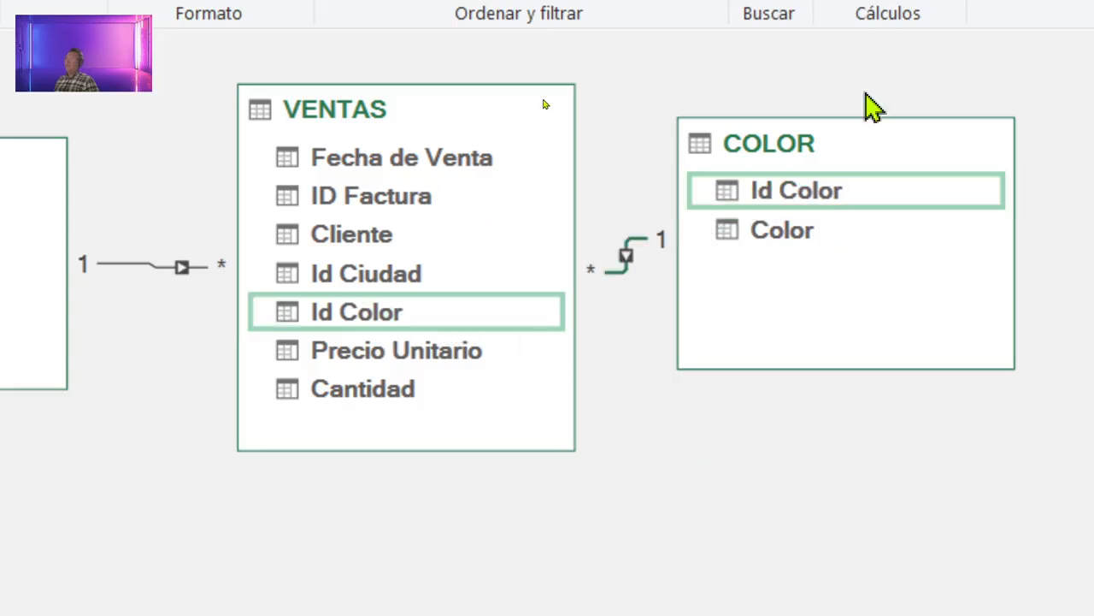
{"action": "left_click_drag", "start_coordinate": [860, 152], "coordinate": [950, 149]}
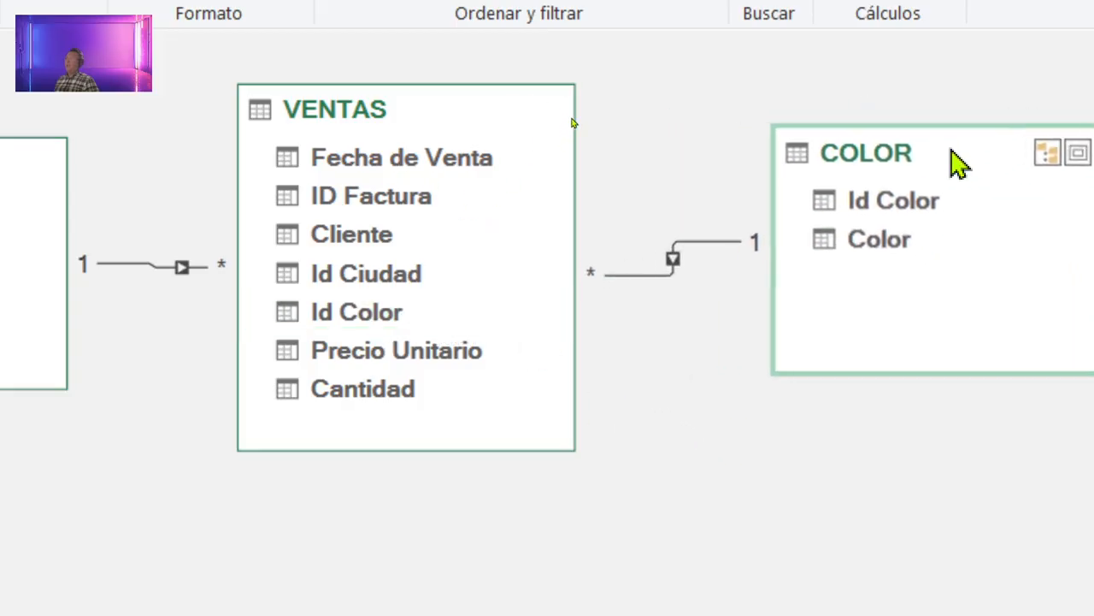
{"action": "mouse_move", "coordinate": [725, 250]}
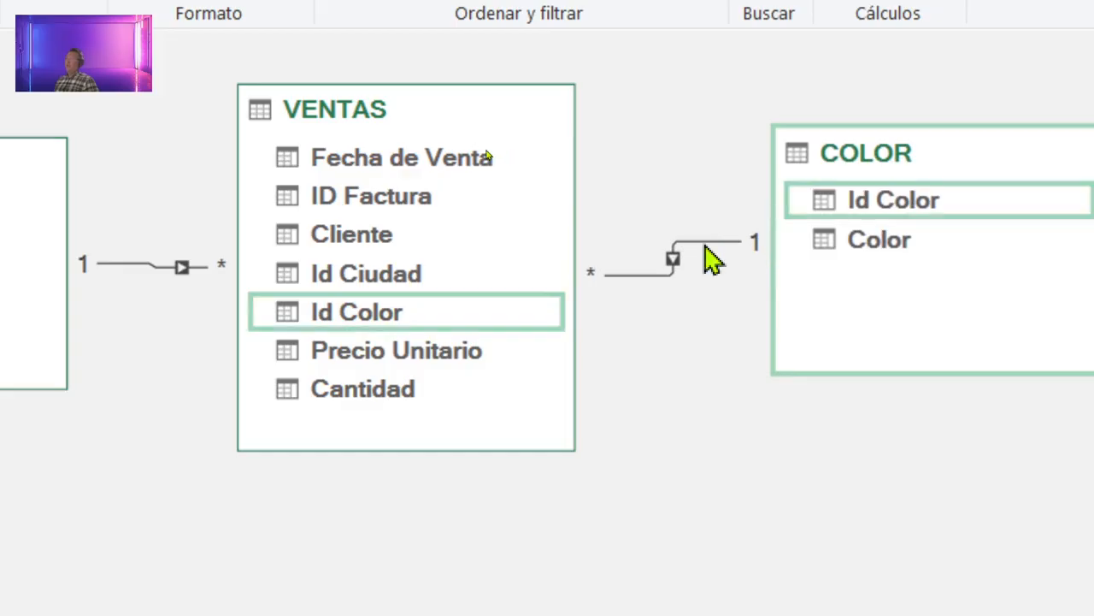
{"action": "mouse_move", "coordinate": [768, 254]}
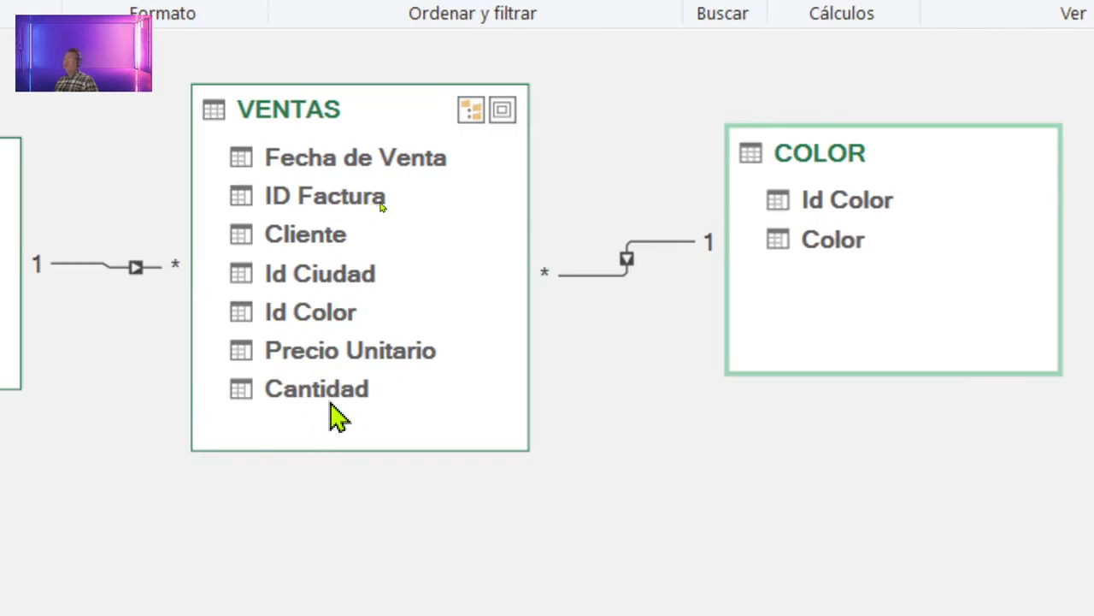
{"action": "left_click", "coordinate": [669, 242]}
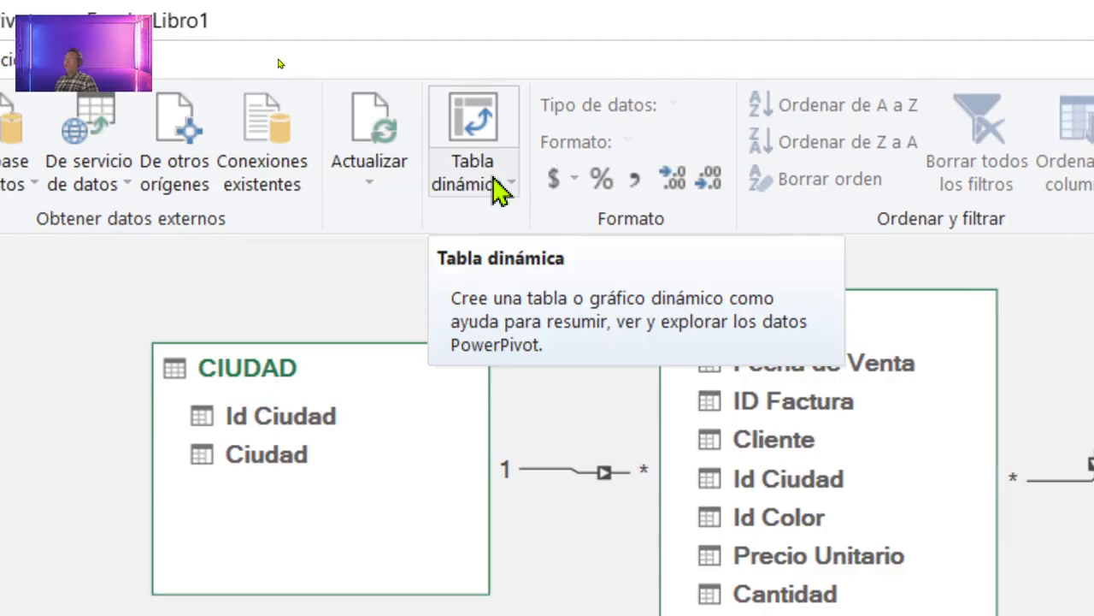
Step: Create a pivot table from the data model in a new worksheet
{"action": "left_click", "coordinate": [501, 188]}
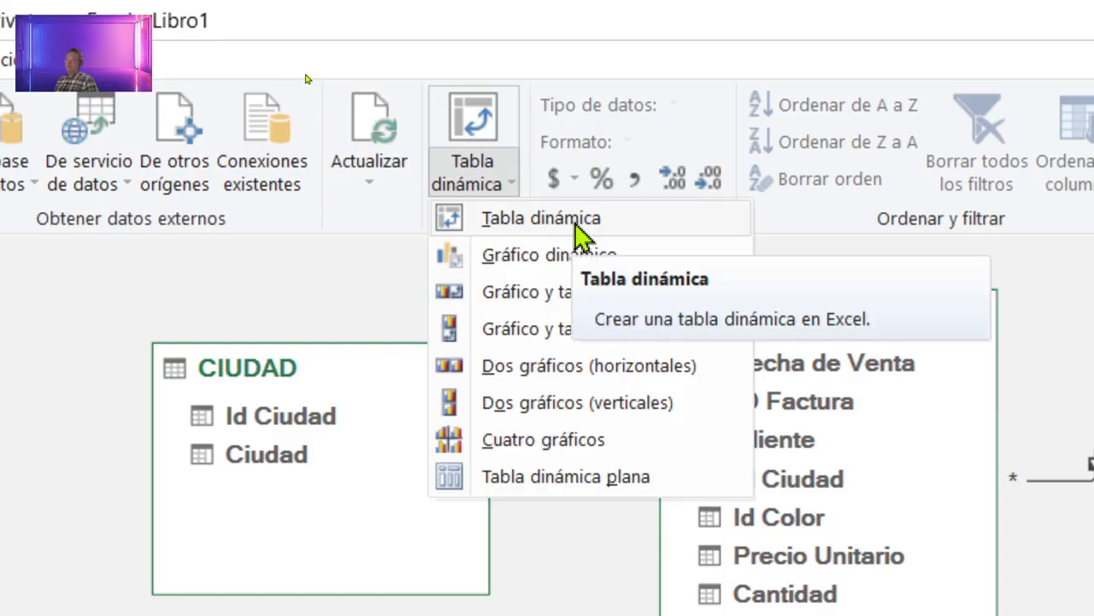
{"action": "left_click", "coordinate": [531, 219]}
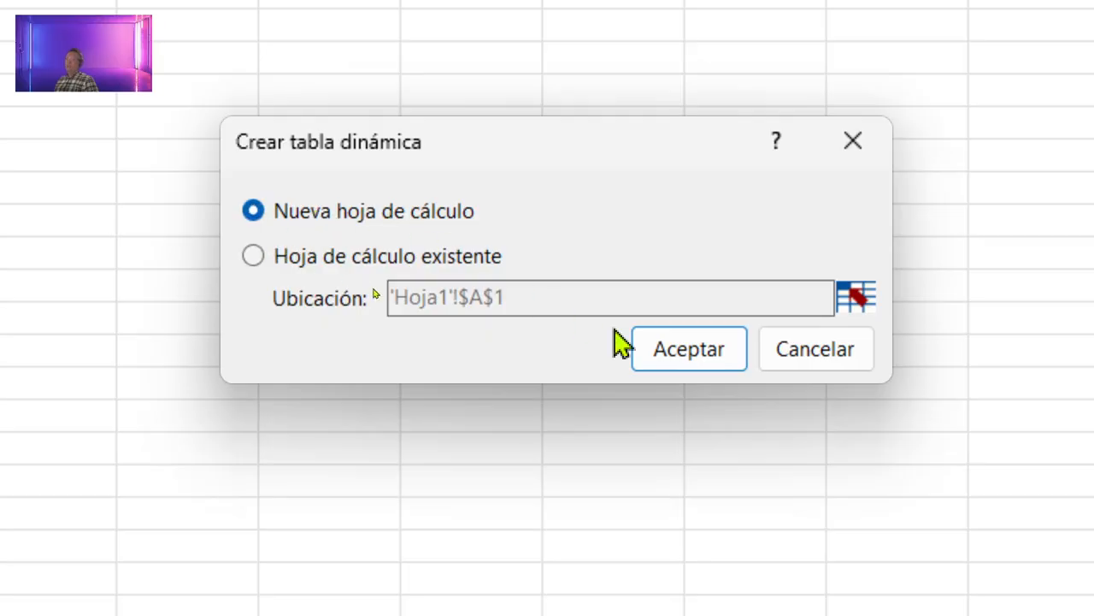
{"action": "left_click", "coordinate": [700, 366]}
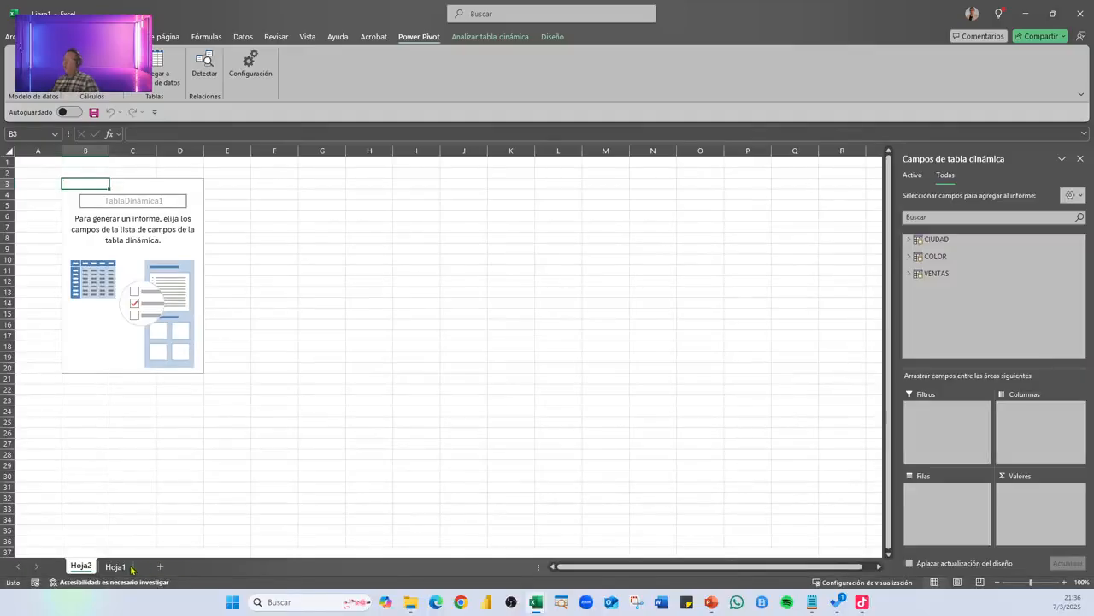
Step: Switch to Power Pivot to review the relationships linking CIUDAD, VENTAS and COLOR, and return to the Libro1 workbook in Excel
{"action": "mouse_move", "coordinate": [541, 606]}
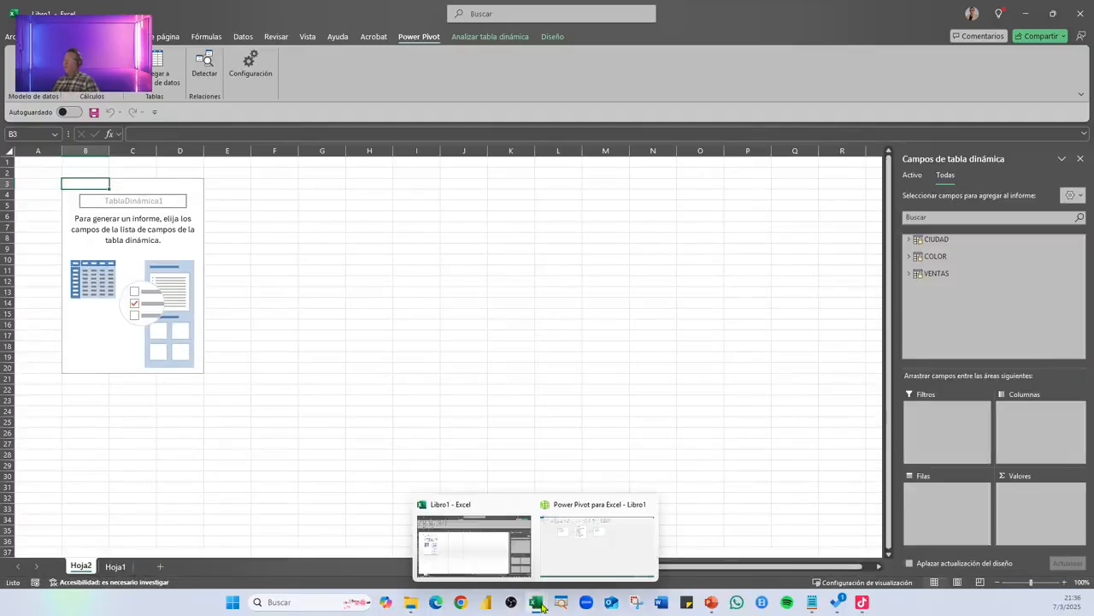
{"action": "left_click", "coordinate": [574, 547]}
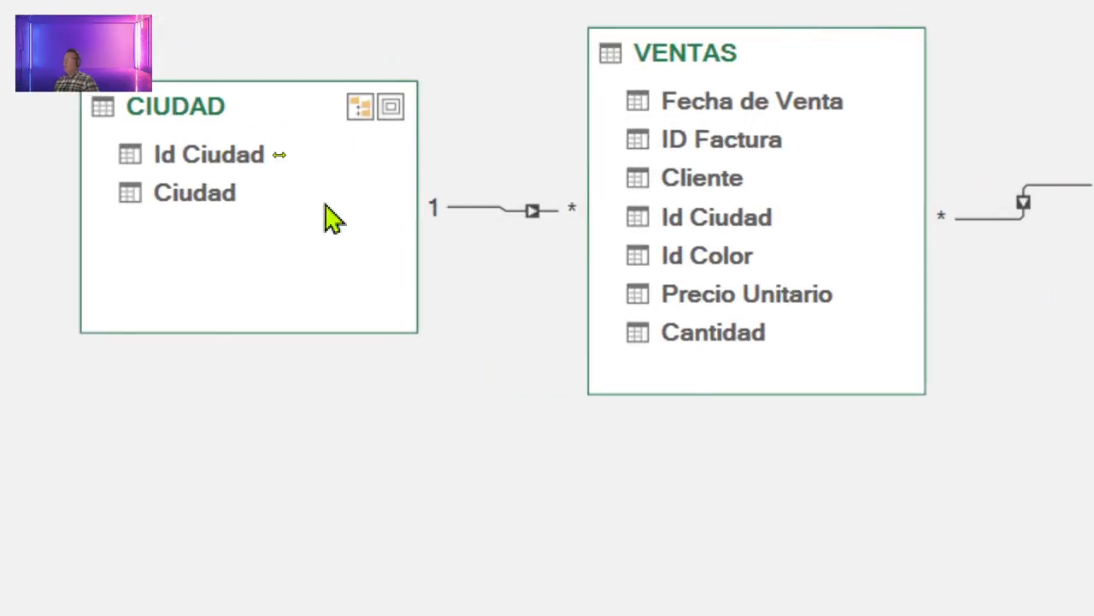
{"action": "left_click", "coordinate": [563, 214]}
{"action": "left_click", "coordinate": [501, 200]}
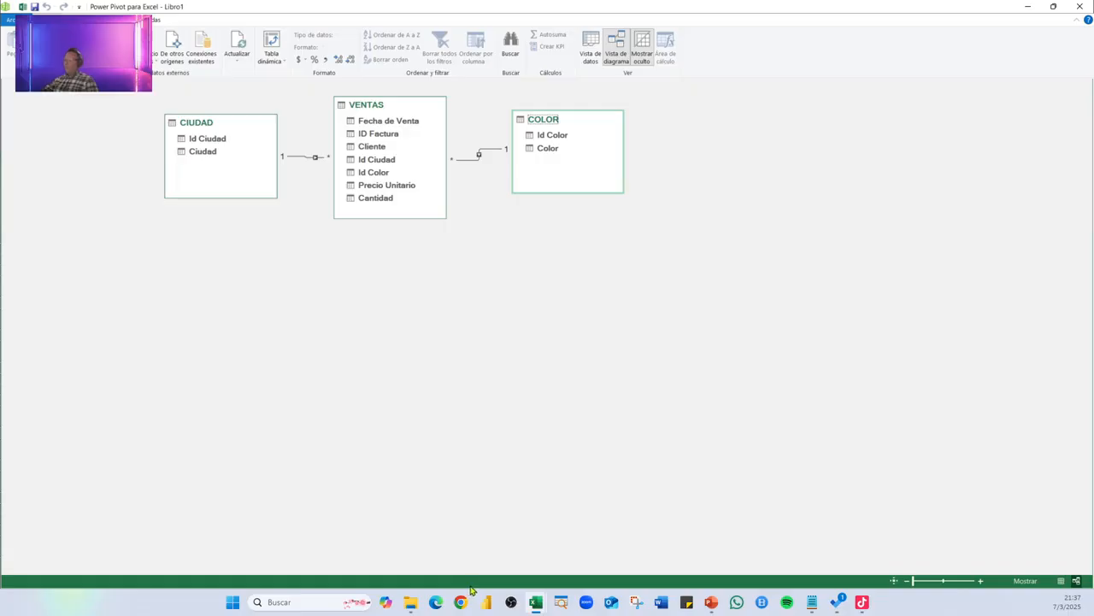
{"action": "mouse_move", "coordinate": [536, 604]}
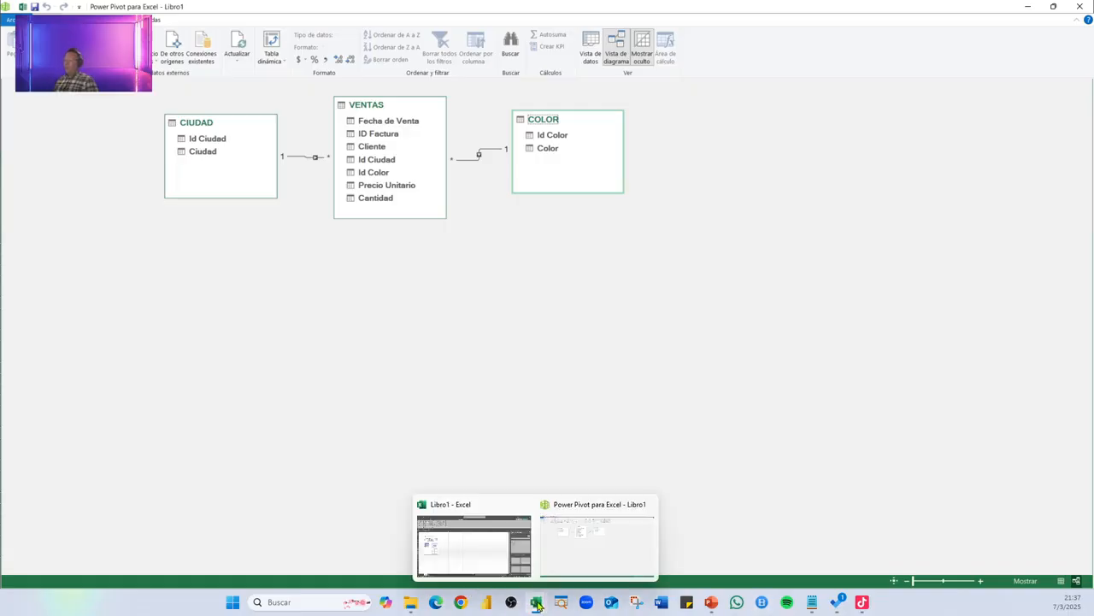
{"action": "left_click", "coordinate": [482, 562]}
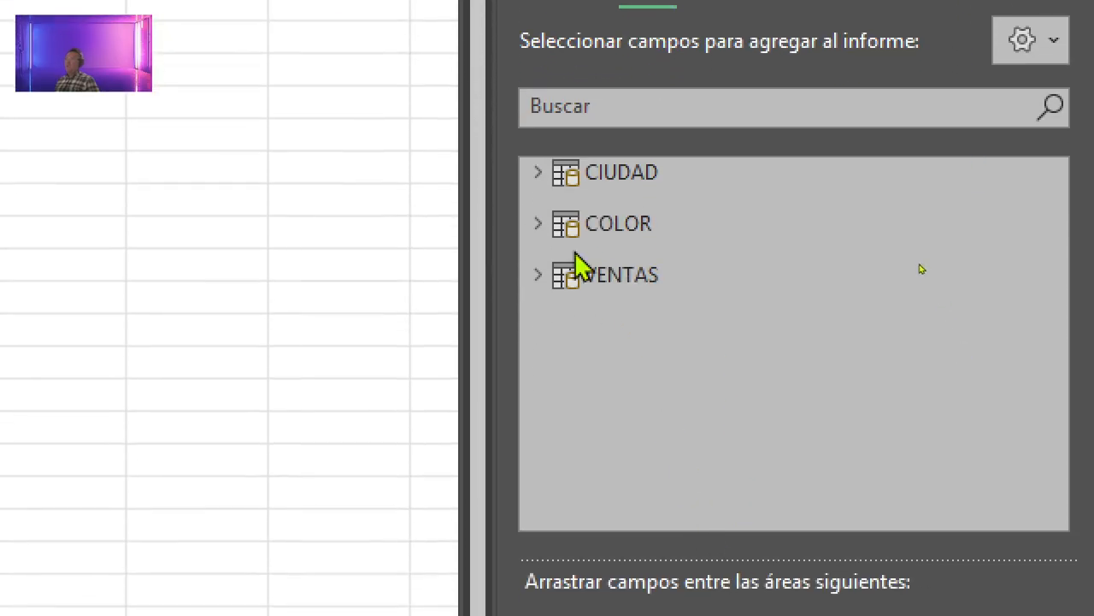
Step: Expand the CIUDAD, COLOR and VENTAS tables in the pivot table's field list to show their fields
{"action": "left_click", "coordinate": [540, 174]}
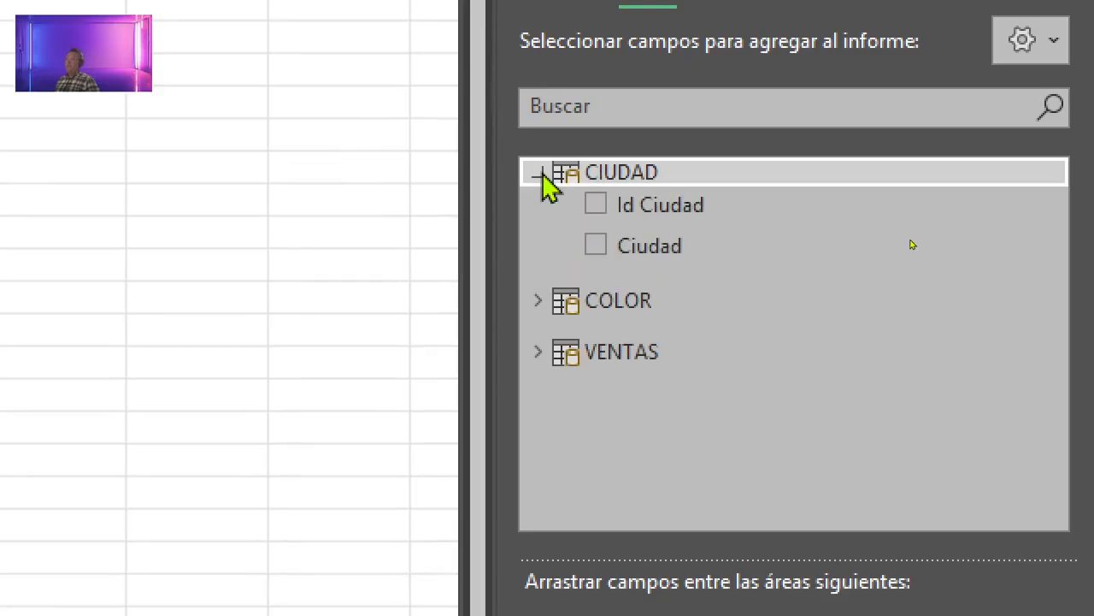
{"action": "left_click", "coordinate": [538, 301]}
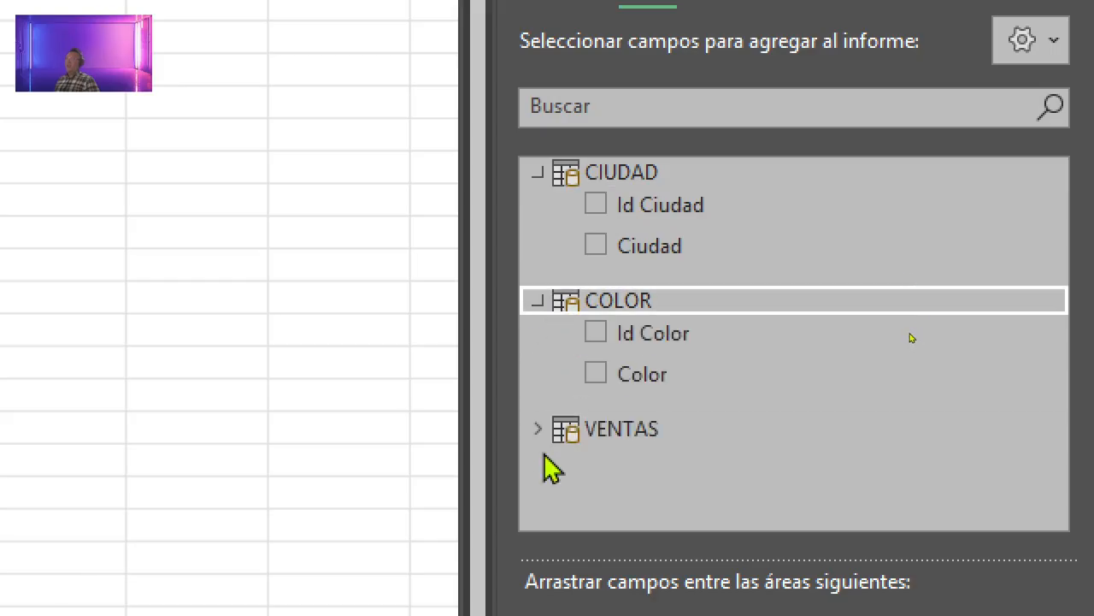
{"action": "left_click", "coordinate": [536, 431]}
{"action": "scroll", "coordinate": [894, 404], "scroll_direction": "up", "scroll_amount": 2}
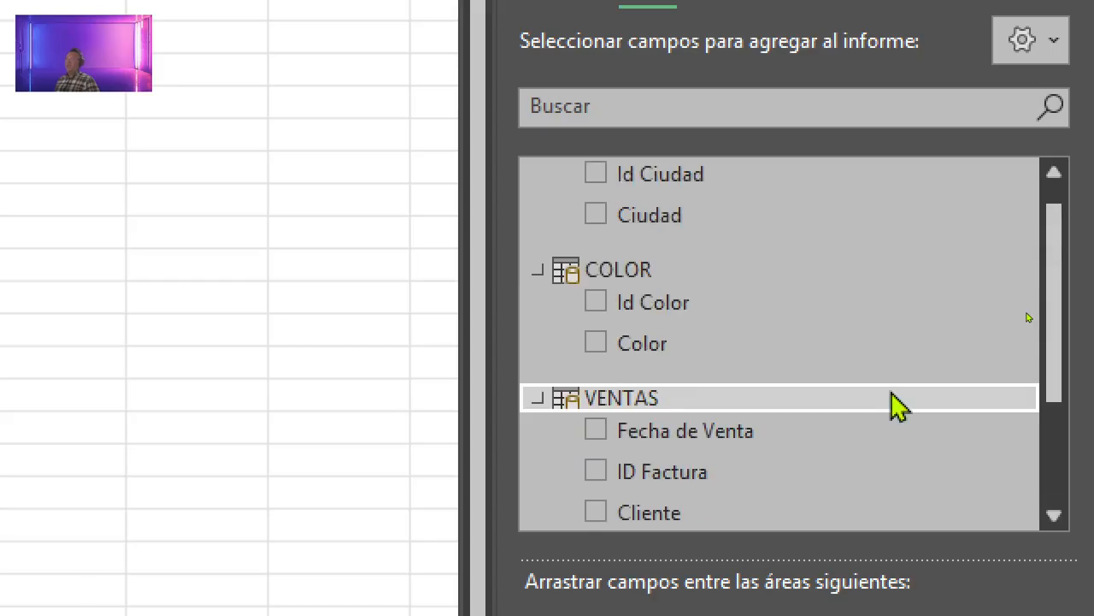
{"action": "scroll", "coordinate": [893, 398], "scroll_direction": "up", "scroll_amount": 1}
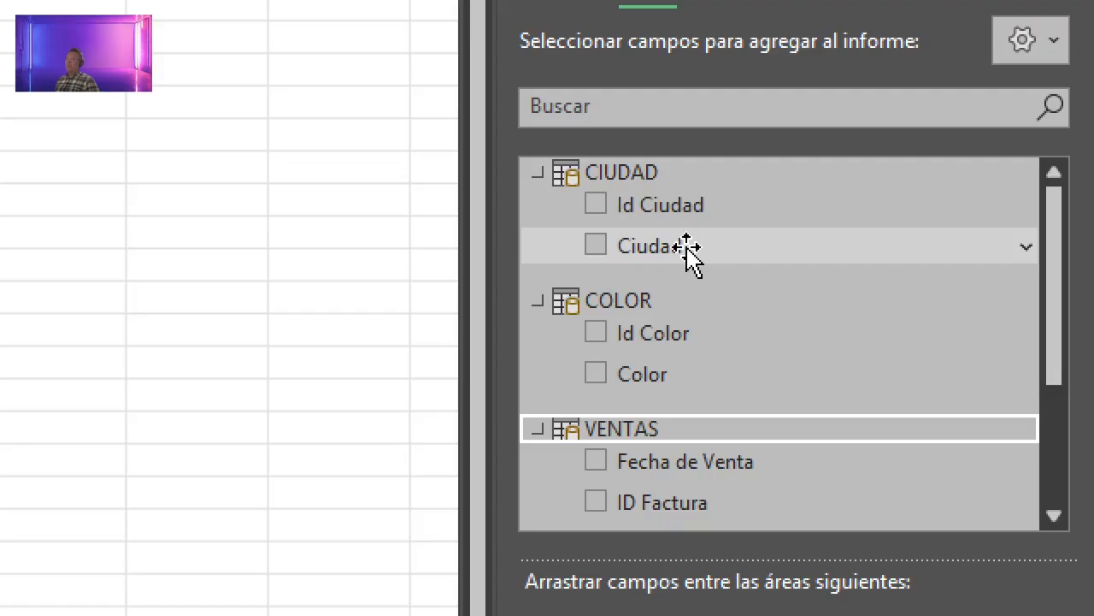
Step: Add the Ciudad field from CIUDAD and the Cantidad field from VENTAS to the pivot table
{"action": "left_click", "coordinate": [599, 250]}
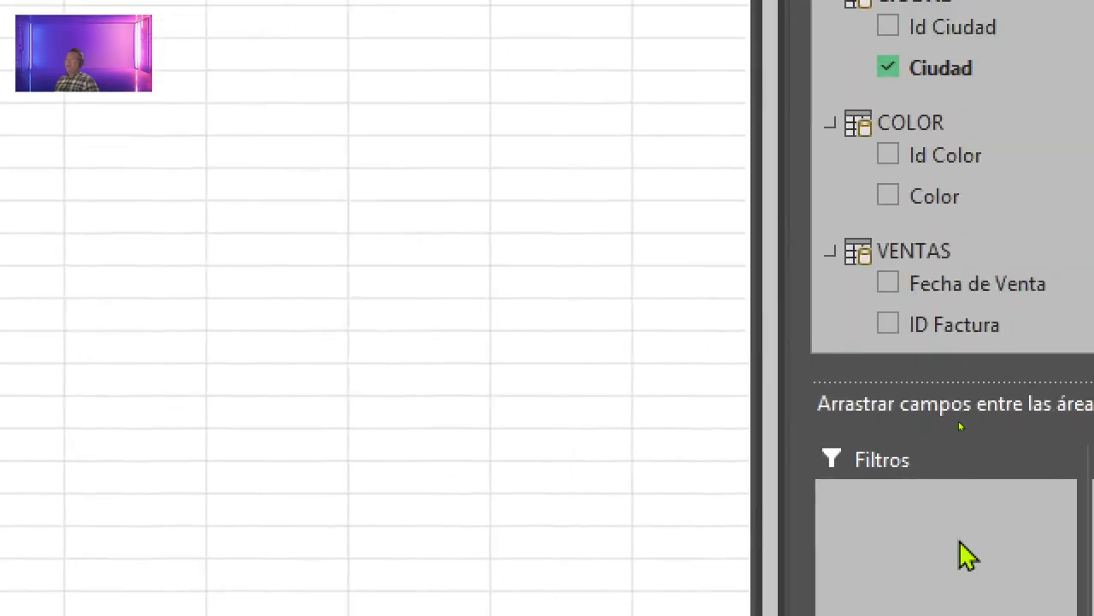
{"action": "scroll", "coordinate": [834, 248], "scroll_direction": "down", "scroll_amount": 2}
{"action": "scroll", "coordinate": [830, 252], "scroll_direction": "up", "scroll_amount": 2}
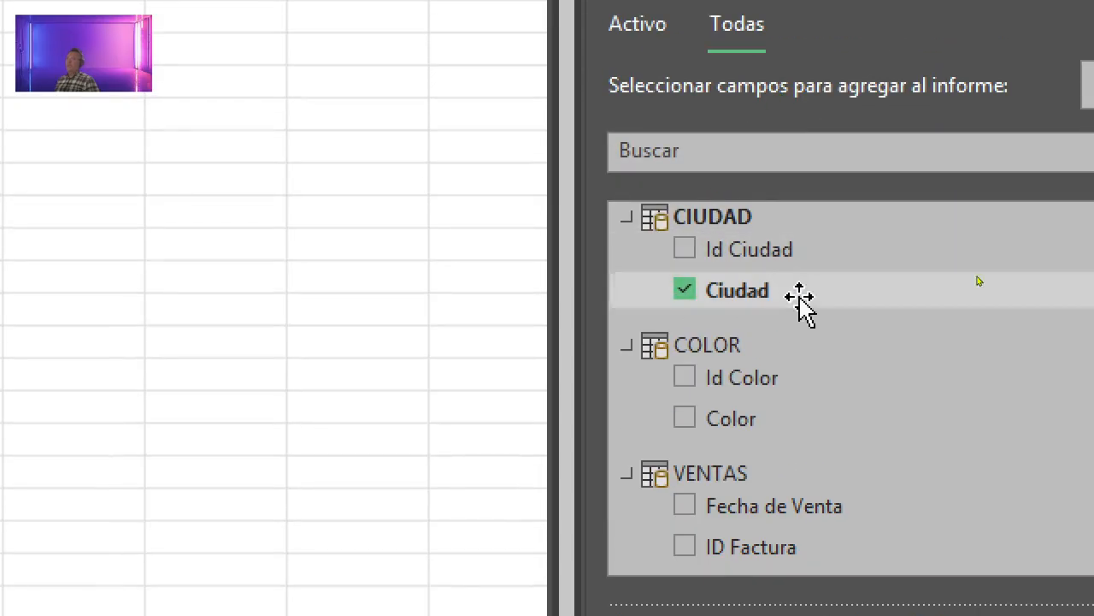
{"action": "scroll", "coordinate": [850, 316], "scroll_direction": "down", "scroll_amount": 5}
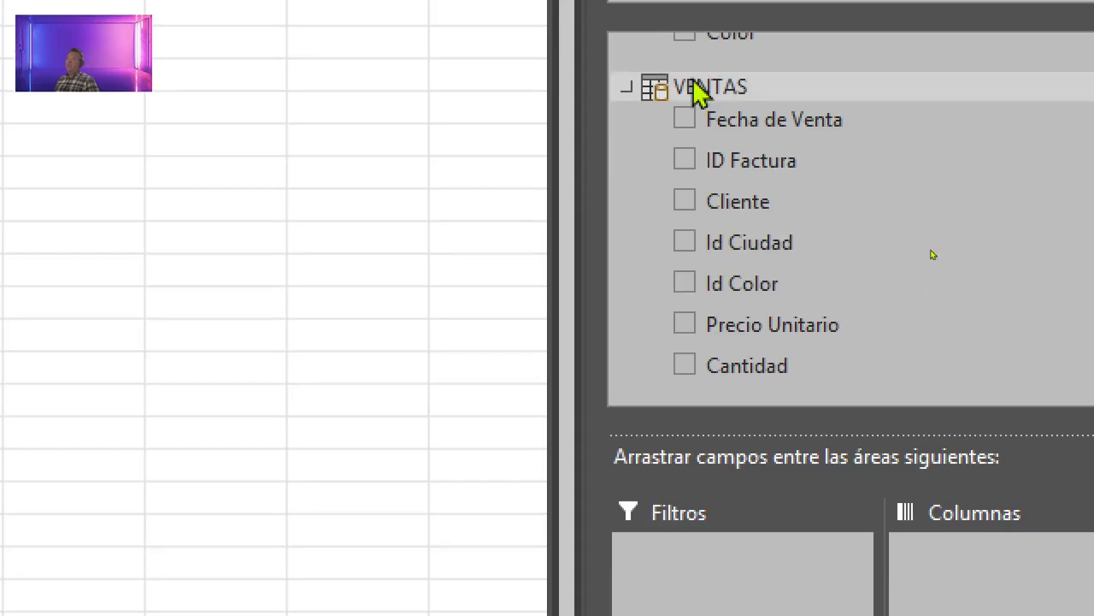
{"action": "left_click", "coordinate": [689, 363]}
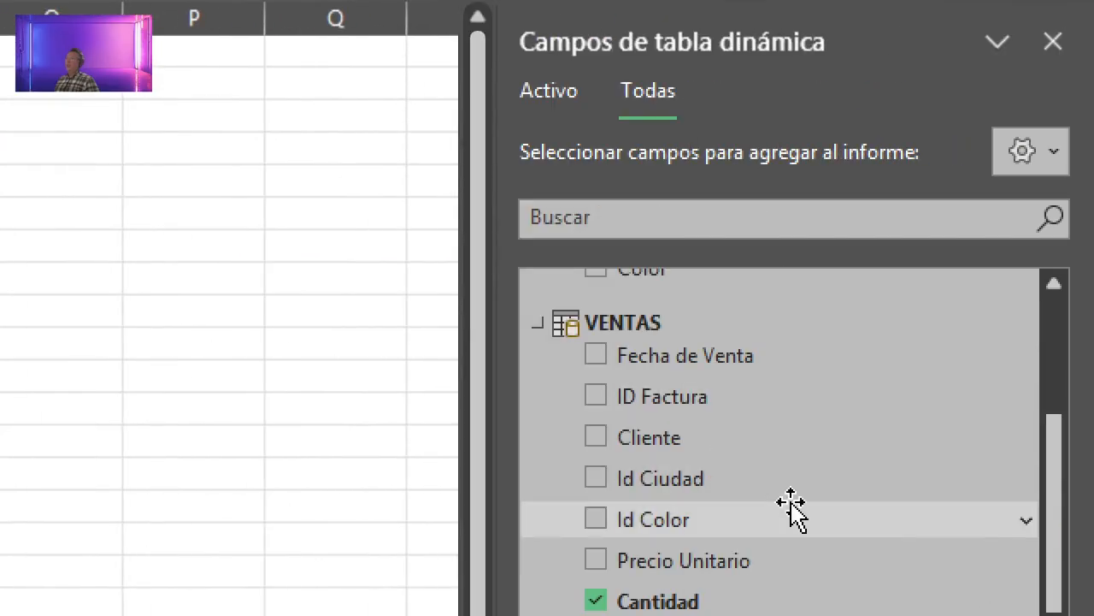
{"action": "scroll", "coordinate": [787, 504], "scroll_direction": "up", "scroll_amount": 3}
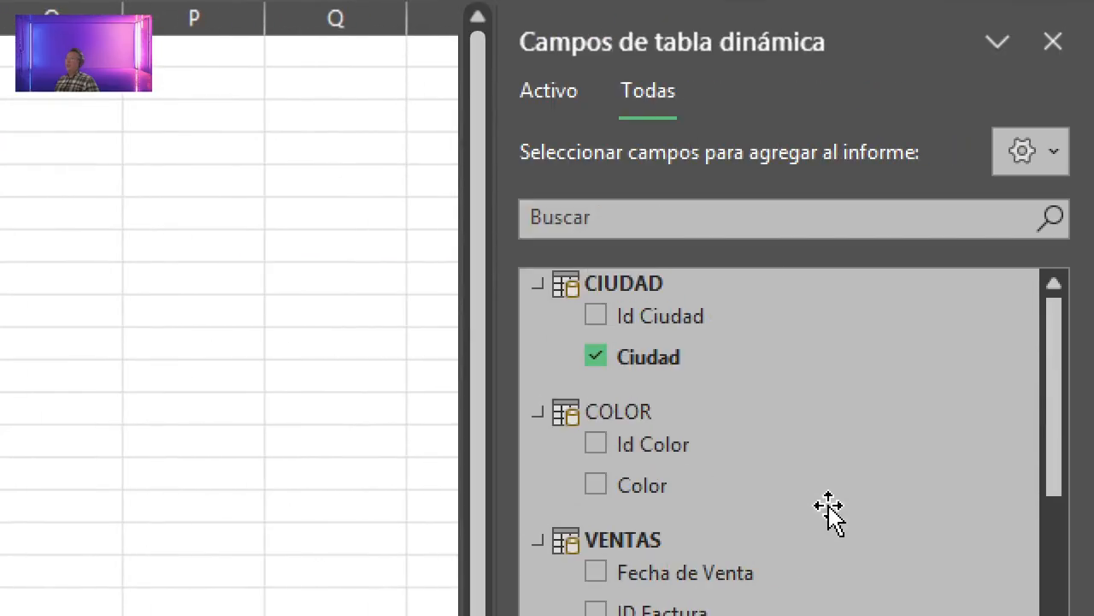
Step: Replace the Ciudad field with the Color field from COLOR in the pivot table, keeping Cantidad as the summed value
{"action": "left_click", "coordinate": [596, 360]}
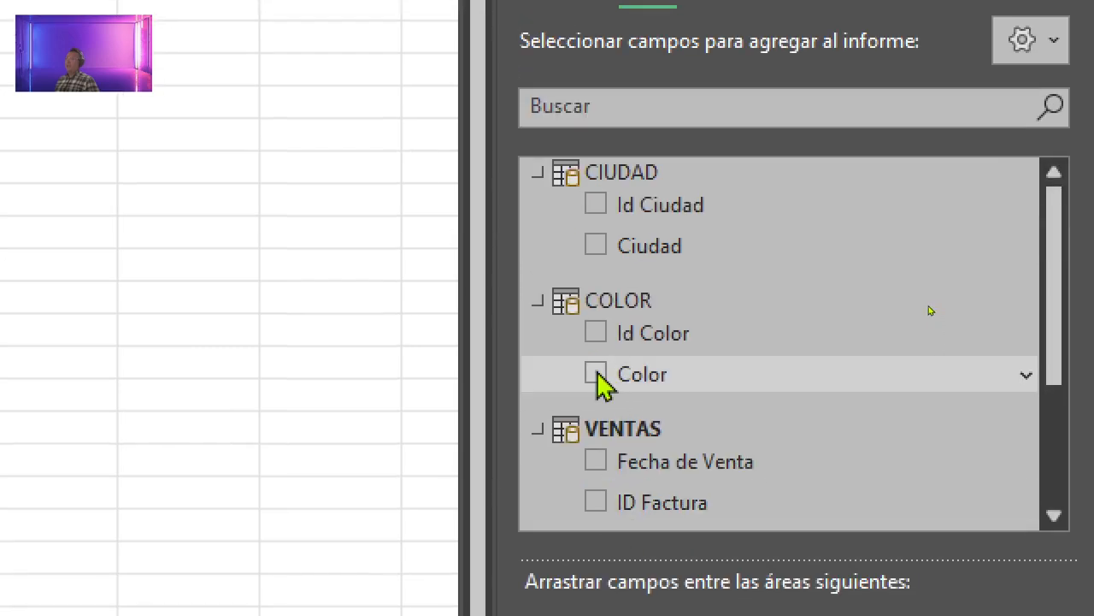
{"action": "left_click", "coordinate": [596, 373]}
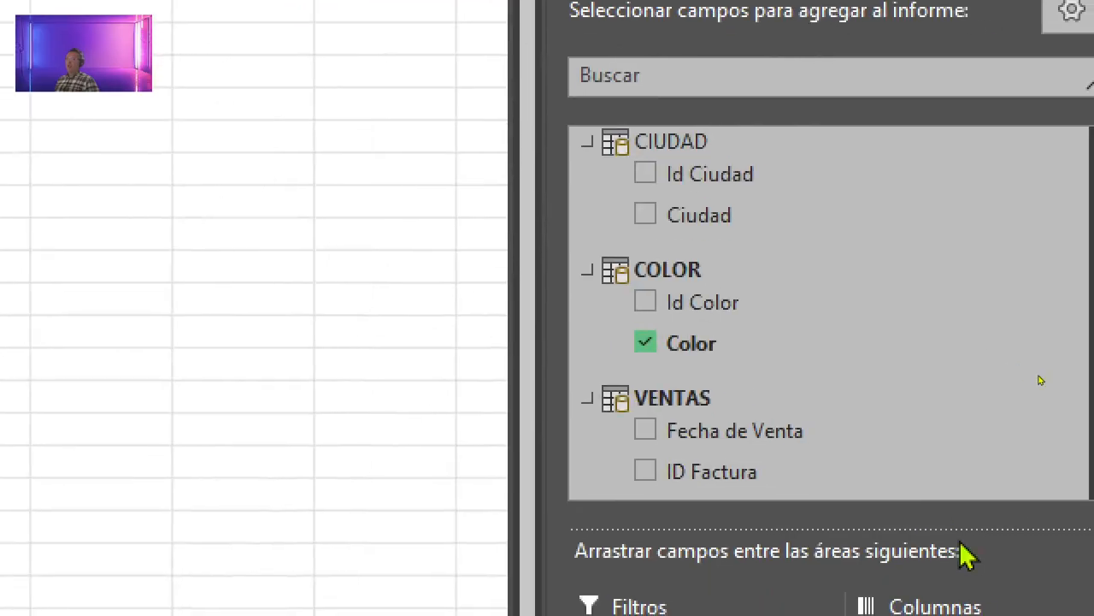
{"action": "scroll", "coordinate": [825, 414], "scroll_direction": "down", "scroll_amount": 5}
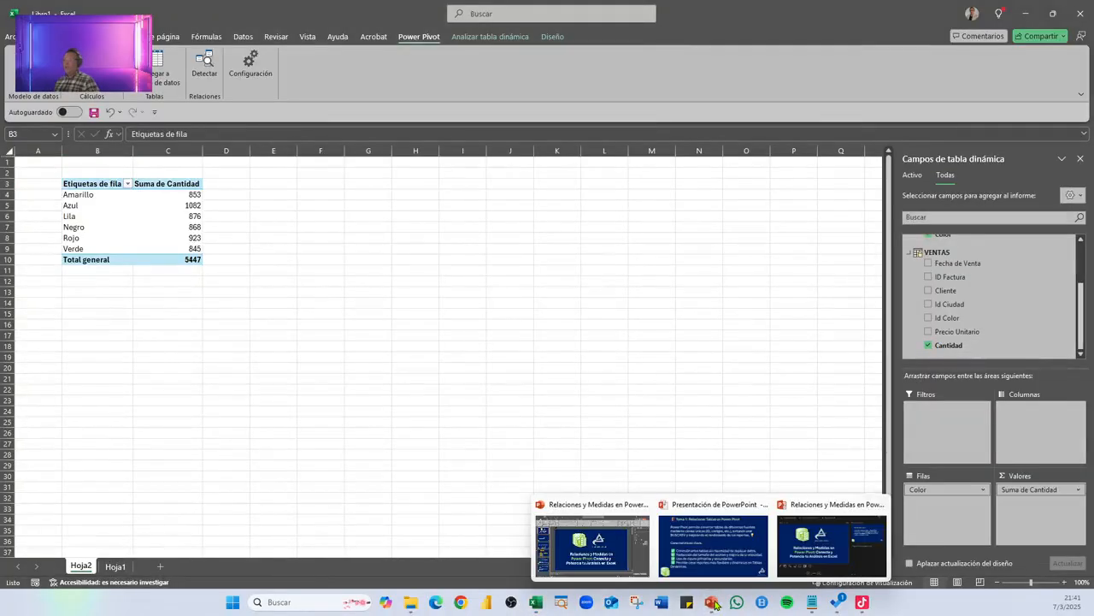
Step: Switch to the PowerPoint slide show to present the slides, and return to the pivot table in Excel
{"action": "left_click", "coordinate": [717, 564]}
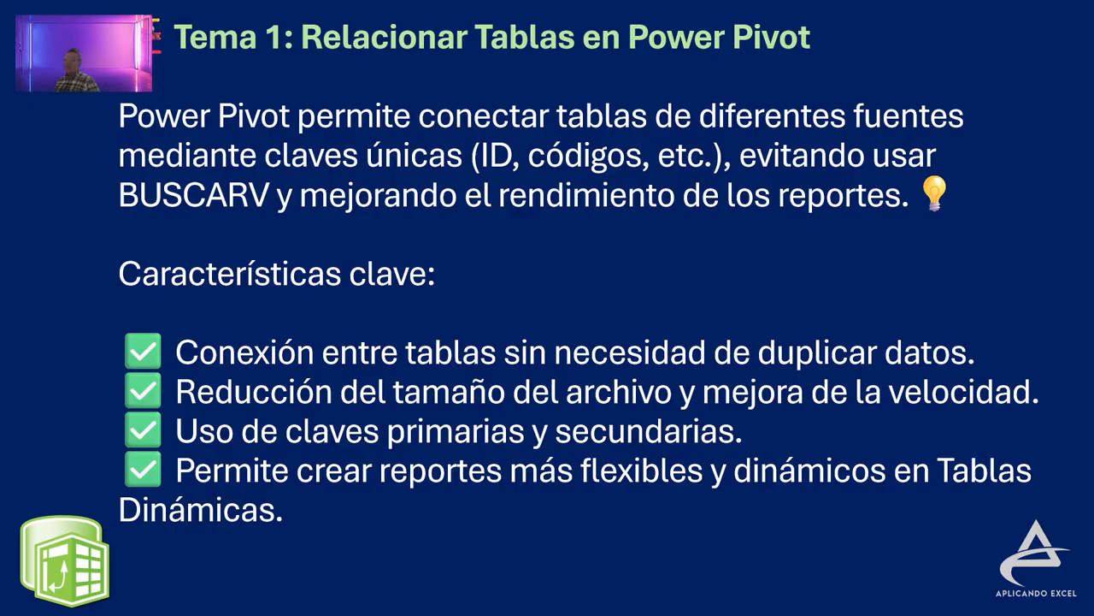
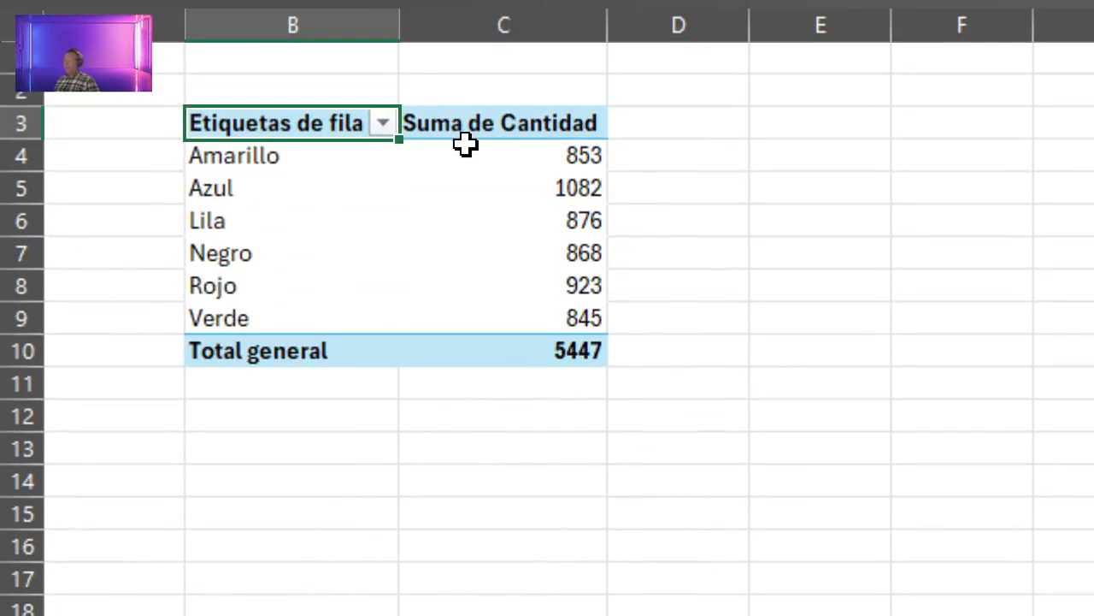
{"action": "mouse_move", "coordinate": [464, 144]}
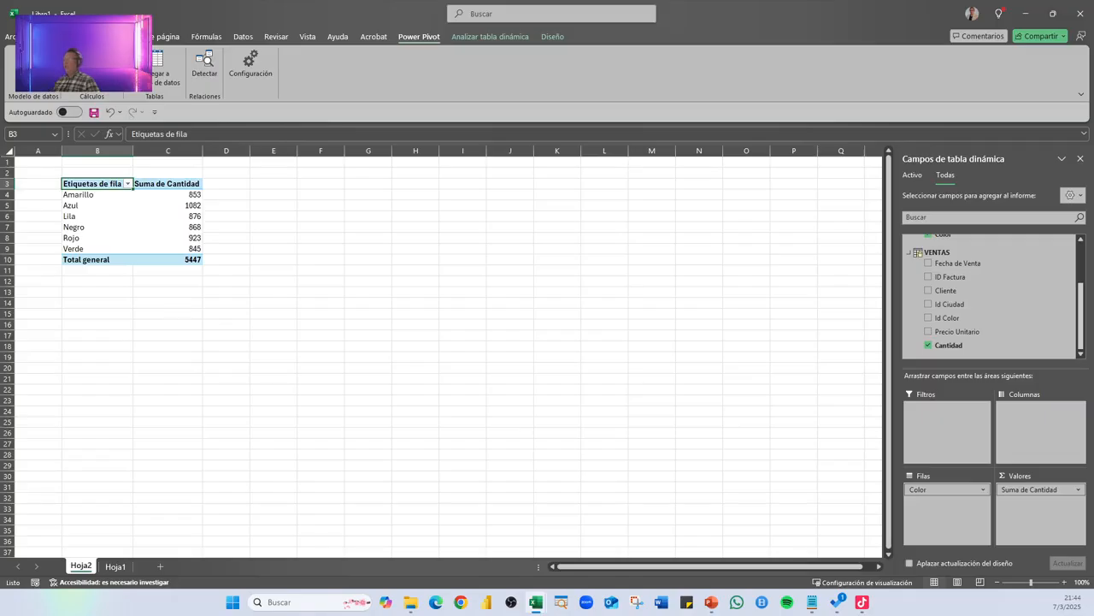
Step: Switch to Power Pivot, change to data view, and go through the CIUDAD and COLOR tables to the VENTAS table
{"action": "mouse_move", "coordinate": [537, 606]}
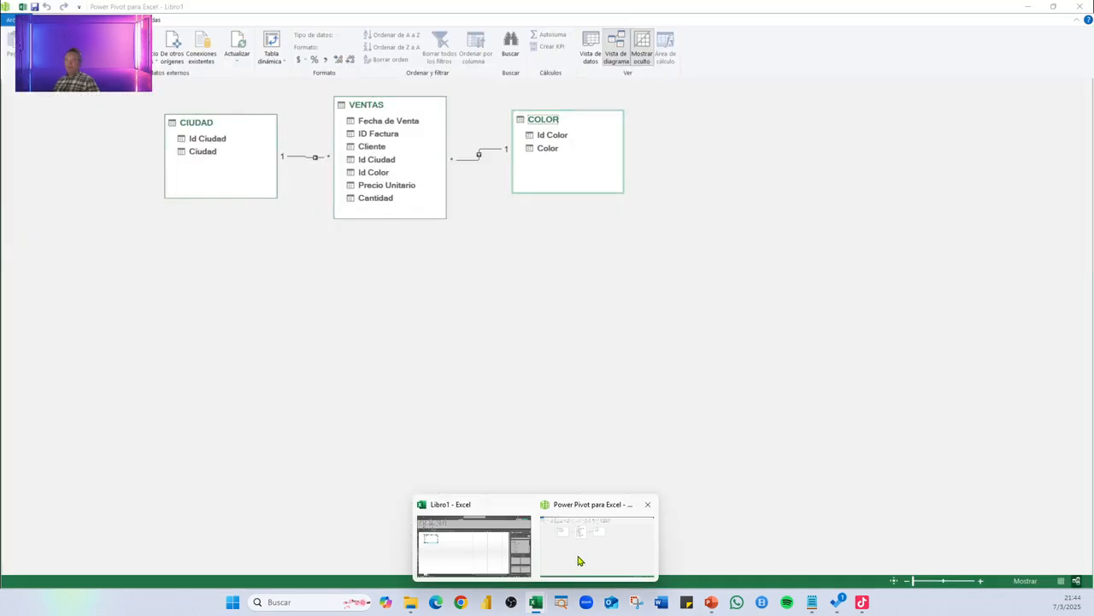
{"action": "left_click", "coordinate": [578, 557]}
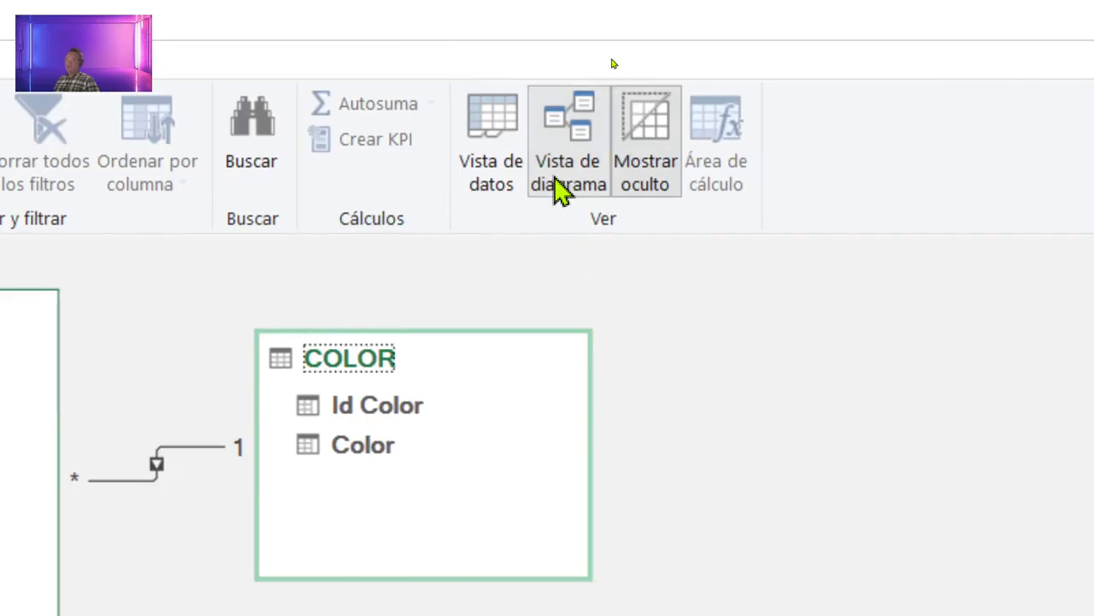
{"action": "left_click", "coordinate": [504, 195]}
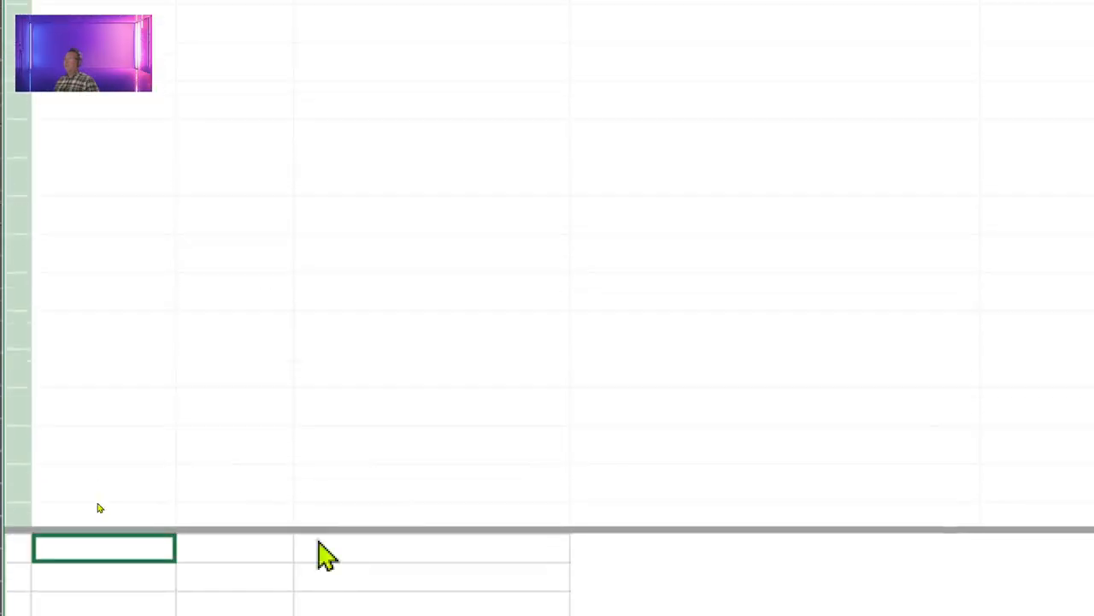
{"action": "left_click", "coordinate": [69, 485]}
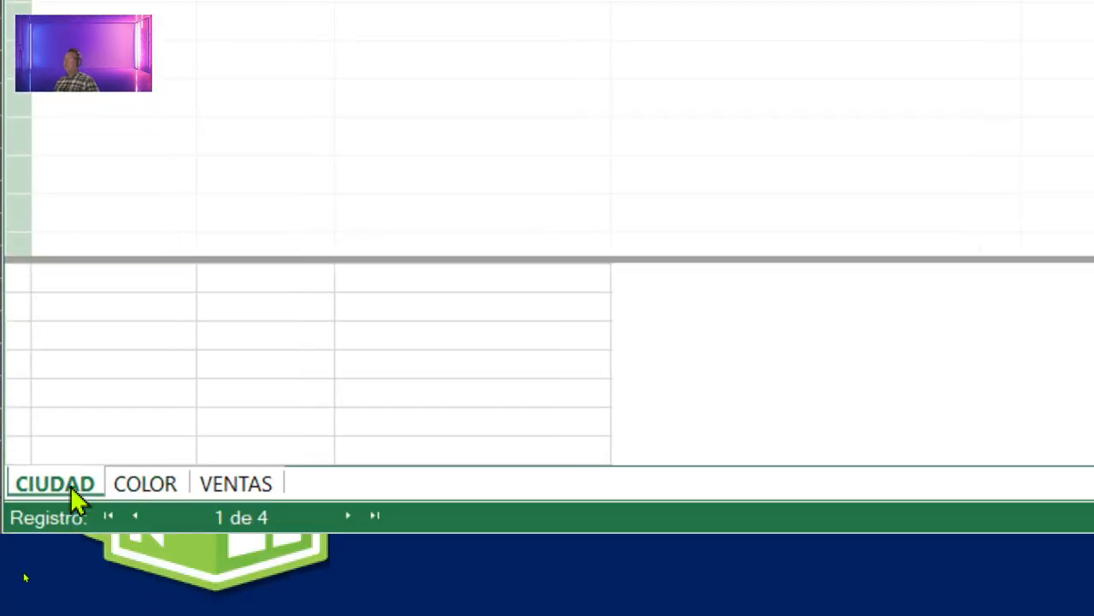
{"action": "left_click", "coordinate": [137, 489]}
{"action": "left_click", "coordinate": [227, 496]}
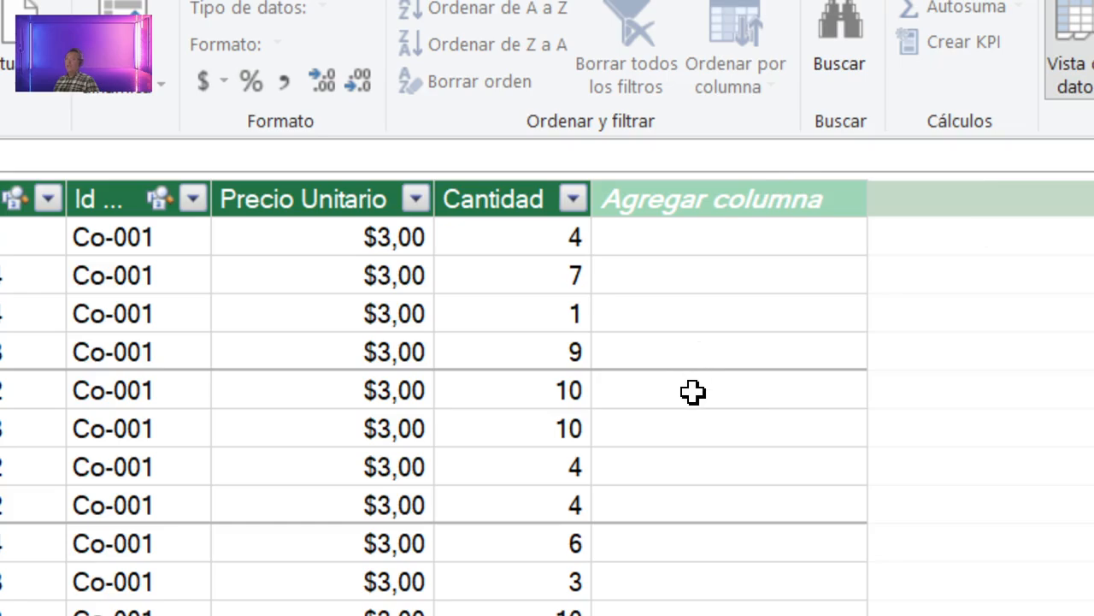
Step: Add a calculated column named Venta Total to VENTAS that multiplies VENTAS[Precio Unitario] by VENTAS[Cantidad]
{"action": "left_click", "coordinate": [680, 184]}
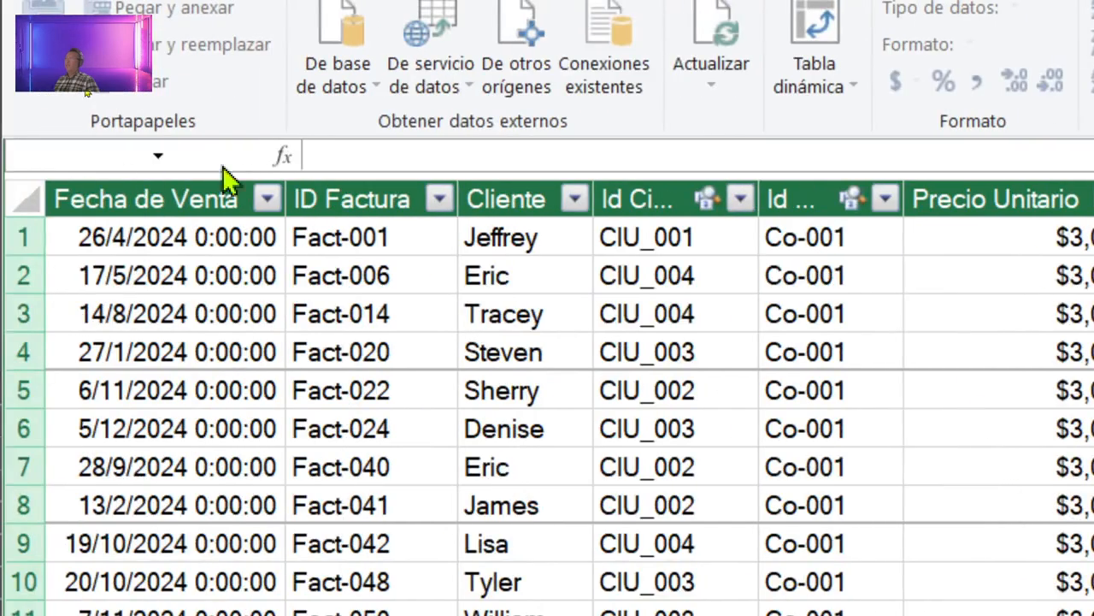
{"action": "left_click", "coordinate": [328, 151]}
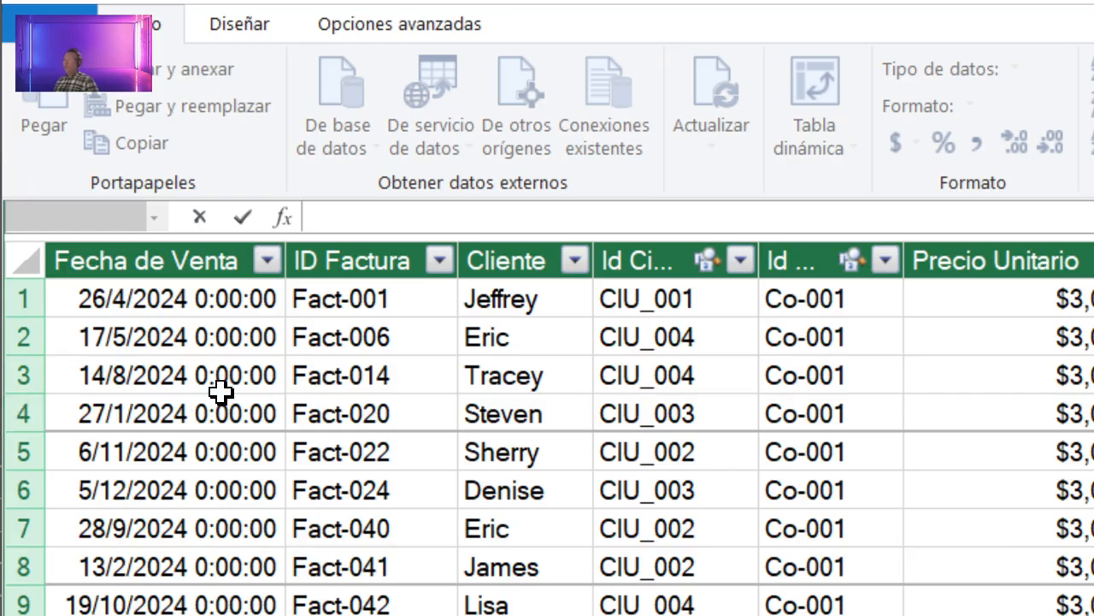
{"action": "type", "text": "Ve"}
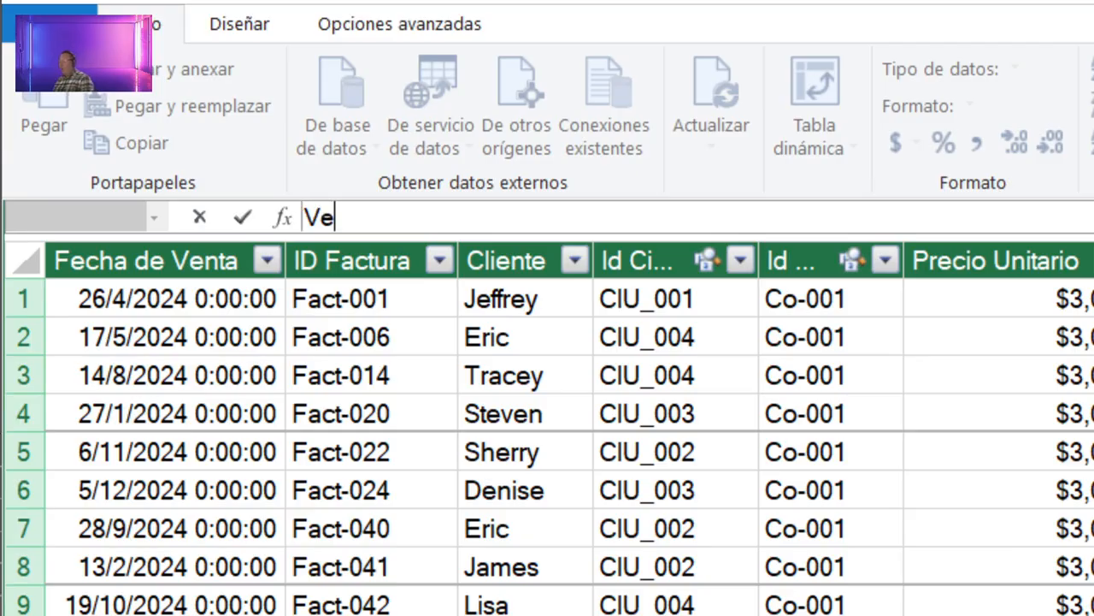
{"action": "type", "text": "nta "}
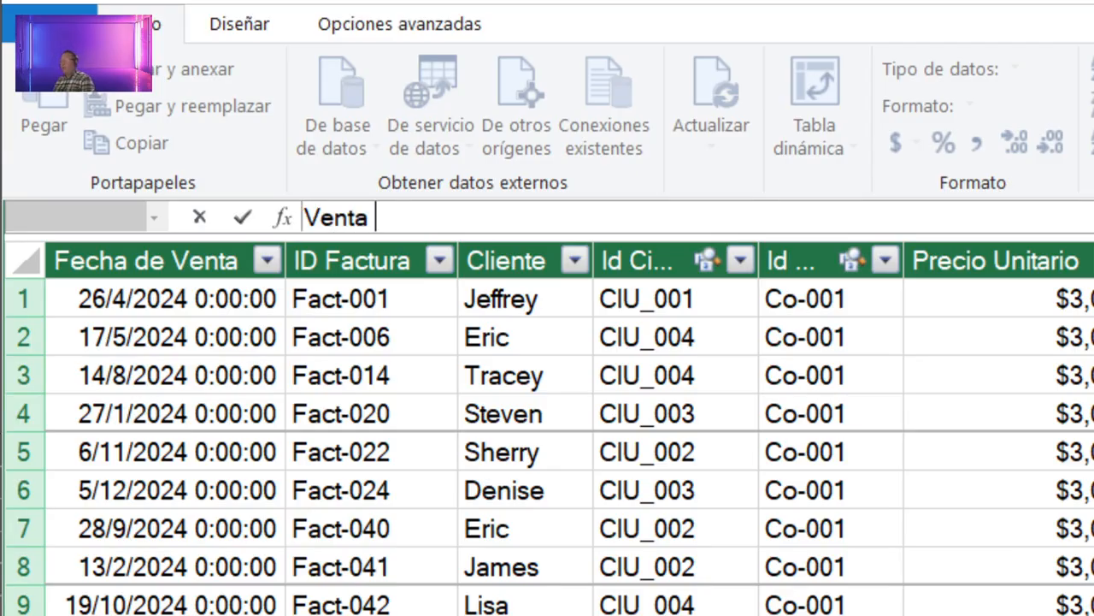
{"action": "type", "text": "Tota"}
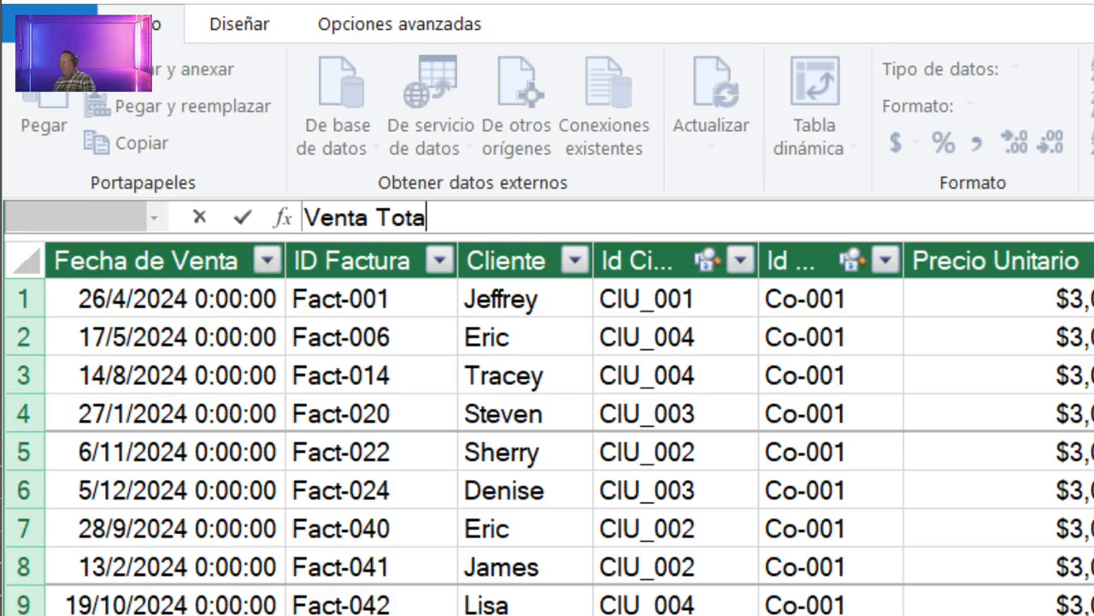
{"action": "type", "text": "l:="}
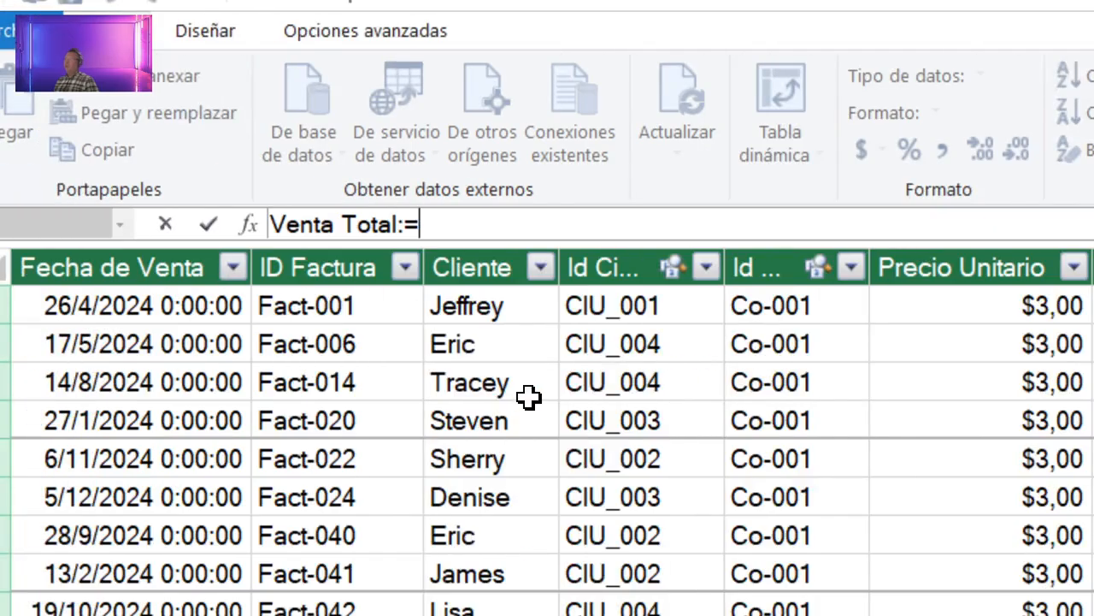
{"action": "type", "text": "v"}
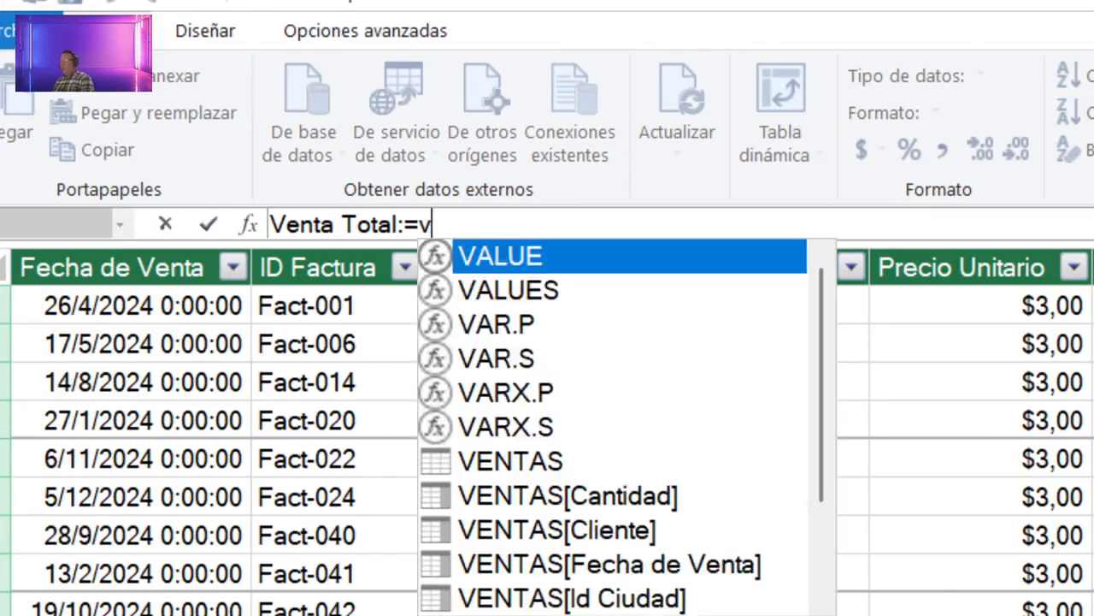
{"action": "type", "text": "entas"}
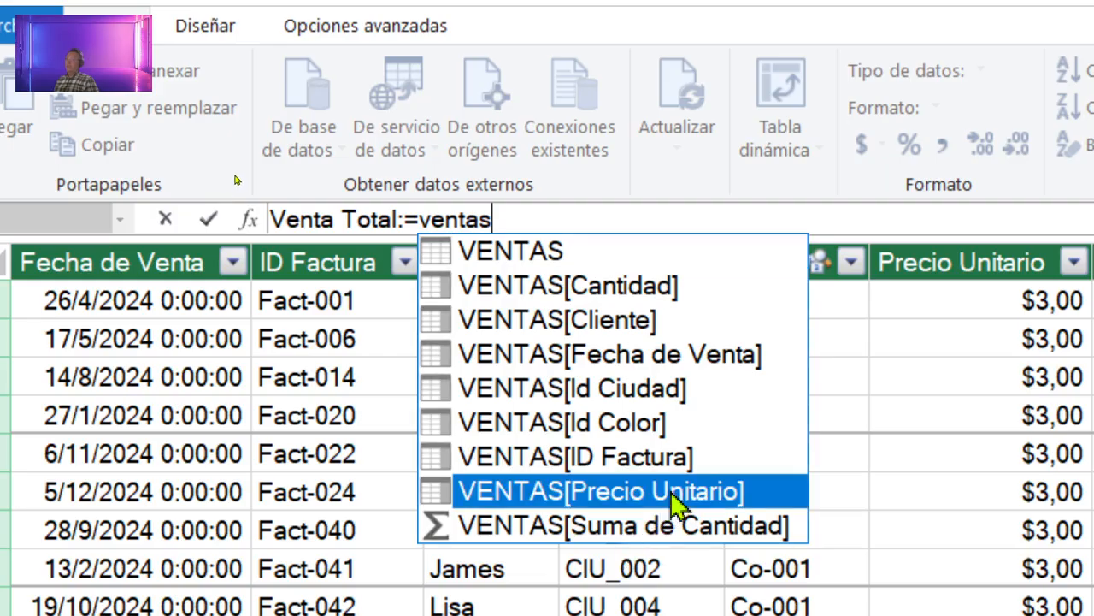
{"action": "double_click", "coordinate": [675, 494]}
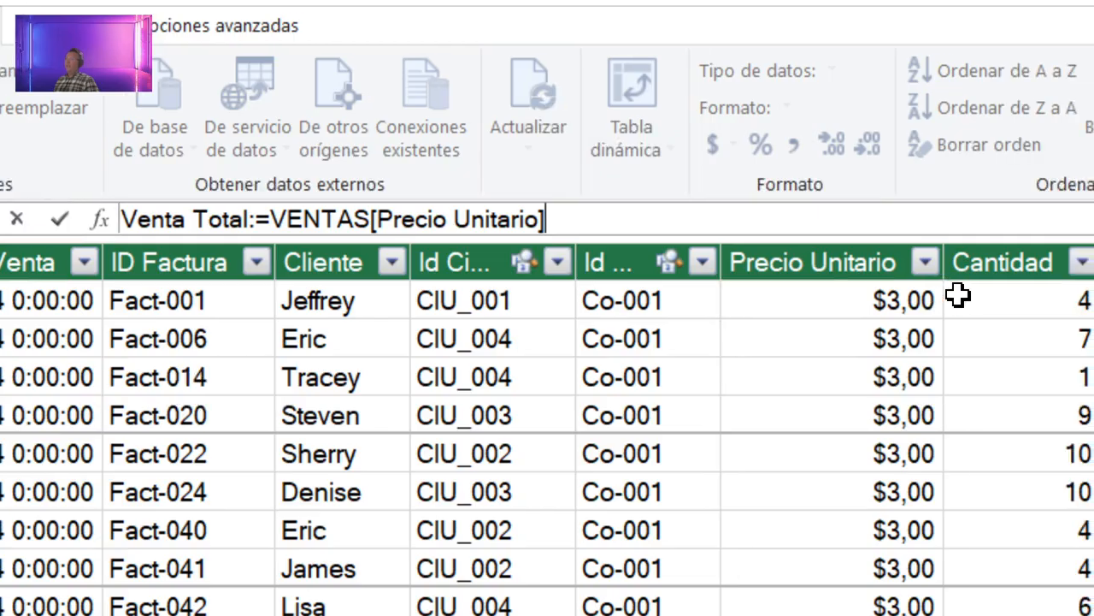
{"action": "type", "text": "*ventas"}
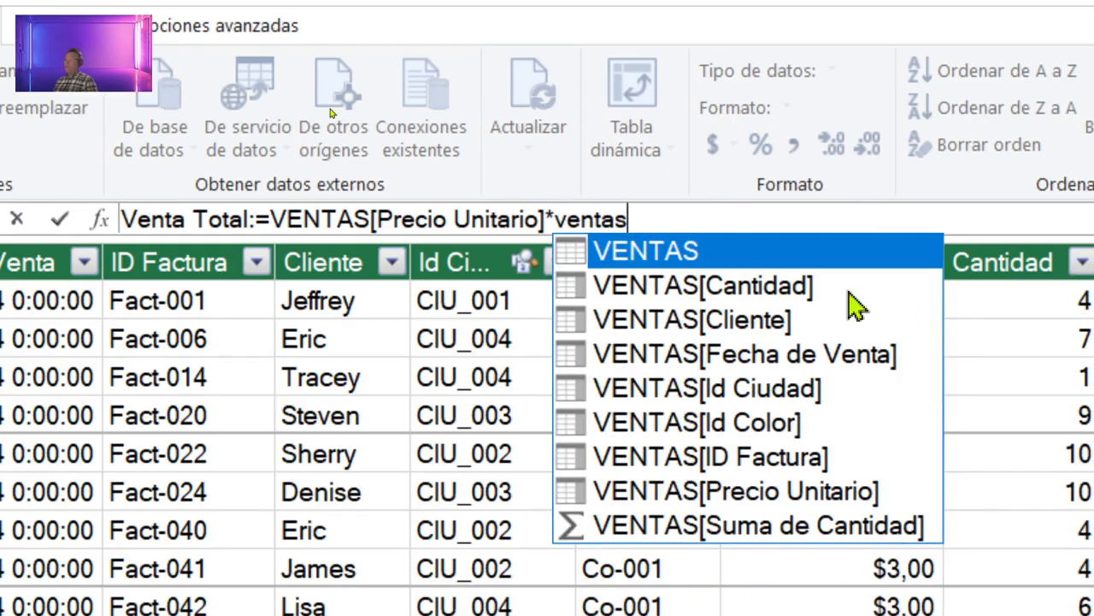
{"action": "double_click", "coordinate": [757, 291]}
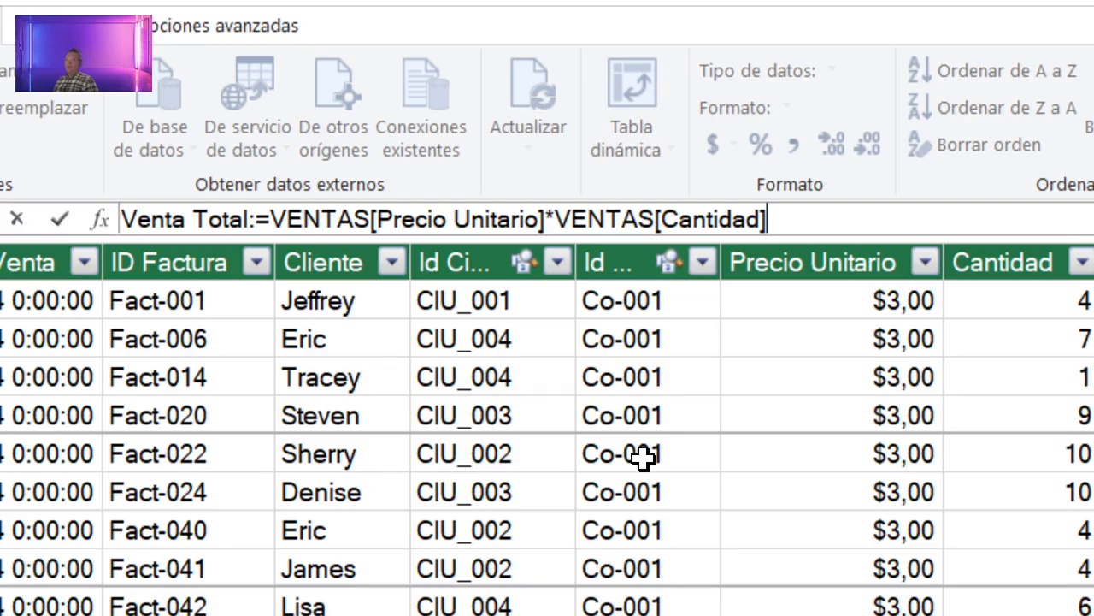
{"action": "key", "text": "Return"}
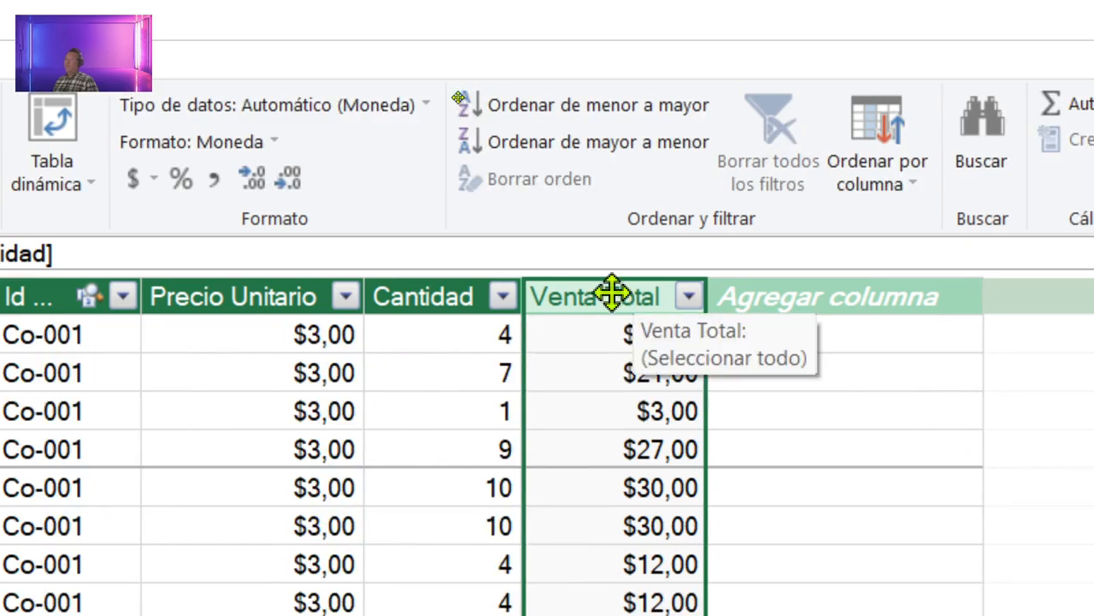
Step: Delete the Venta Total calculated column from the VENTAS table
{"action": "right_click", "coordinate": [575, 299]}
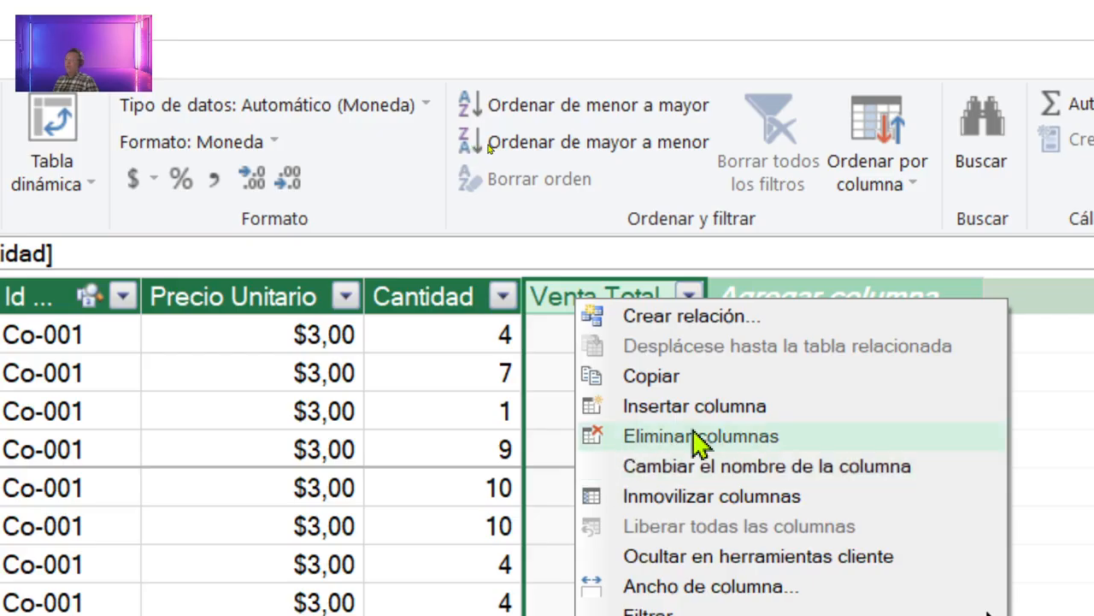
{"action": "key", "text": "Escape"}
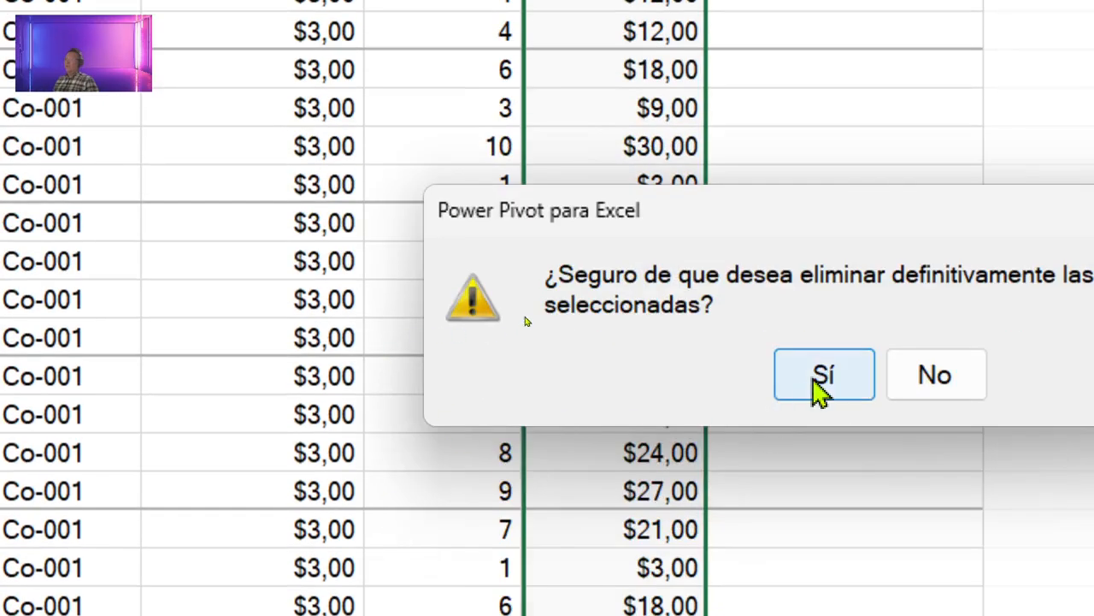
{"action": "left_click", "coordinate": [815, 380]}
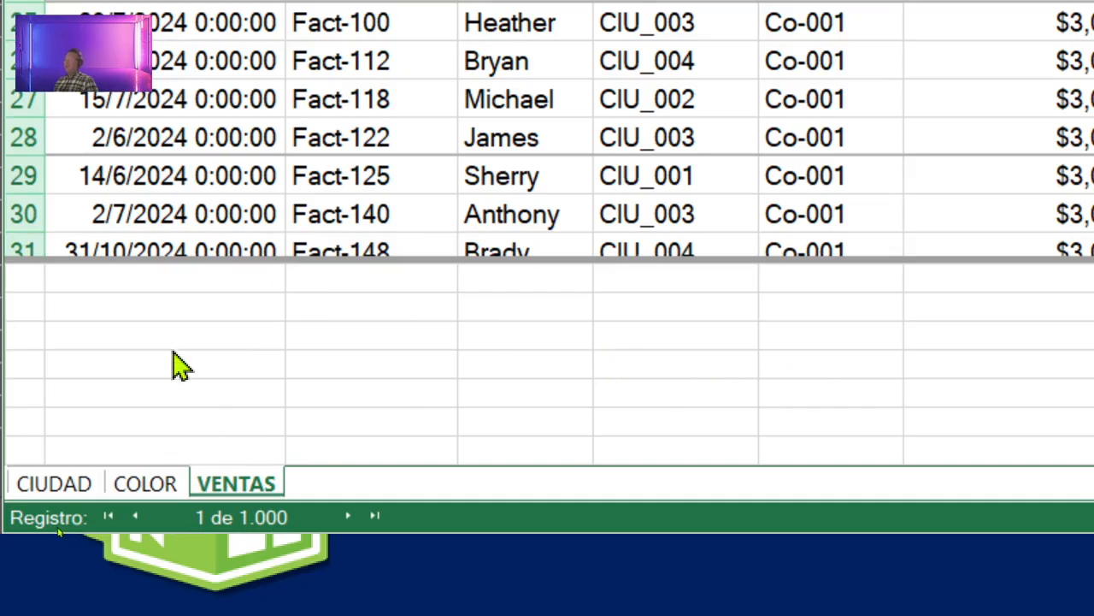
Step: Start a measure named Venta Total in the calculation area of the VENTAS table, using the SUMX function
{"action": "left_click", "coordinate": [152, 315]}
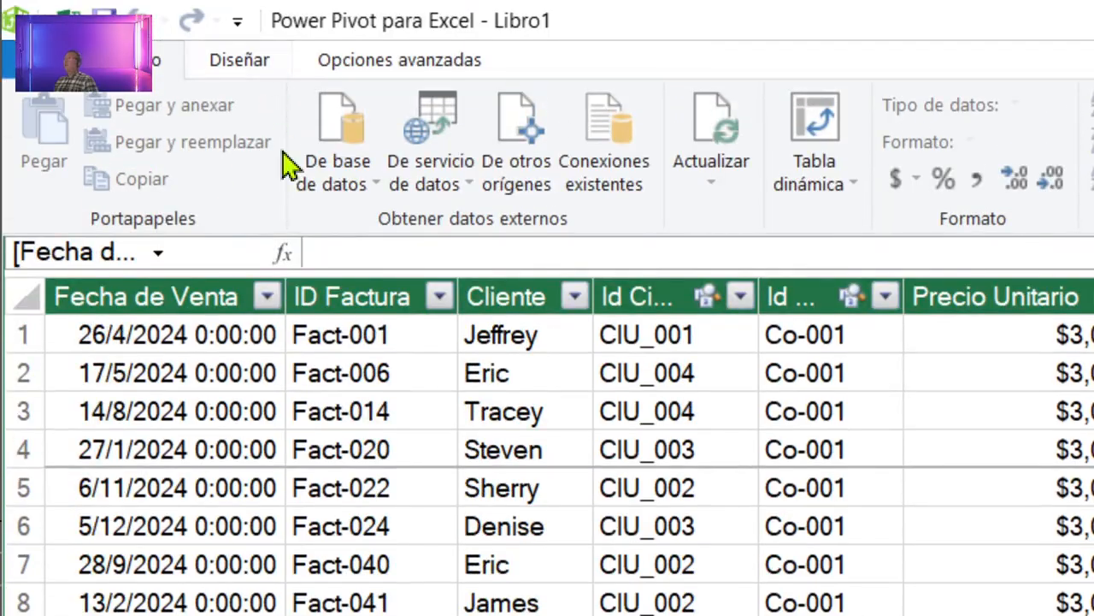
{"action": "left_click", "coordinate": [324, 245]}
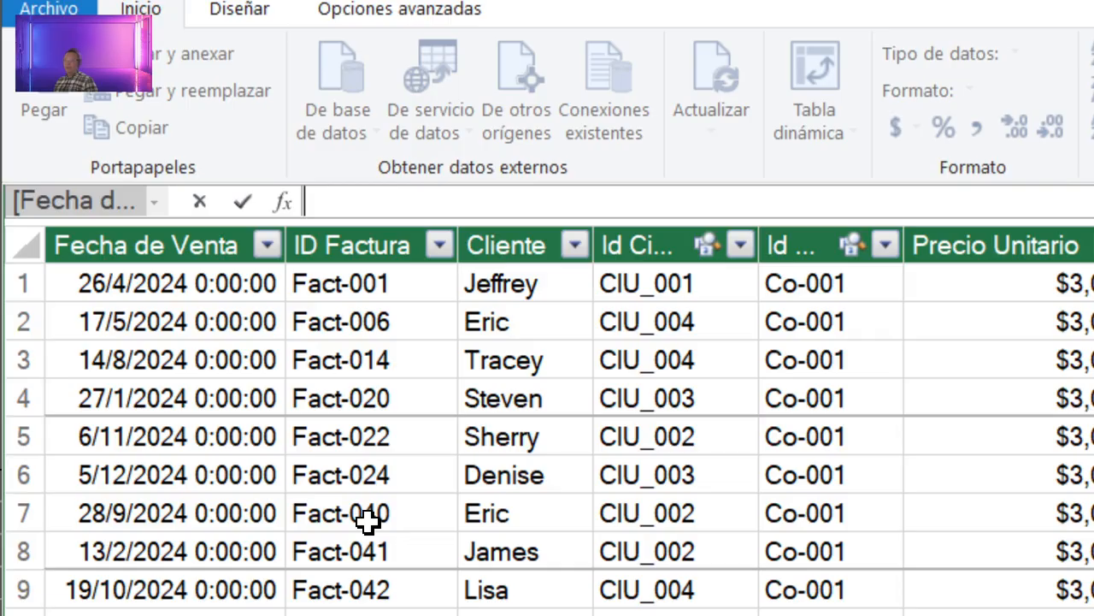
{"action": "type", "text": "Ve"}
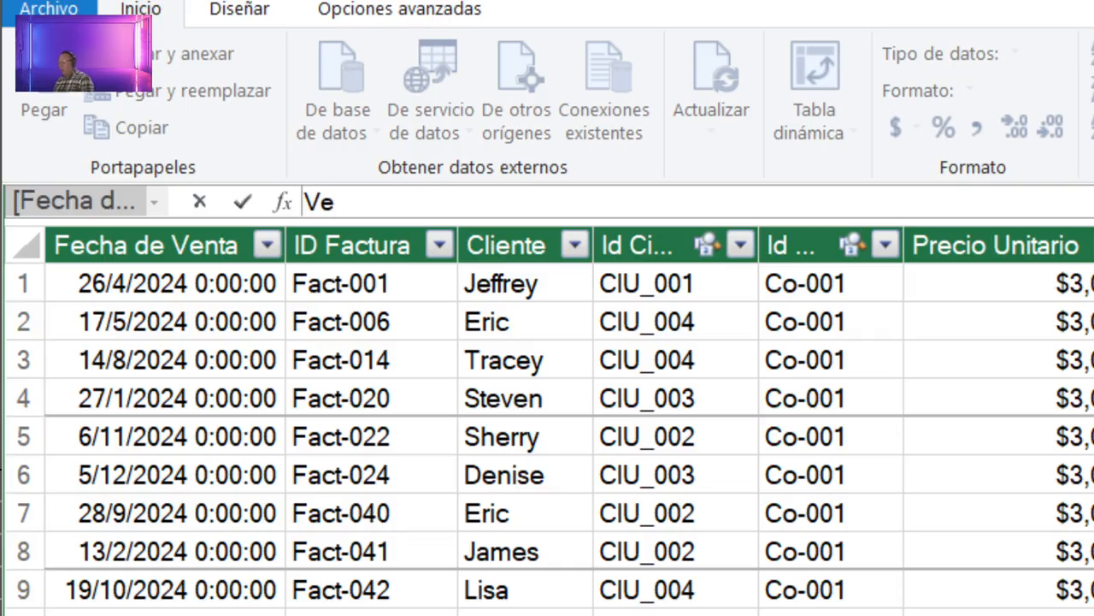
{"action": "type", "text": "nta T"}
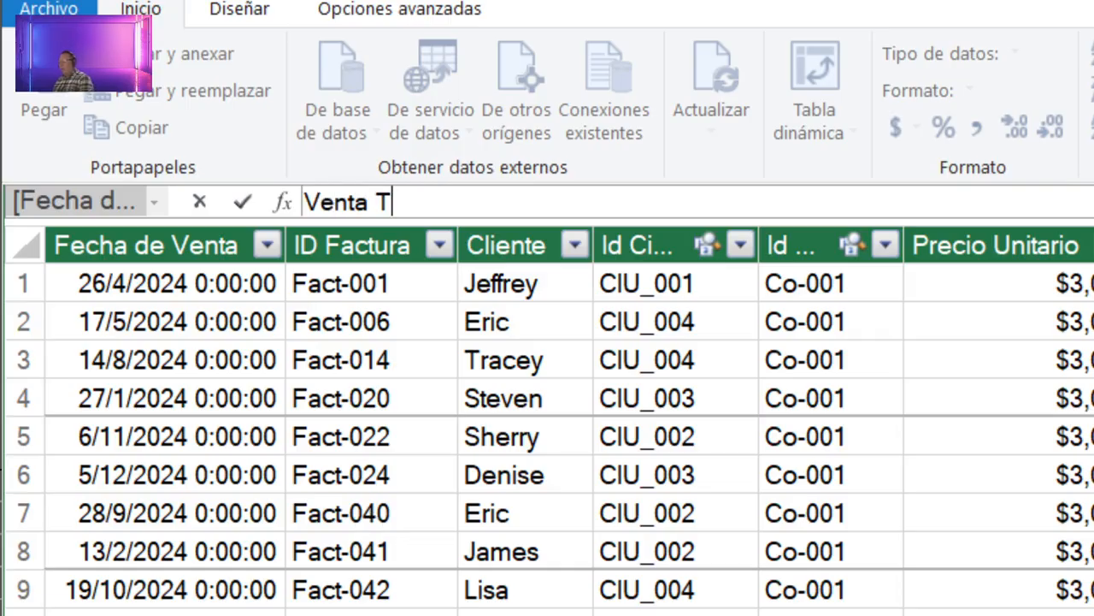
{"action": "type", "text": "otal"}
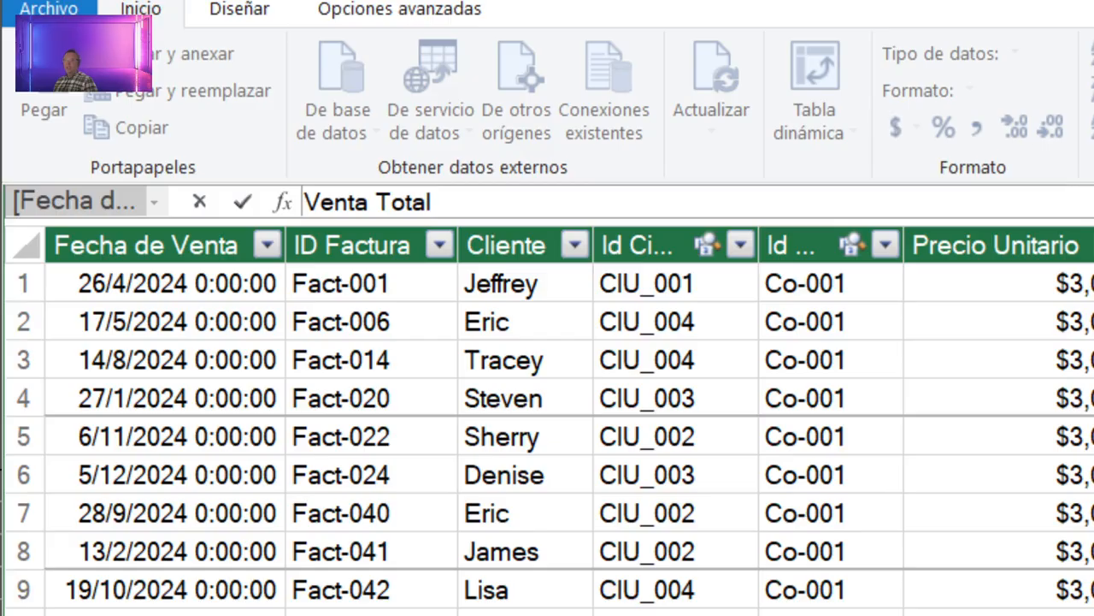
{"action": "type", "text": ":="}
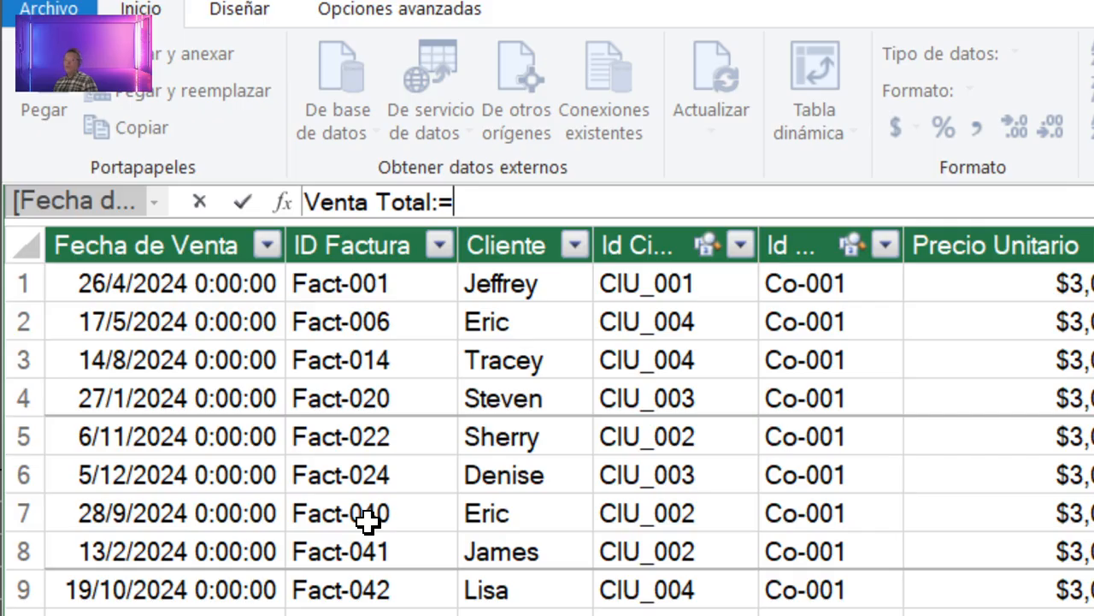
{"action": "type", "text": "sum"}
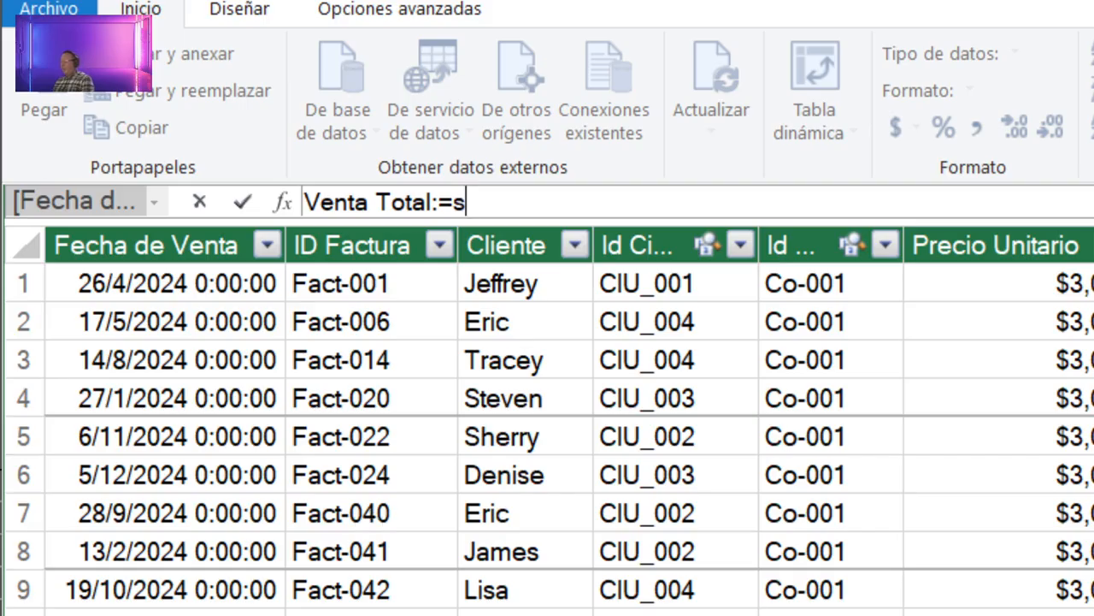
{"action": "type", "text": "x"}
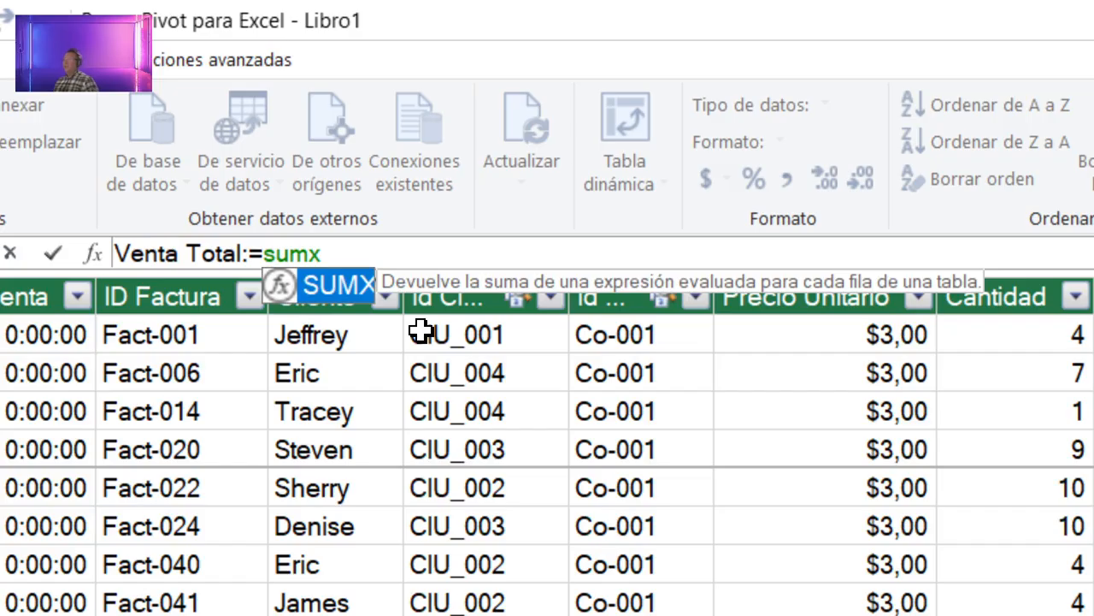
{"action": "left_click", "coordinate": [360, 254]}
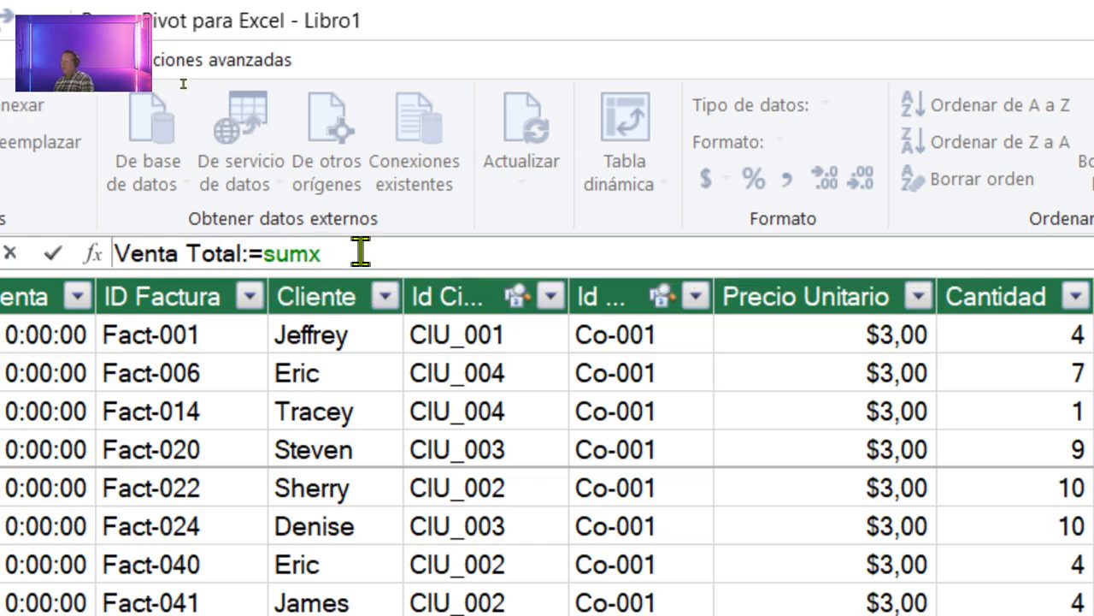
{"action": "type", "text": "("}
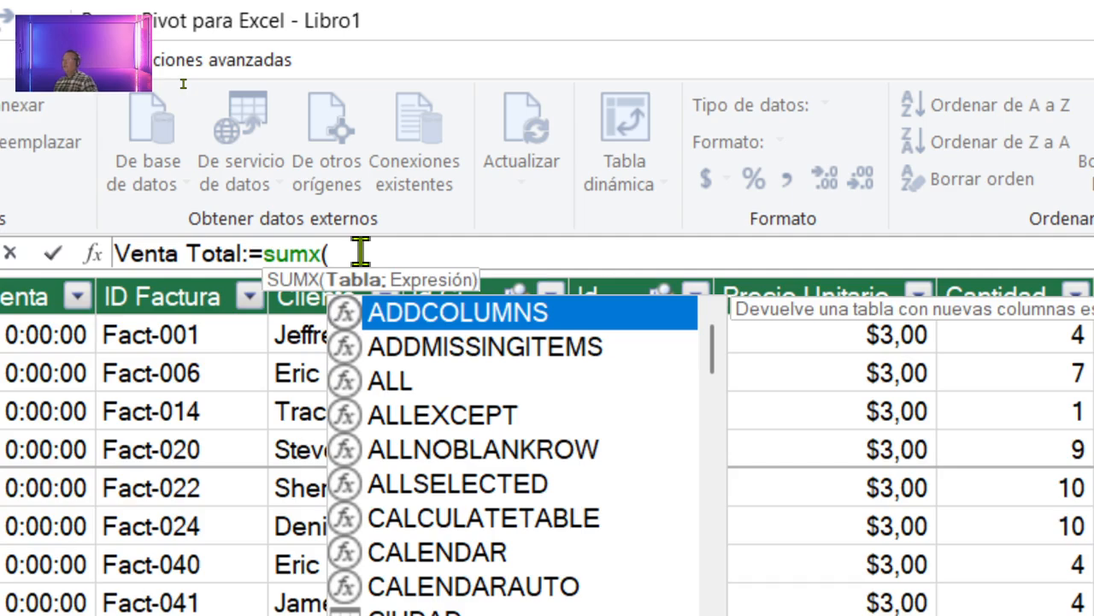
{"action": "key", "text": "Escape"}
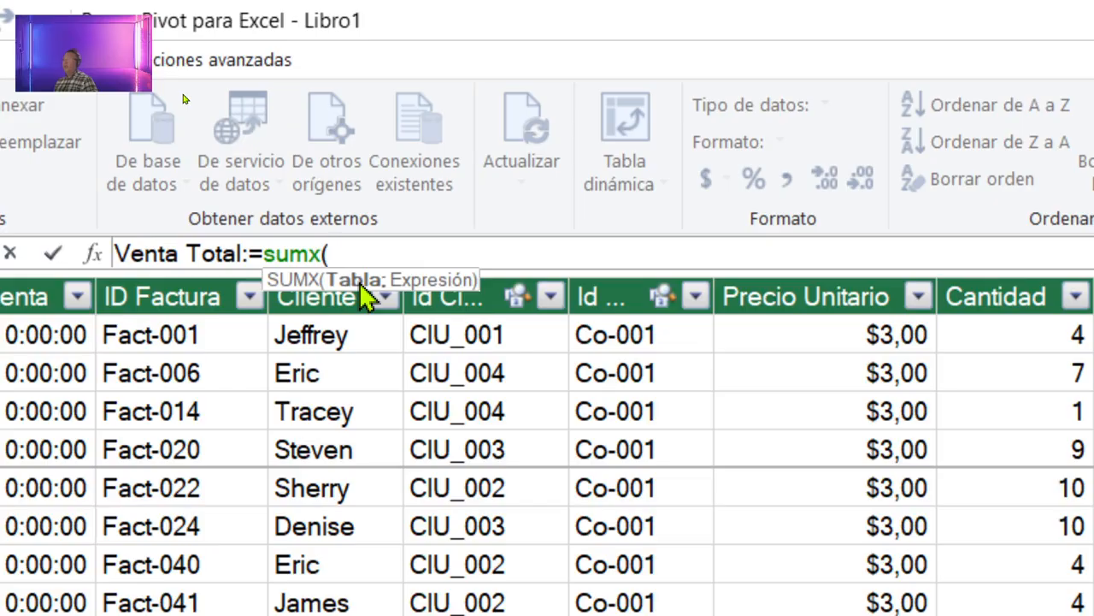
Step: Complete the SUMX formula with the table ventas and the expression VENTAS[Cantidad]*VENTAS[Precio Unitario]
{"action": "type", "text": "ventas"}
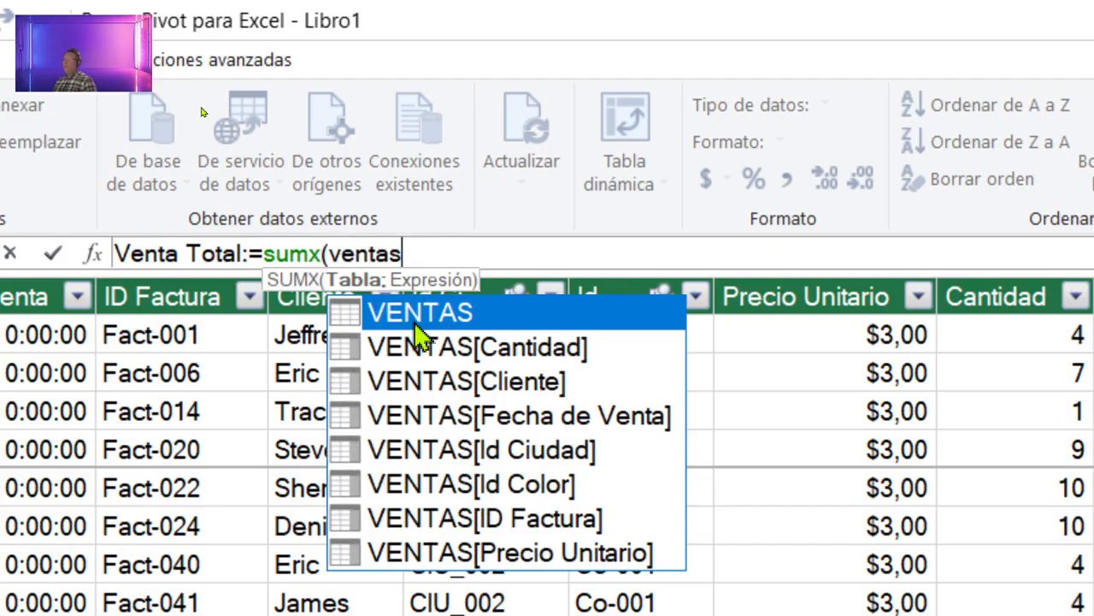
{"action": "type", "text": ";"}
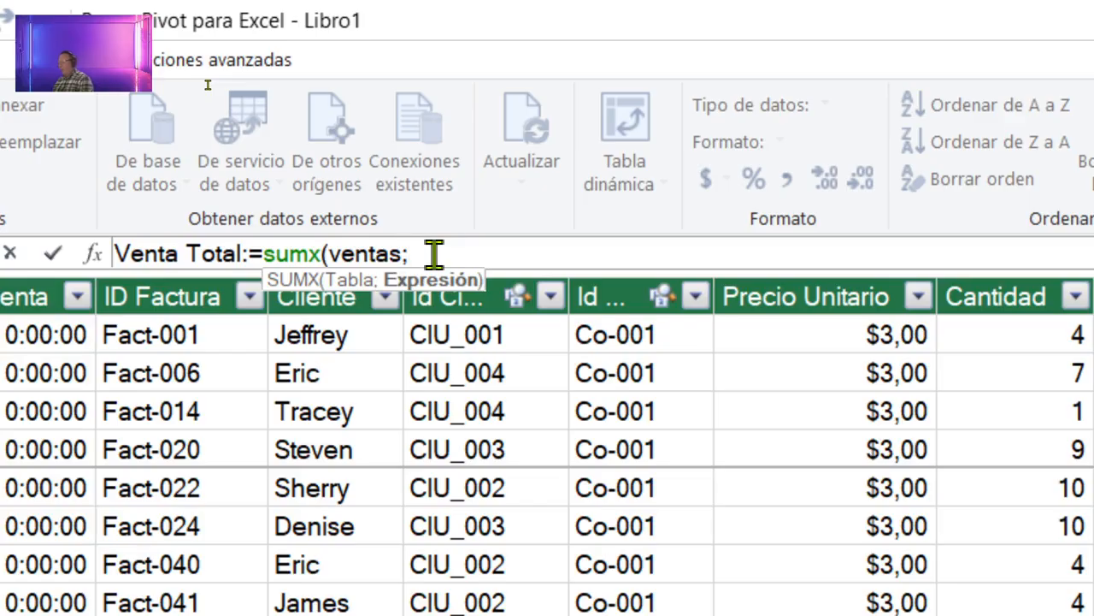
{"action": "type", "text": "ventas"}
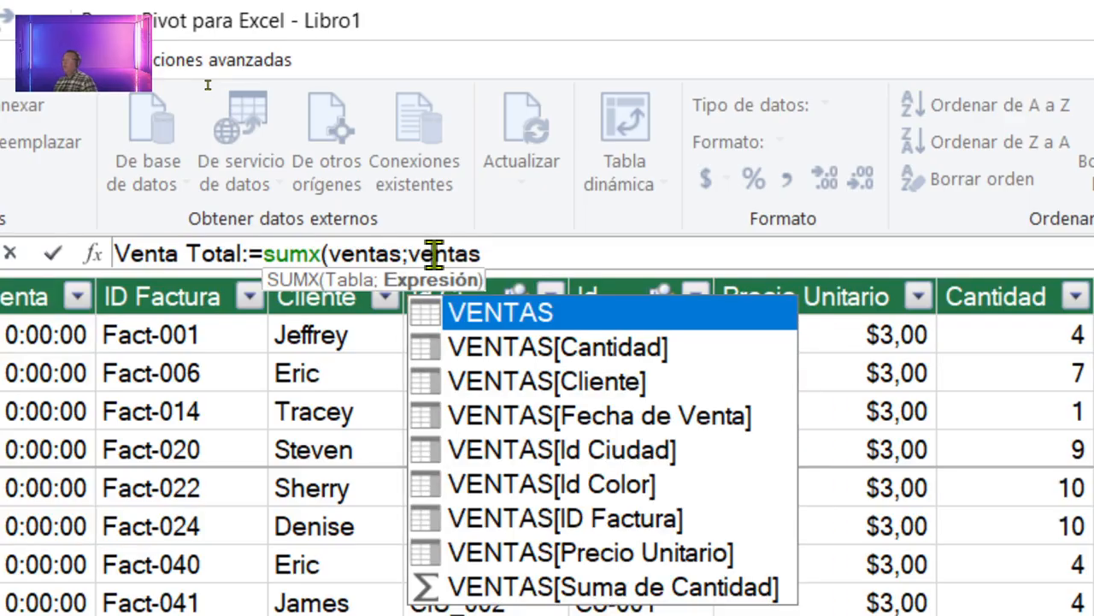
{"action": "double_click", "coordinate": [625, 354]}
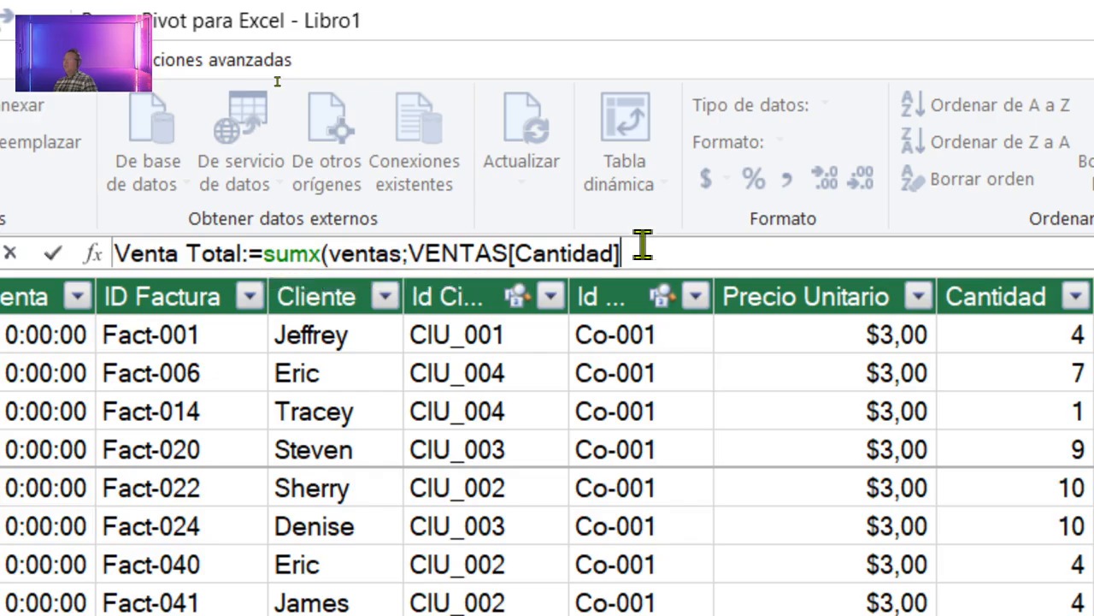
{"action": "type", "text": "*v"}
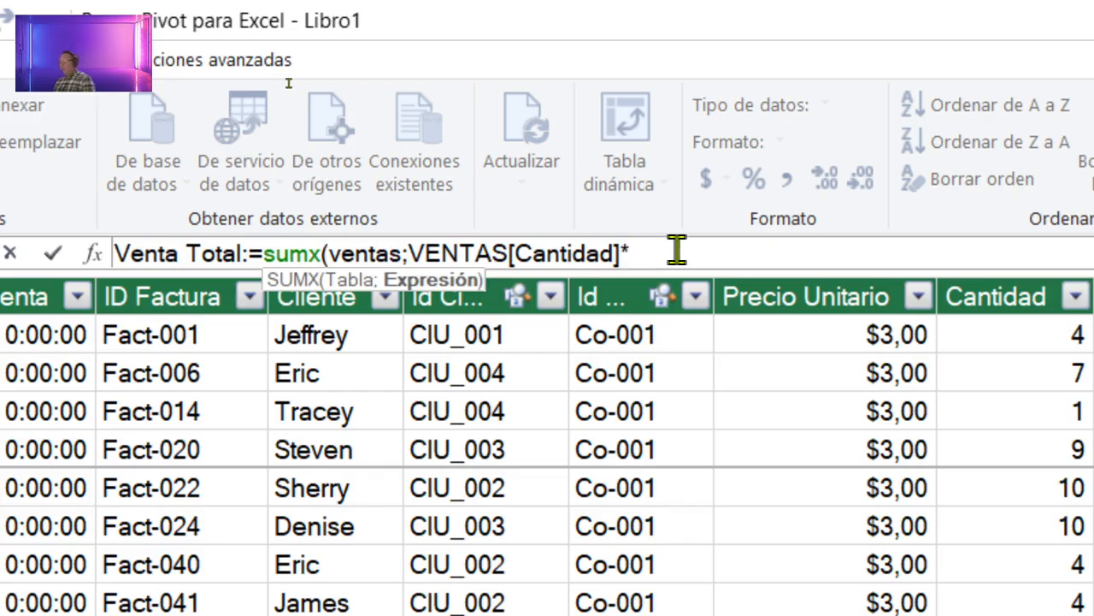
{"action": "type", "text": "entas"}
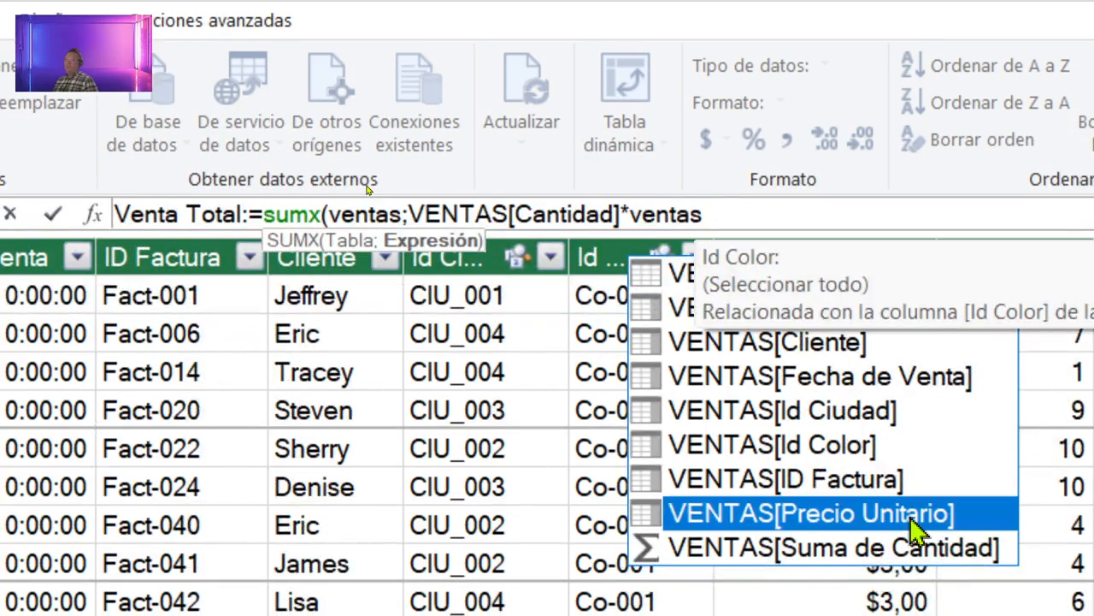
{"action": "double_click", "coordinate": [911, 515]}
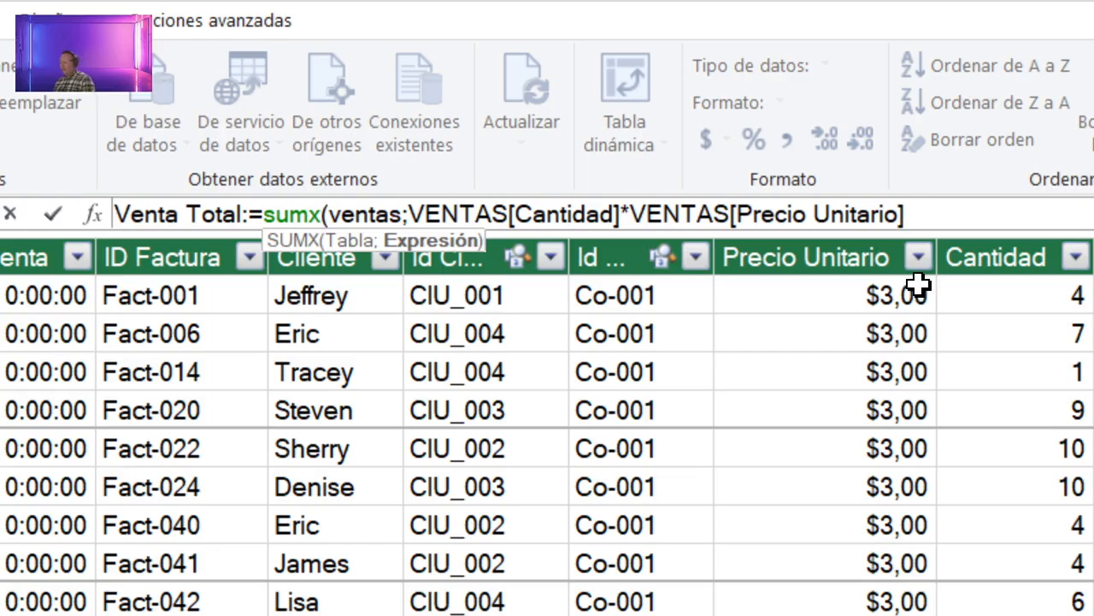
{"action": "type", "text": ")"}
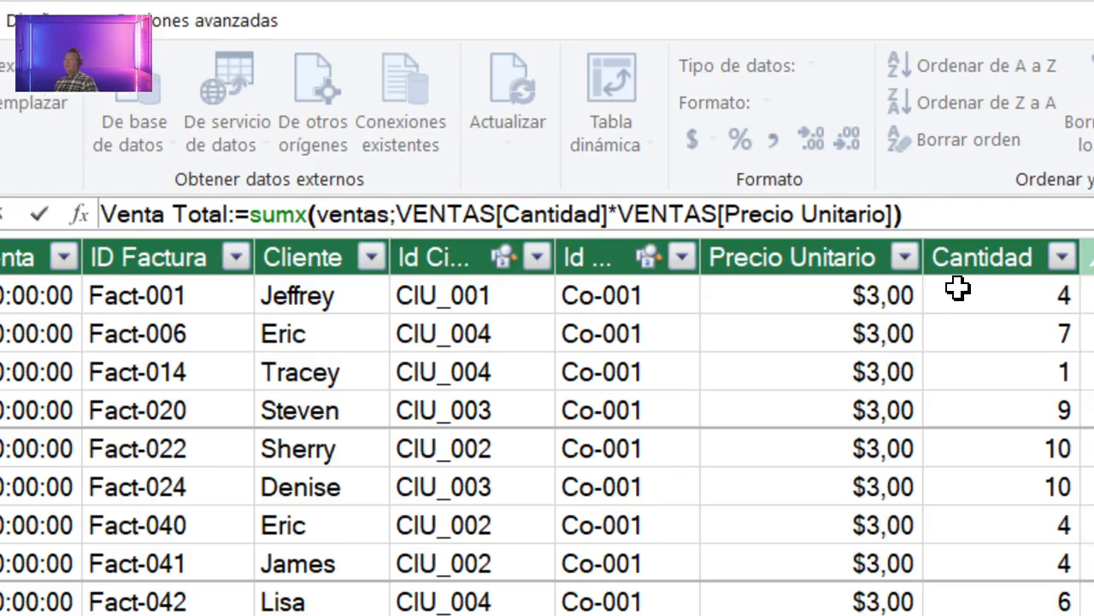
{"action": "key", "text": "Return"}
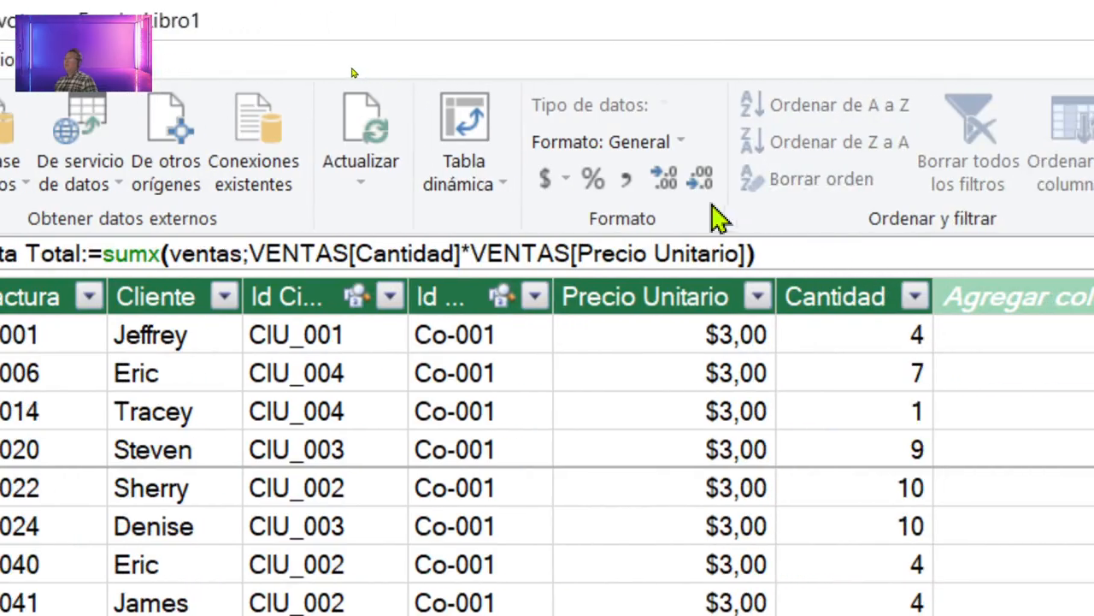
Step: Format the Venta Total measure as $ Español (Ecuador) currency and the Fecha de Venta column with the *14/3/2001 date format
{"action": "left_click", "coordinate": [566, 178]}
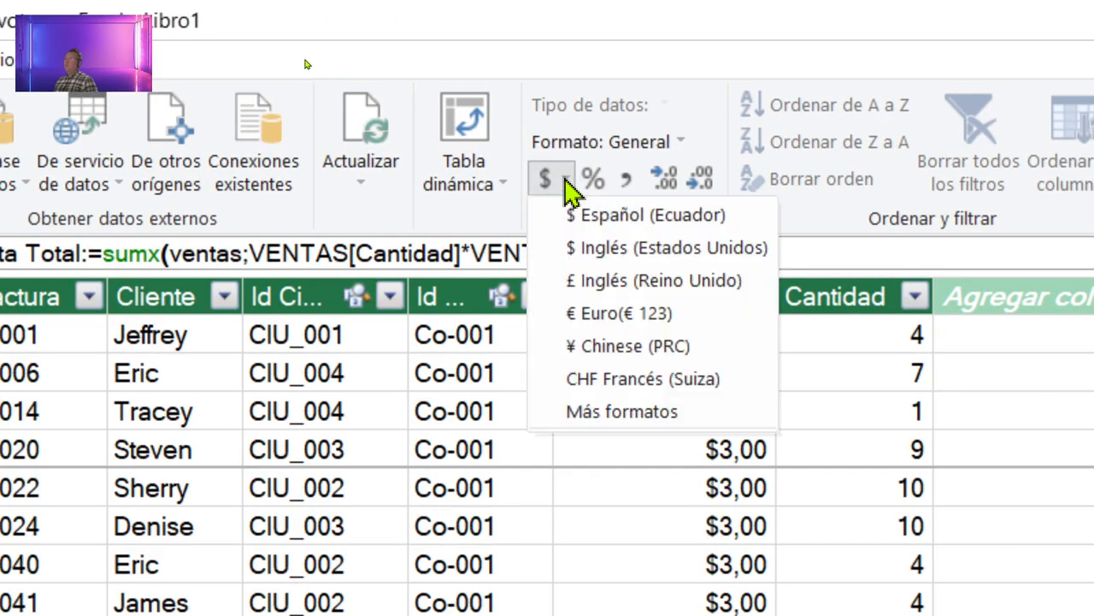
{"action": "left_click", "coordinate": [596, 218]}
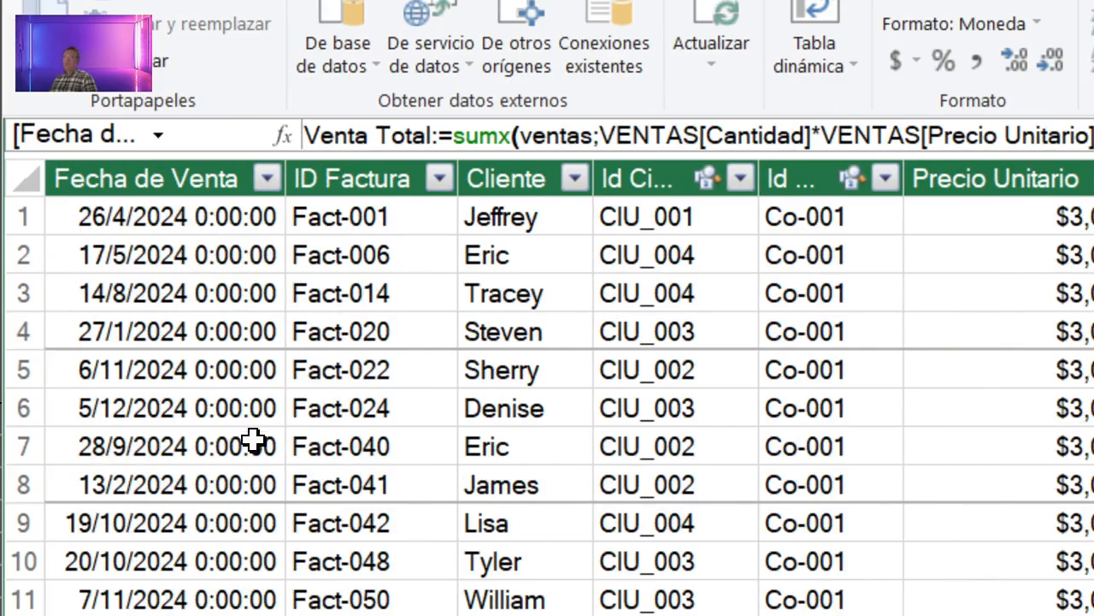
{"action": "left_click", "coordinate": [190, 174]}
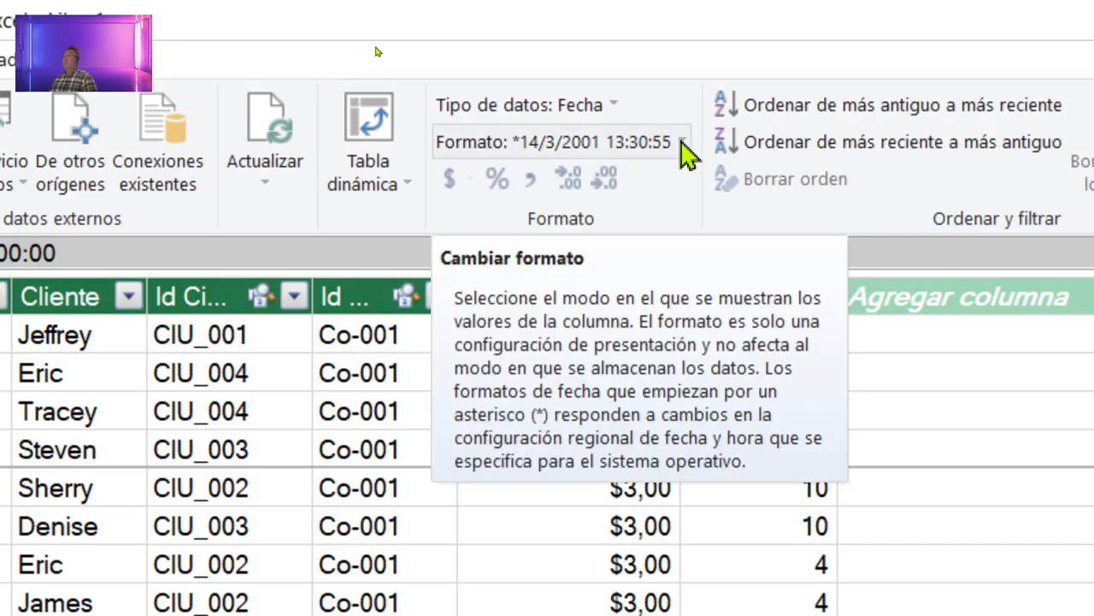
{"action": "left_click", "coordinate": [682, 142]}
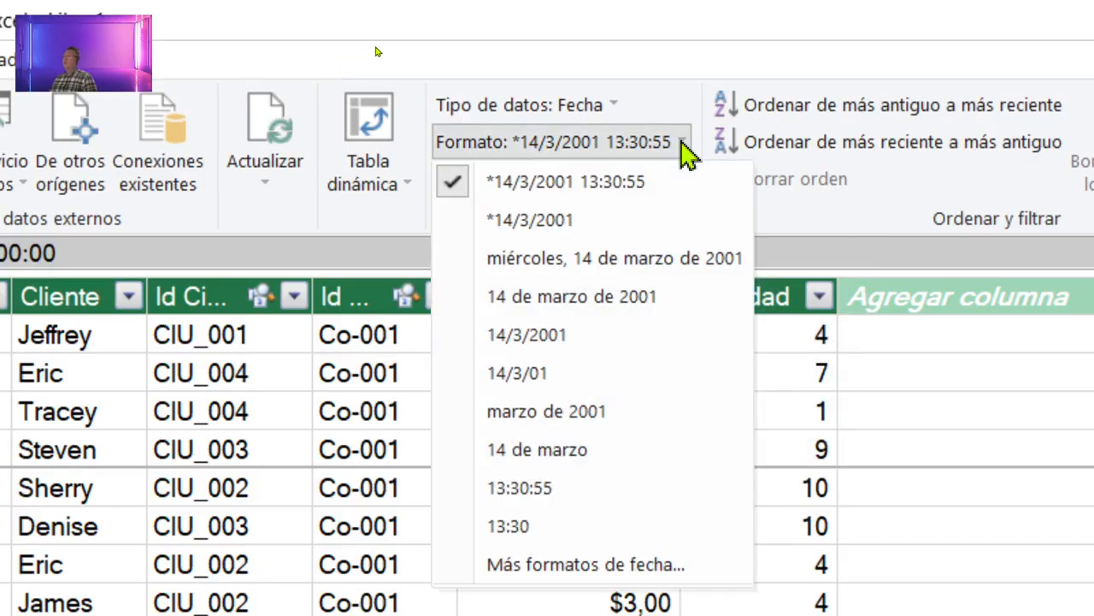
{"action": "left_click", "coordinate": [568, 220]}
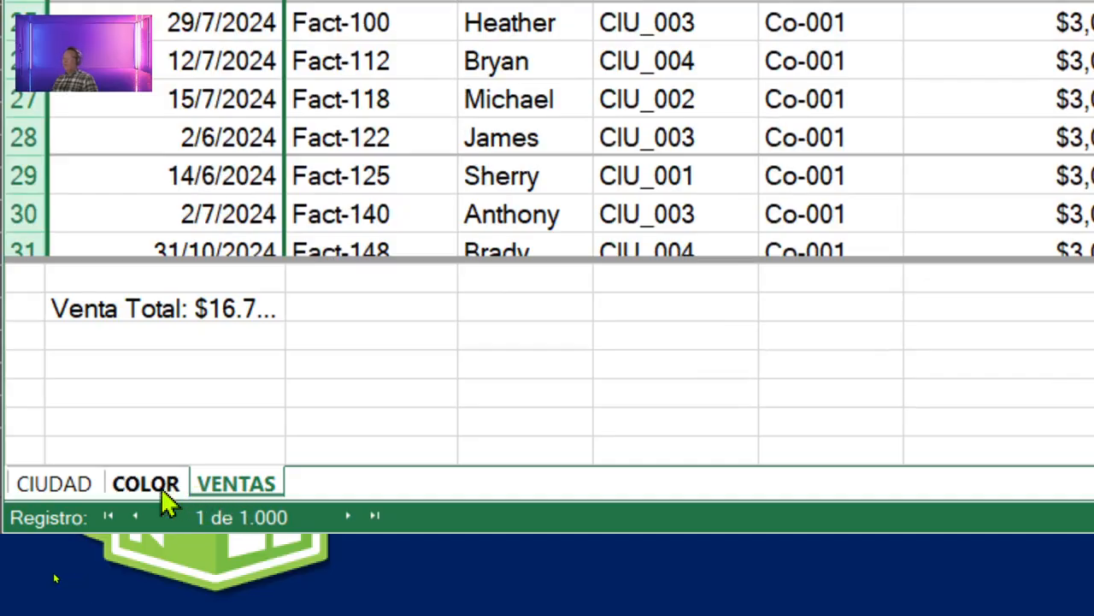
Step: Start a new calculated column named Descuento in the COLOR table
{"action": "left_click", "coordinate": [163, 497]}
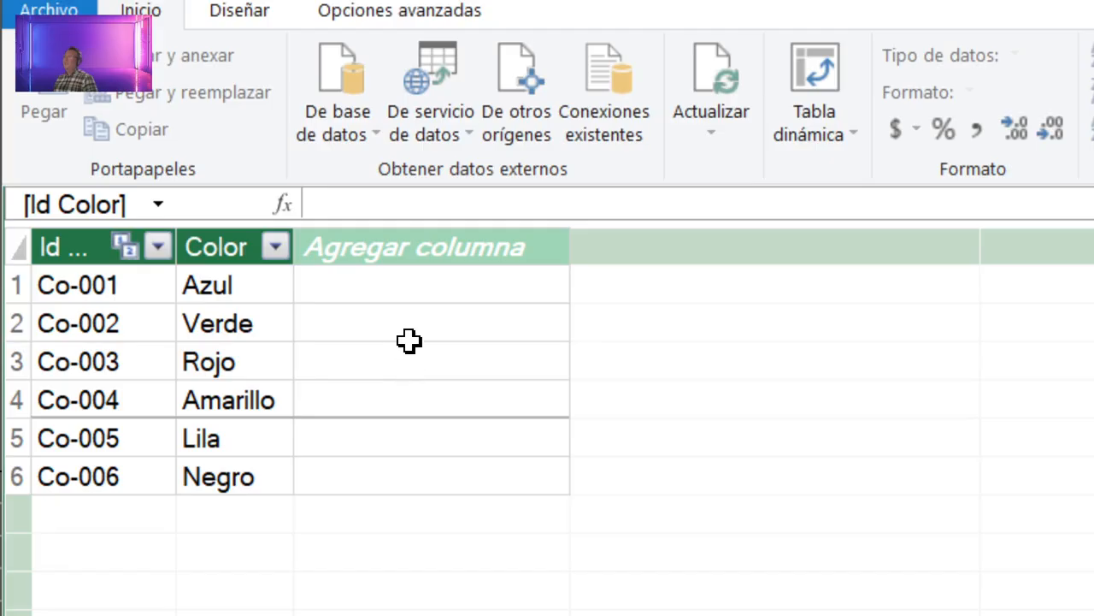
{"action": "left_click", "coordinate": [396, 243]}
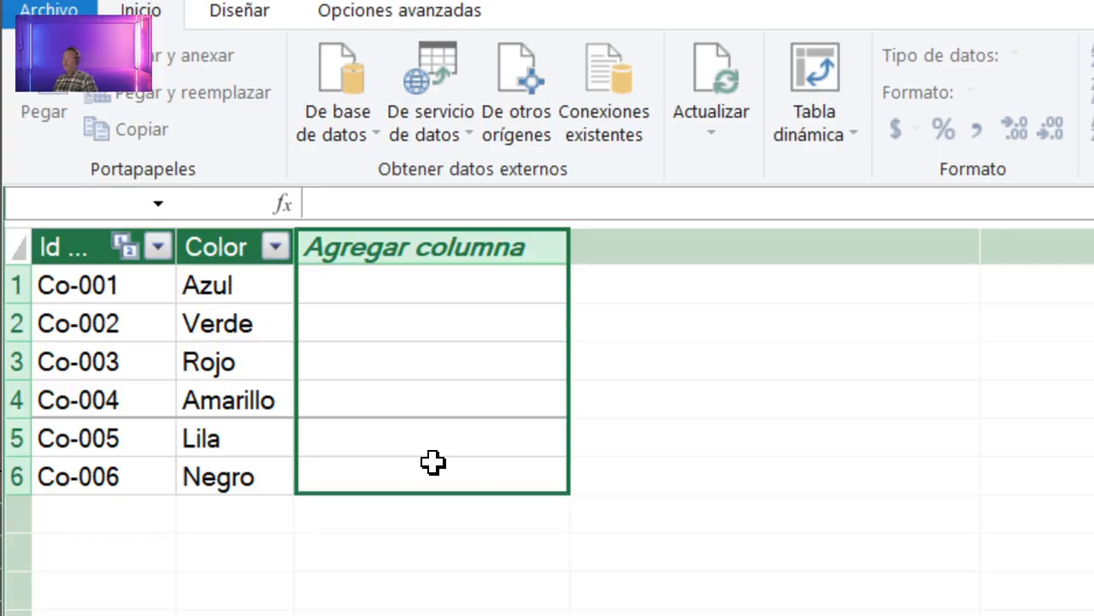
{"action": "left_click", "coordinate": [363, 203]}
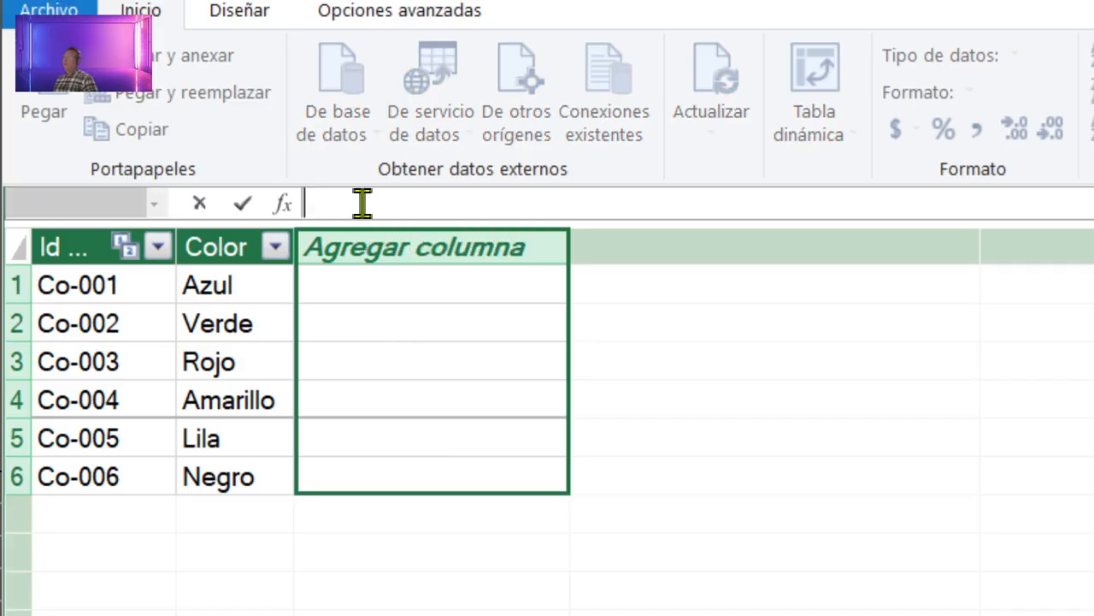
{"action": "type", "text": "Des"}
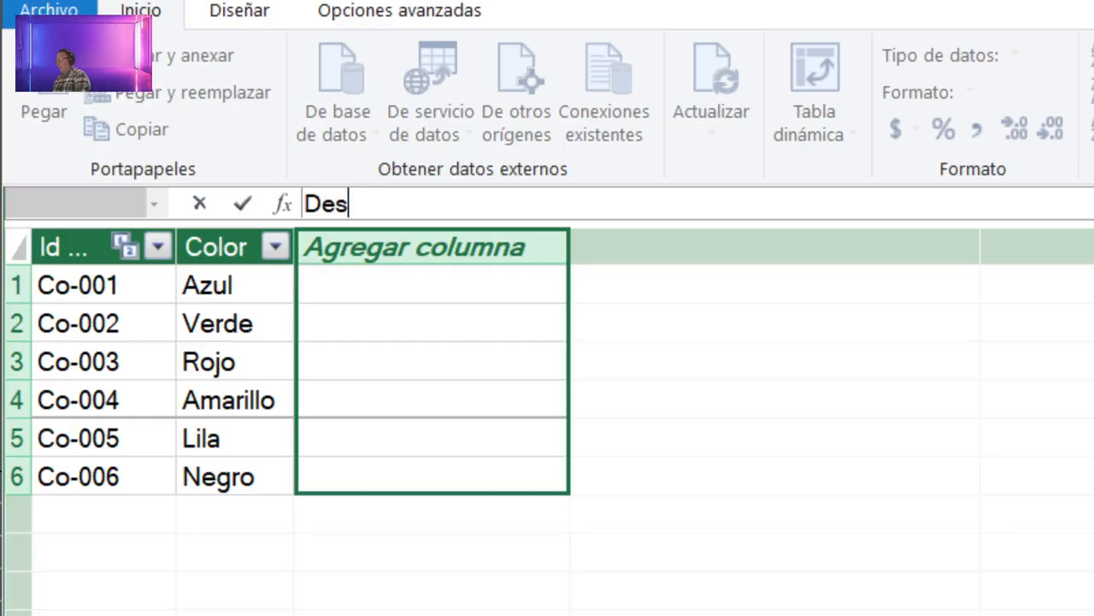
{"action": "type", "text": "cuent"}
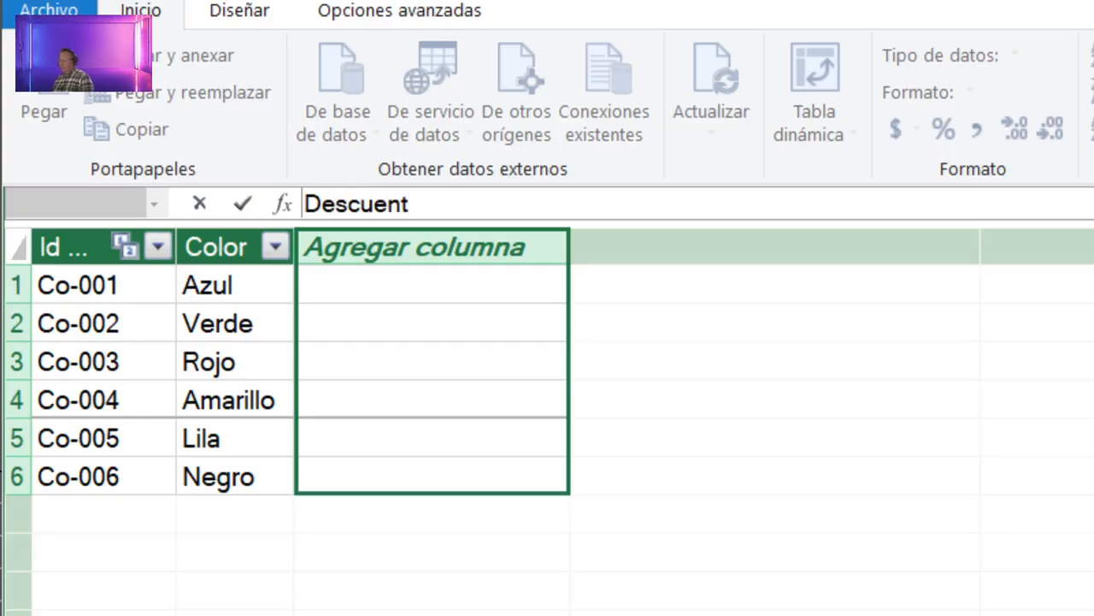
{"action": "type", "text": "o"}
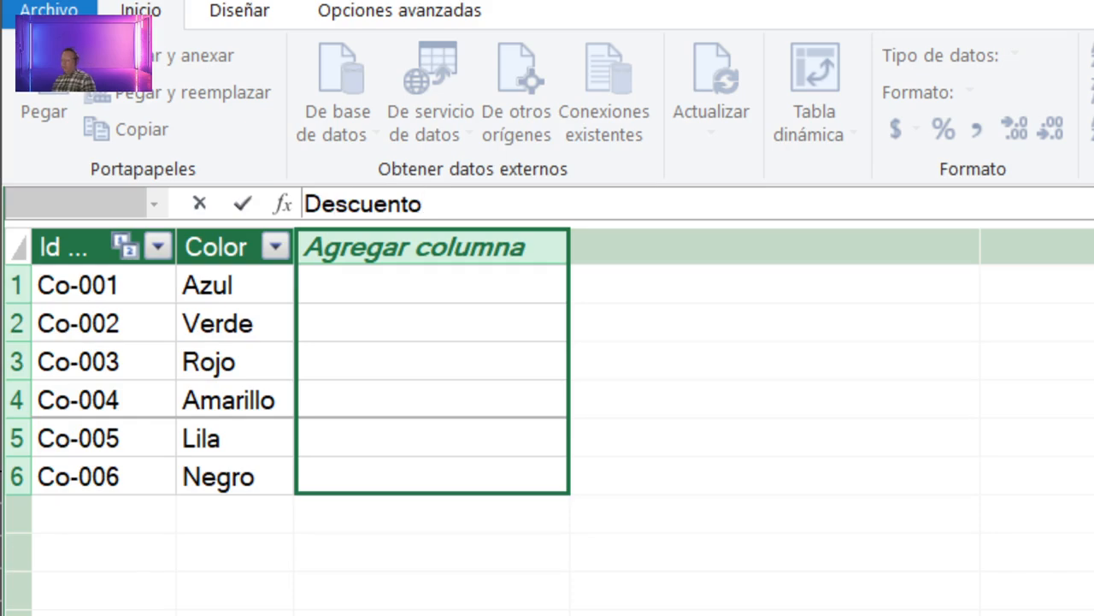
{"action": "type", "text": ":="}
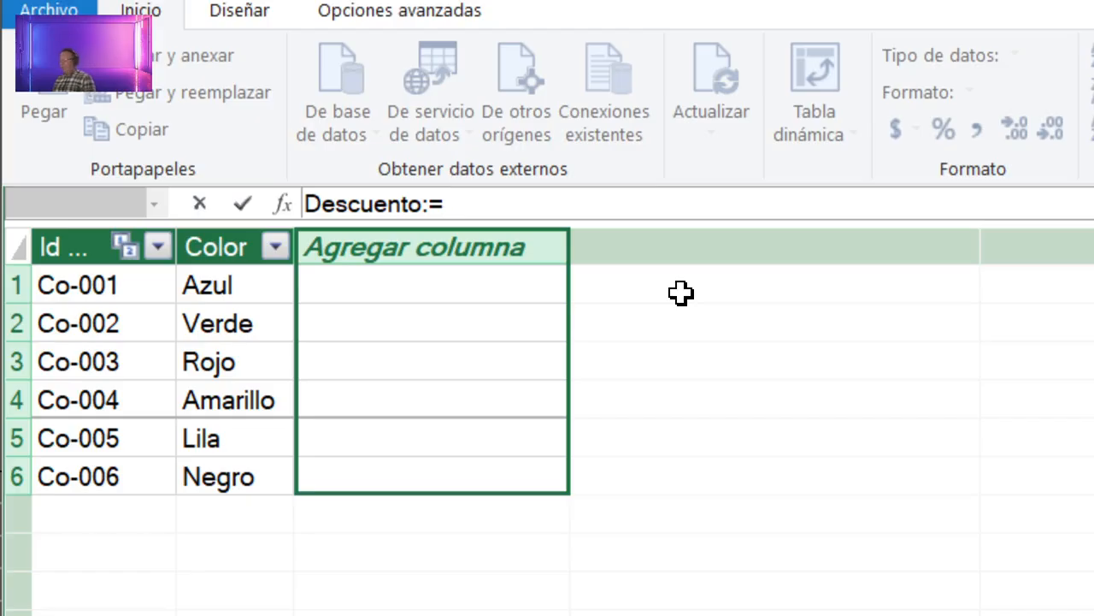
{"action": "type", "text": "si"}
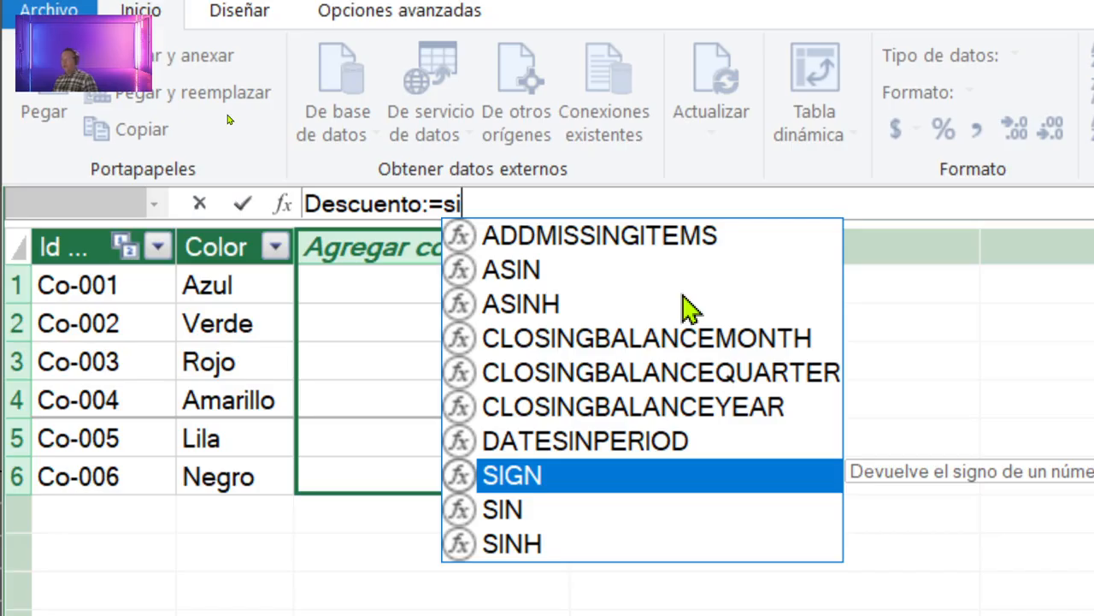
{"action": "key", "text": "BackSpace"}
{"action": "key", "text": "BackSpace"}
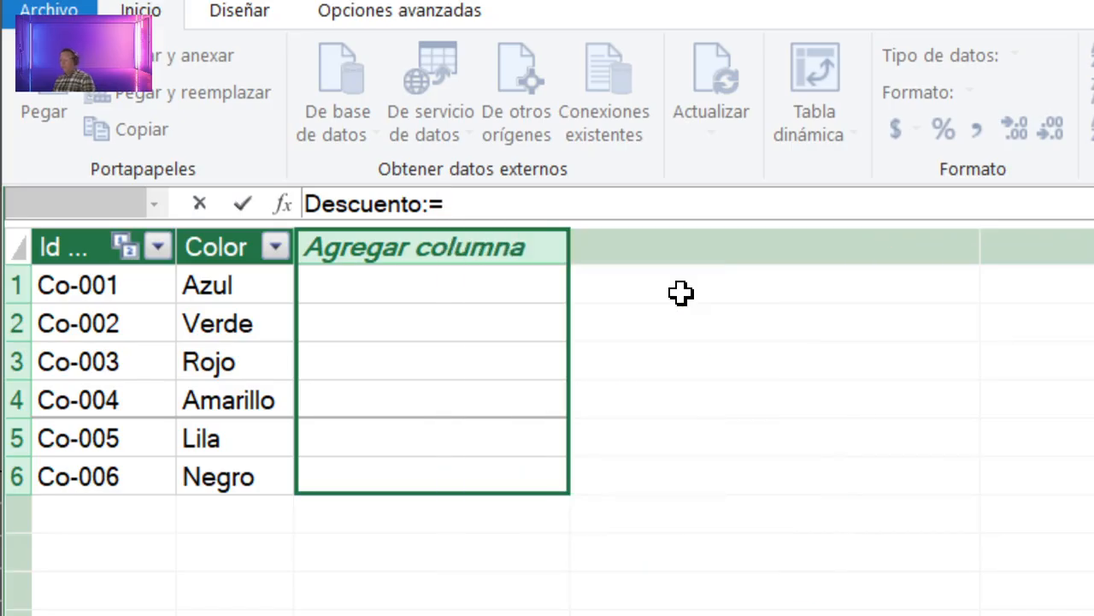
Step: Begin the Descuento formula with the IF function and the condition COLOR[Color]="Azul"
{"action": "type", "text": "if"}
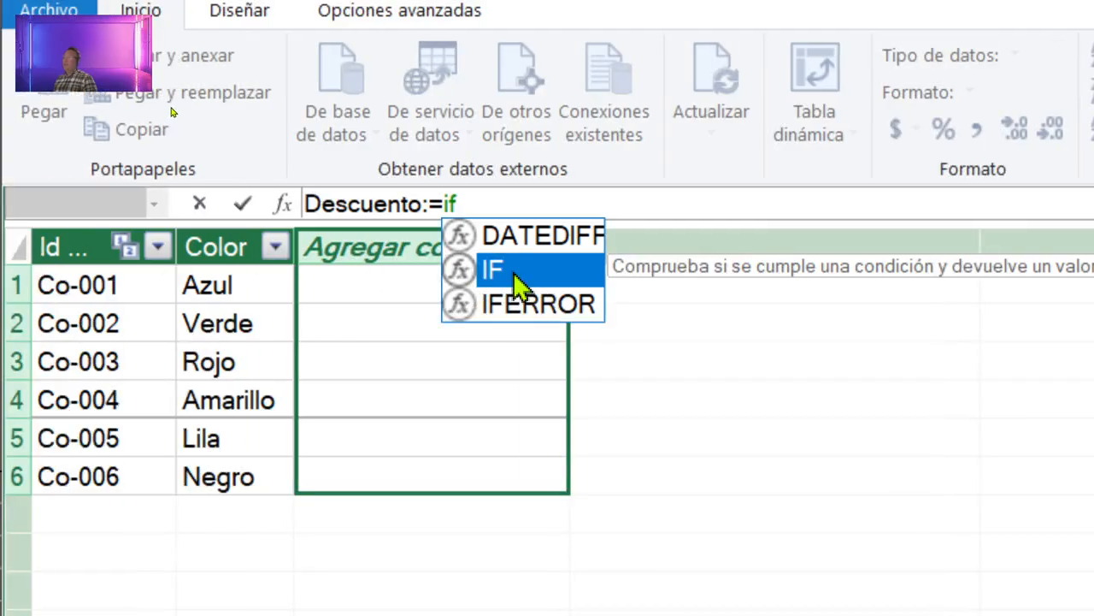
{"action": "double_click", "coordinate": [517, 274]}
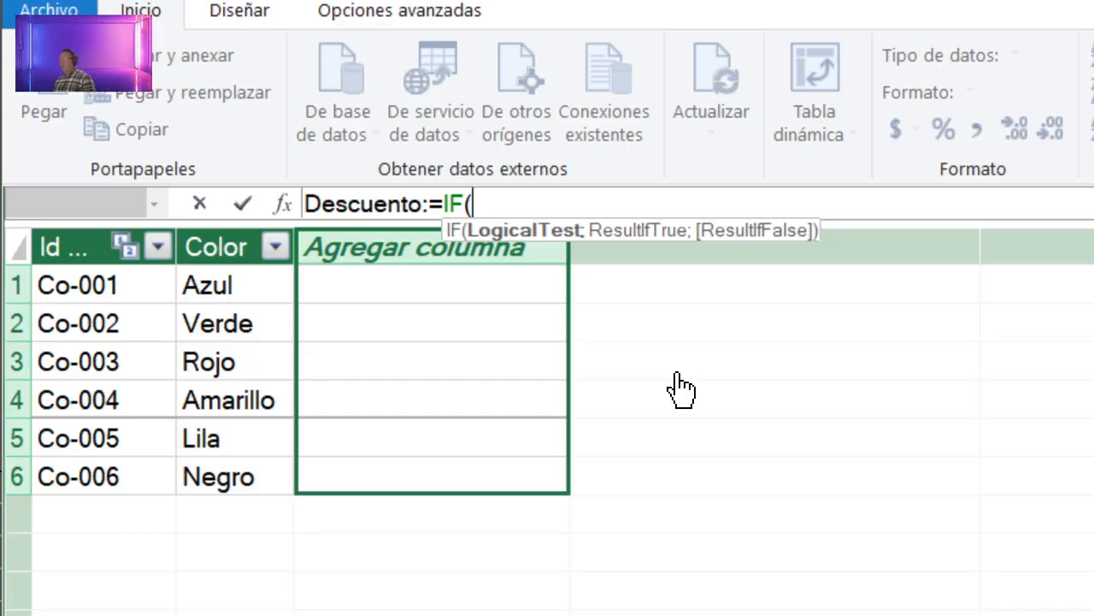
{"action": "type", "text": "color"}
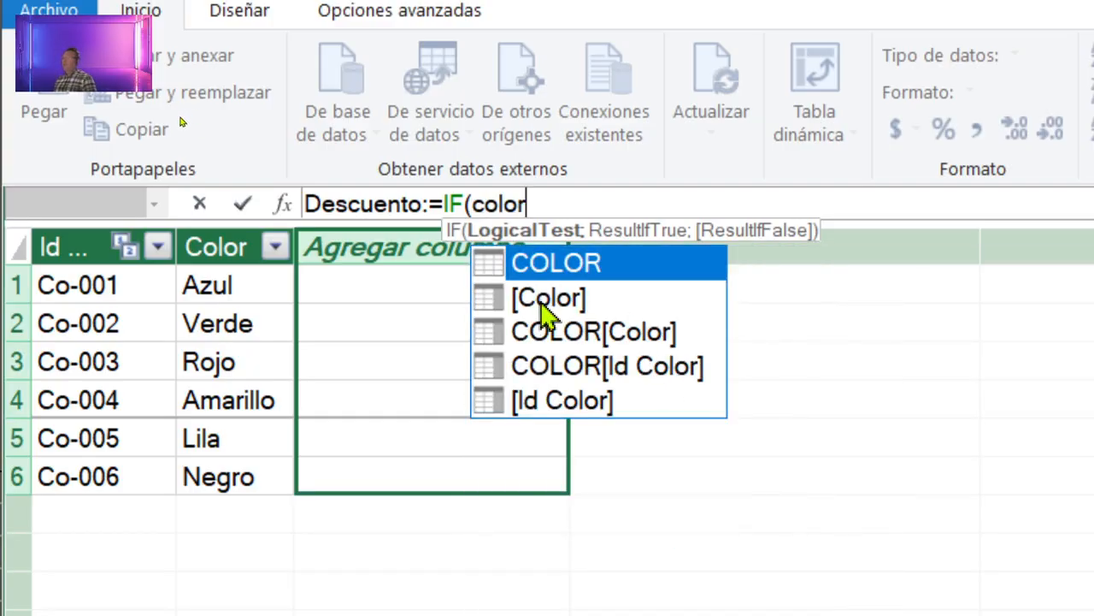
{"action": "double_click", "coordinate": [599, 332]}
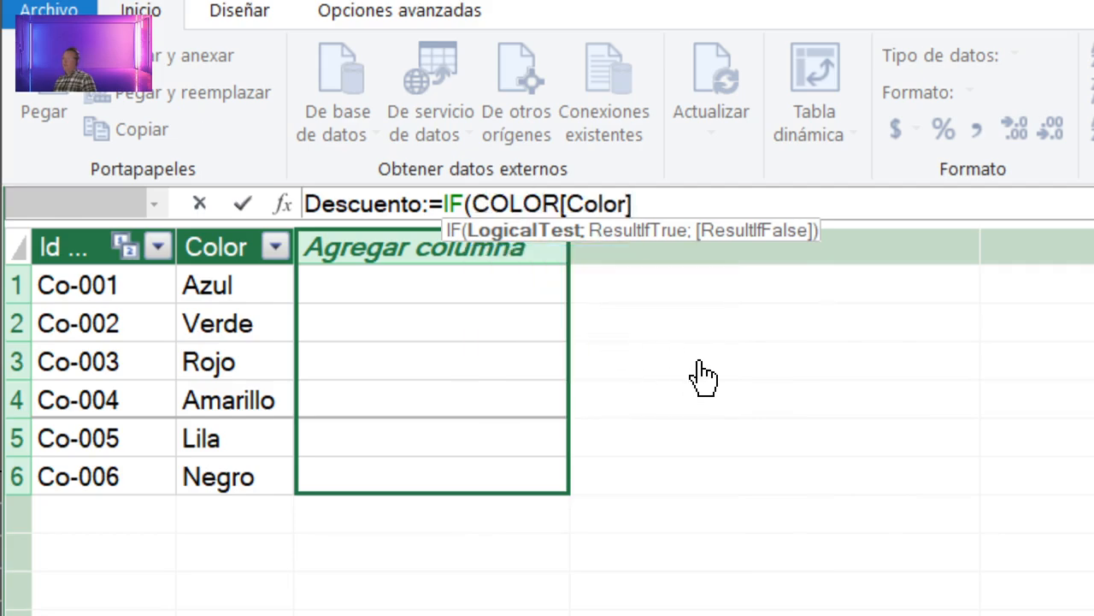
{"action": "type", "text": "="}
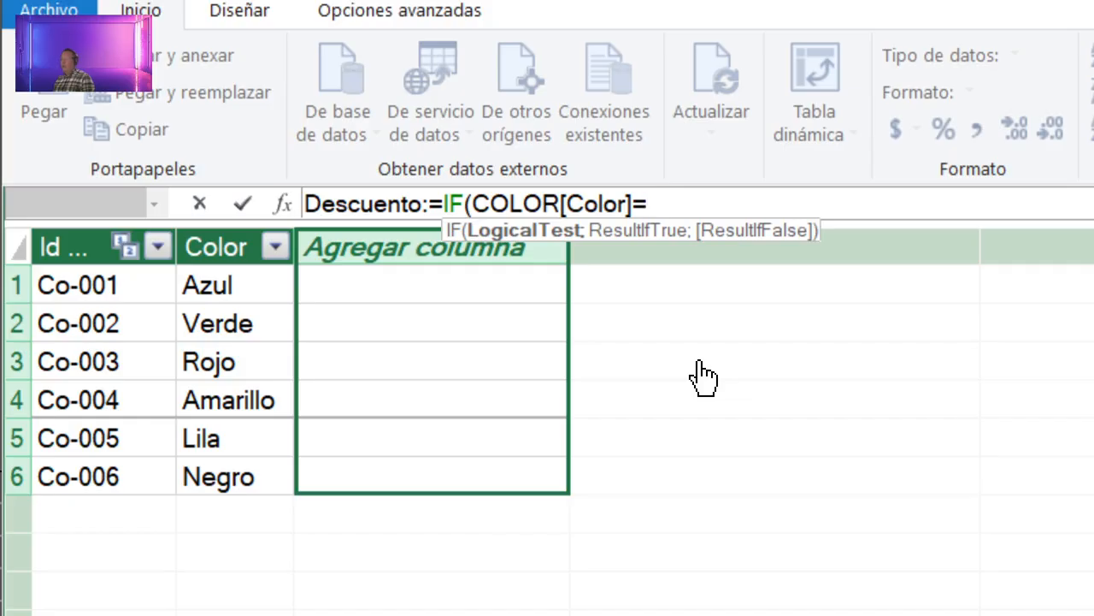
{"action": "type", "text": "\"Azu"}
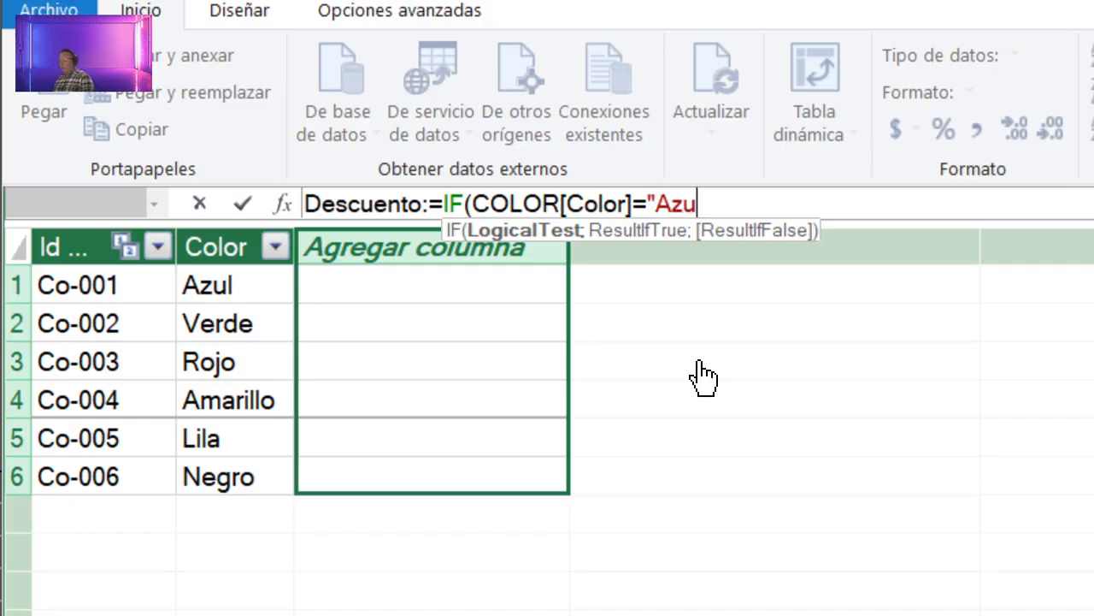
{"action": "type", "text": "l\""}
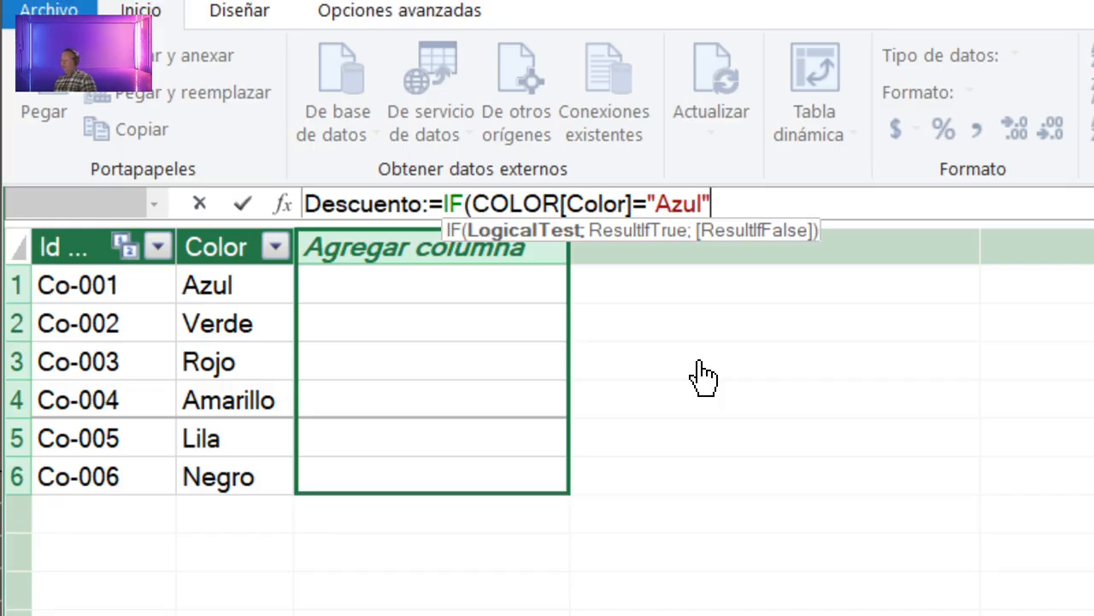
{"action": "type", "text": ";"}
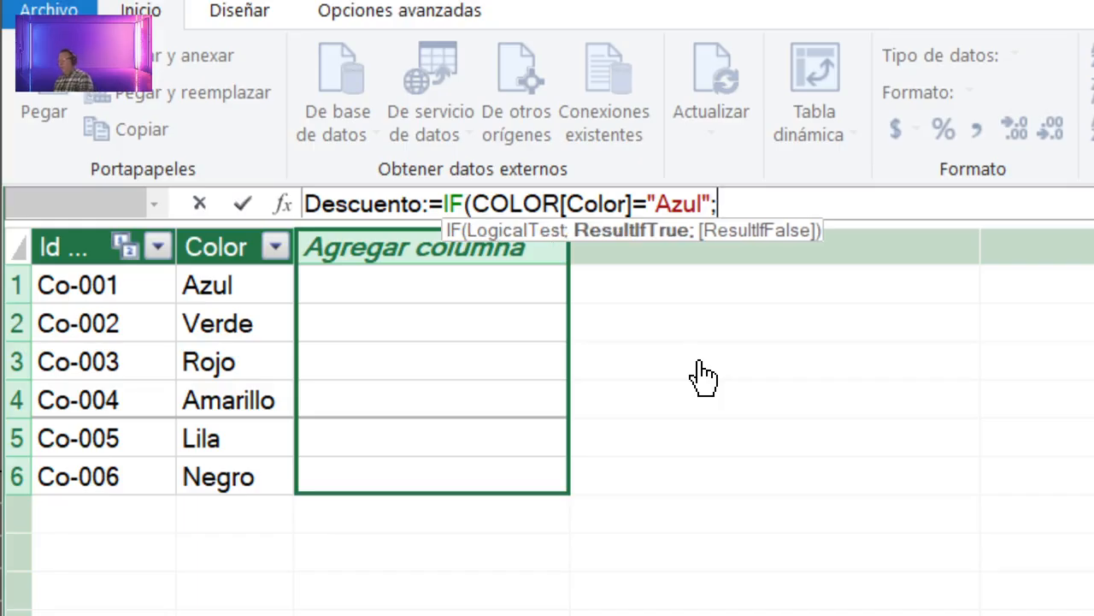
{"action": "type", "text": "5"}
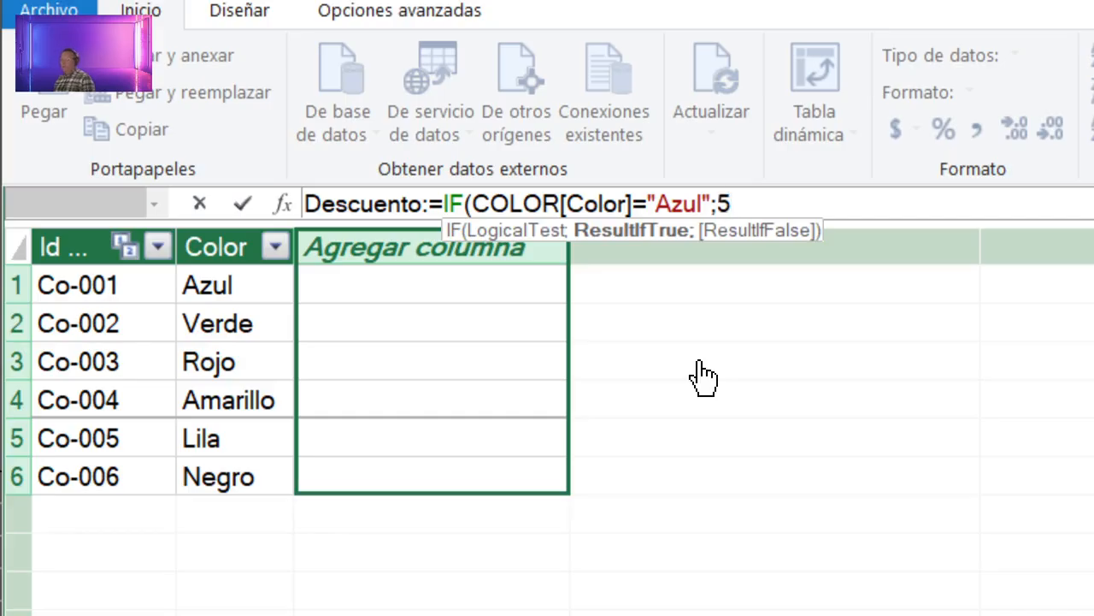
{"action": "key", "text": "BackSpace"}
{"action": "type", "text": "5%"}
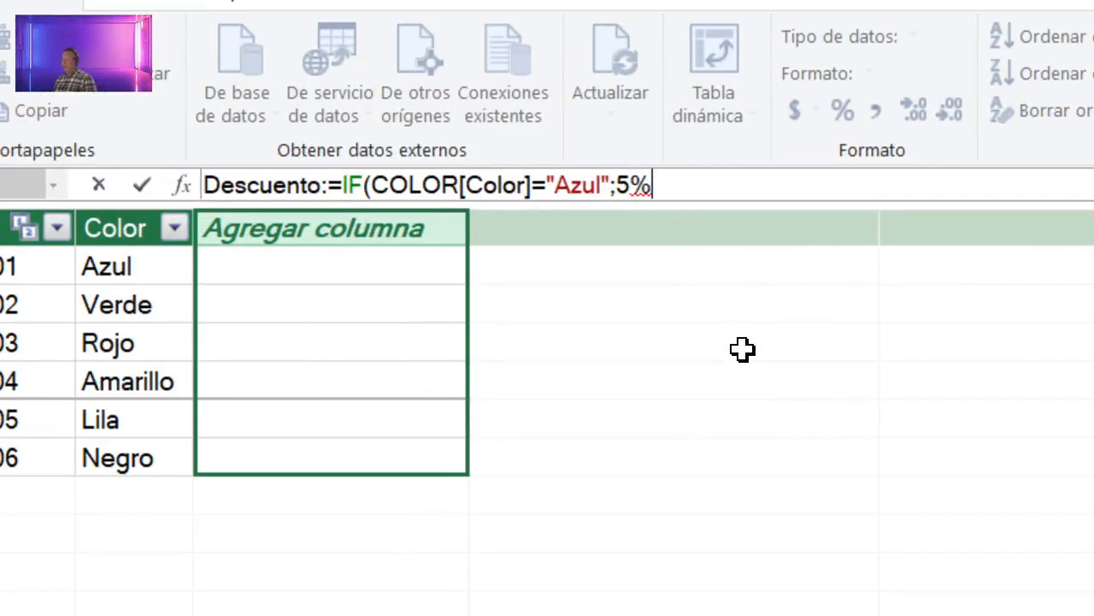
{"action": "key", "text": "BackSpace"}
{"action": "key", "text": "BackSpace"}
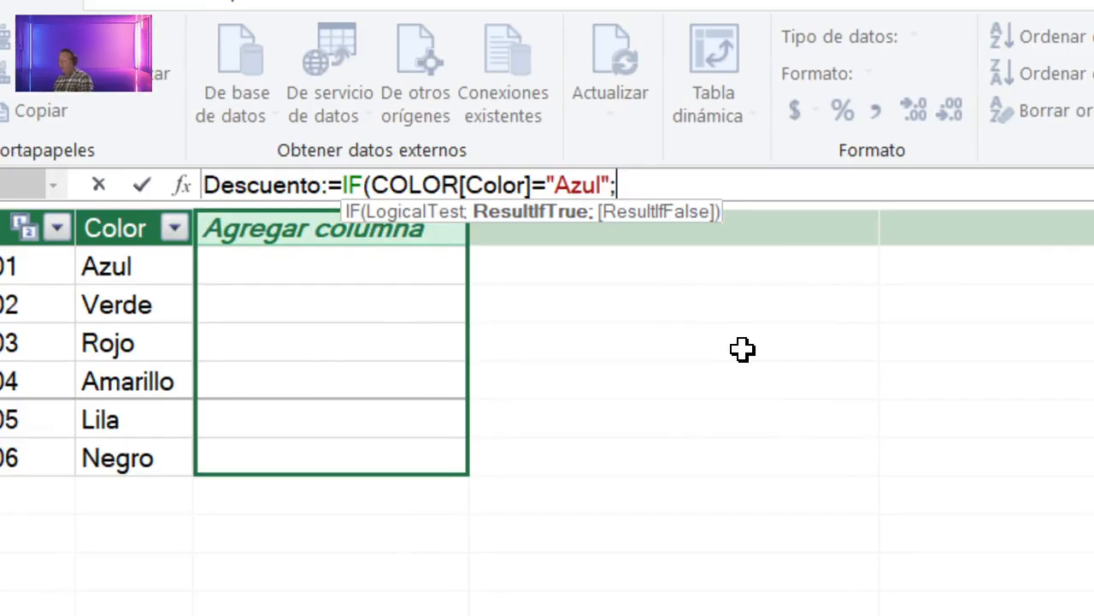
Step: Complete the Descuento IF formula with 0,05 as the true result and 0,00 as the false result
{"action": "type", "text": "0,05"}
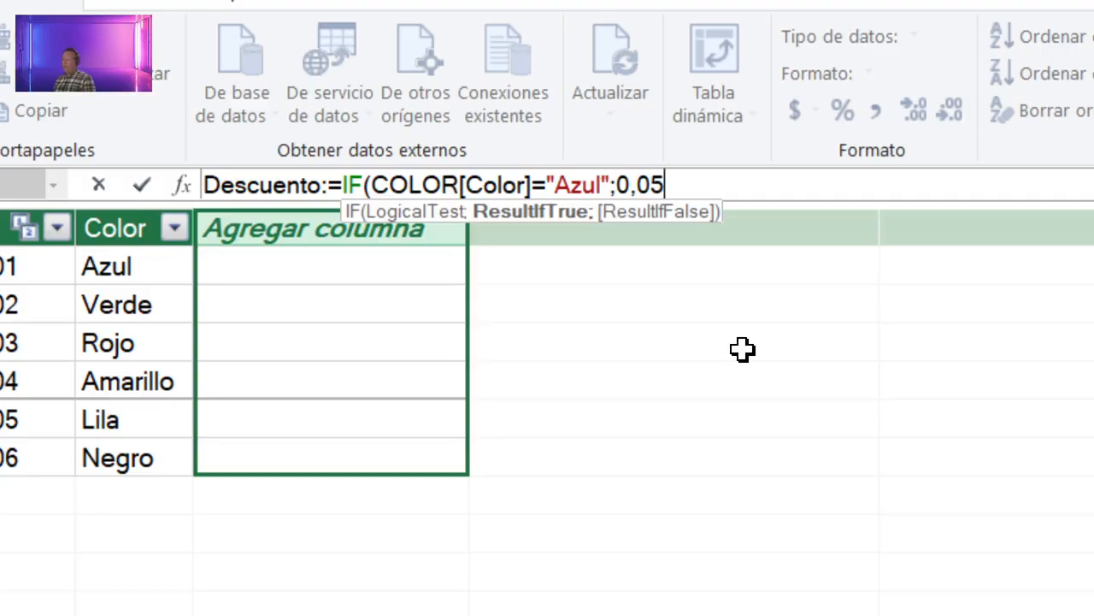
{"action": "type", "text": ";"}
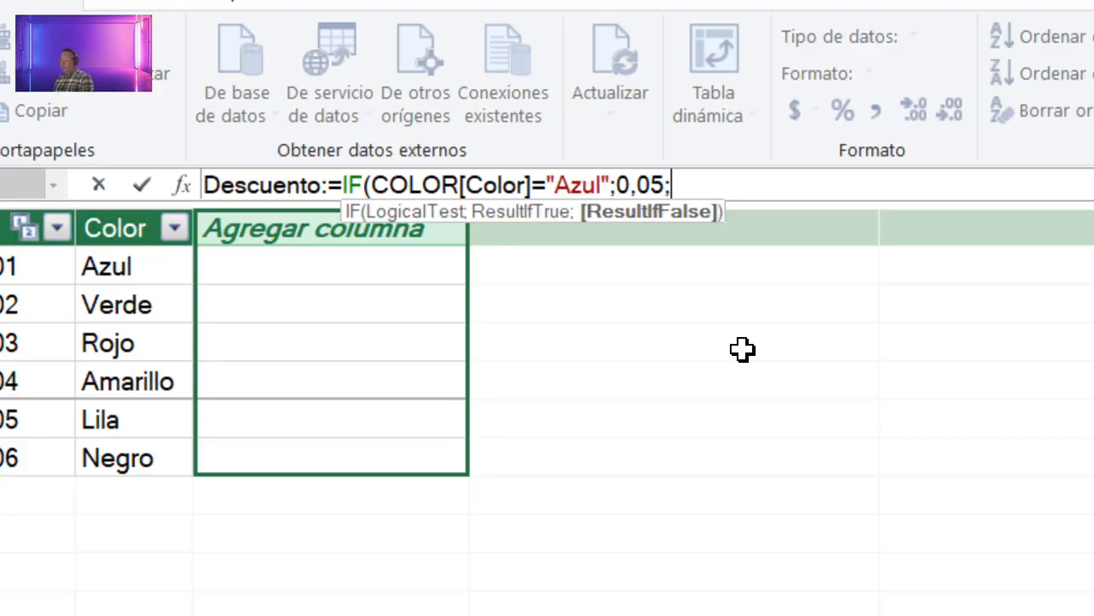
{"action": "type", "text": "0,00"}
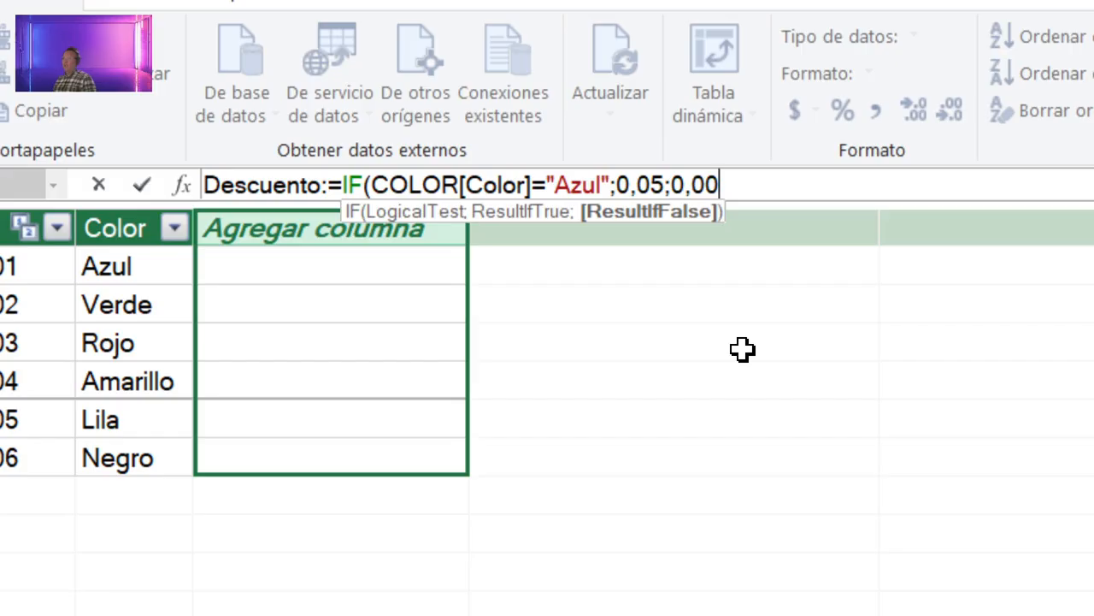
{"action": "type", "text": ")"}
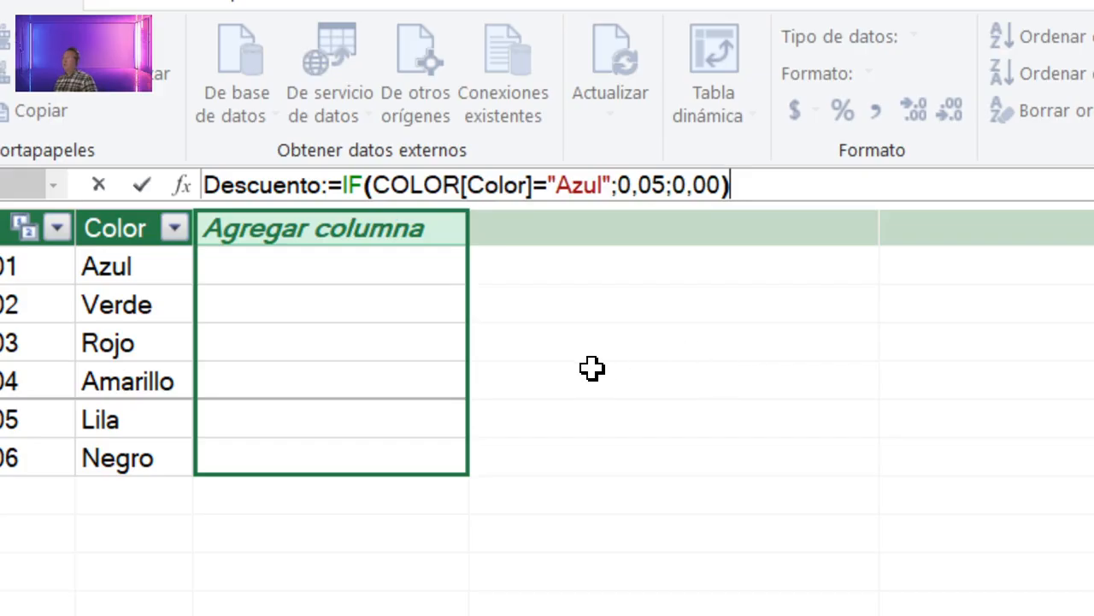
{"action": "key", "text": "Return"}
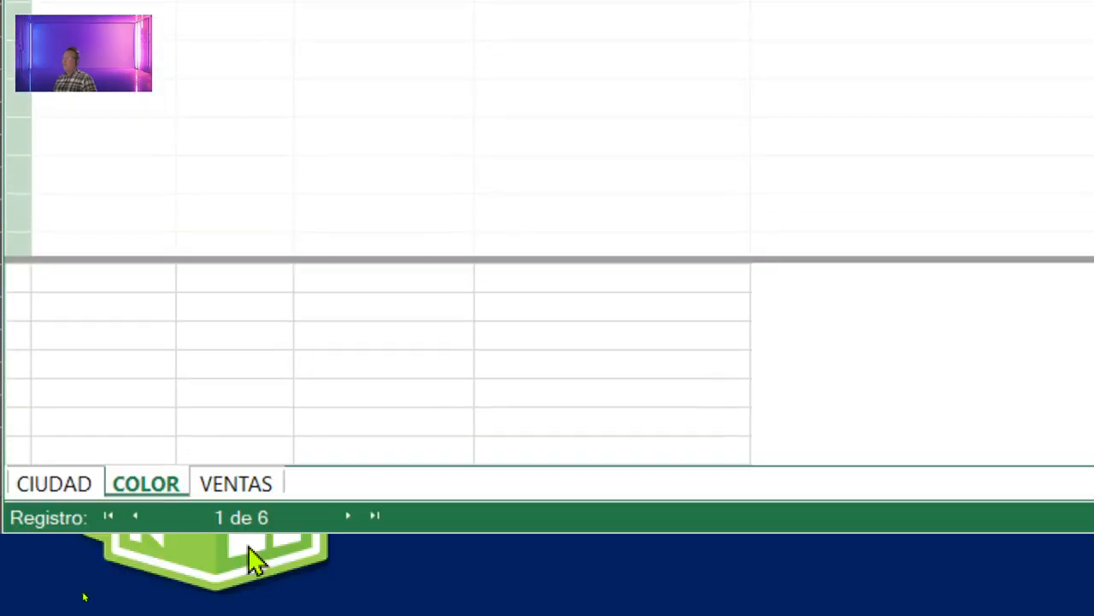
Step: Review the Venta Total measure in the VENTAS table and return to the COLOR table
{"action": "left_click", "coordinate": [227, 612]}
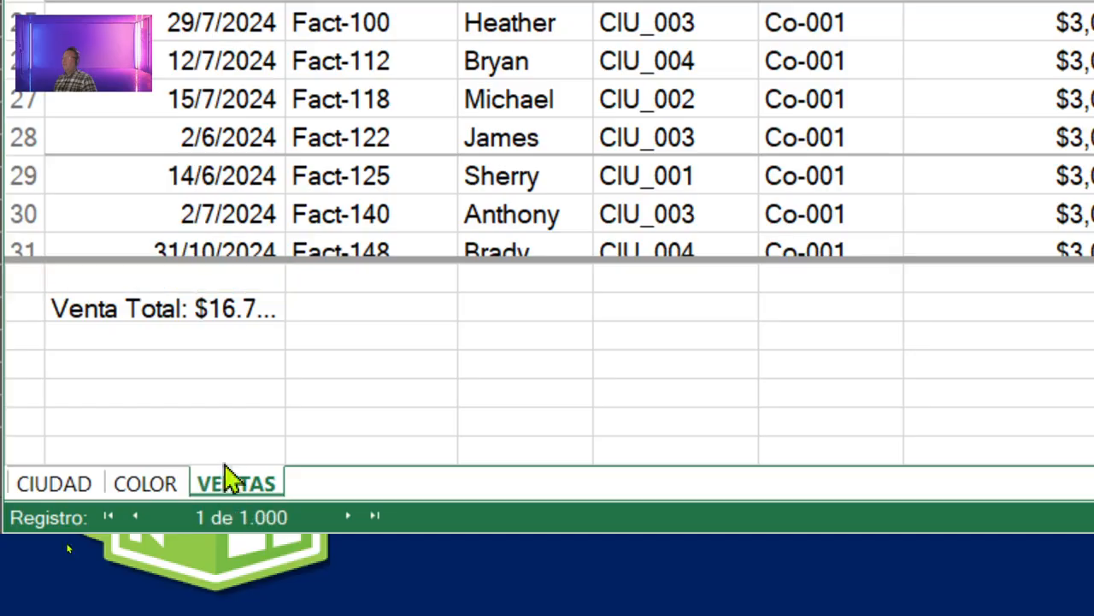
{"action": "left_click", "coordinate": [156, 311]}
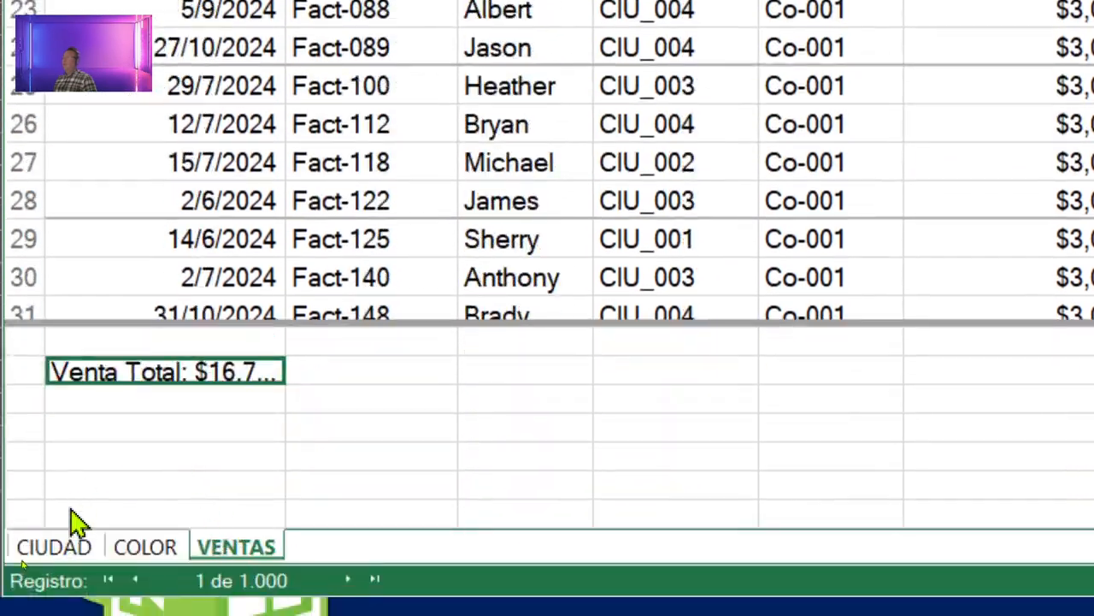
{"action": "left_click", "coordinate": [86, 537]}
{"action": "left_click", "coordinate": [140, 548]}
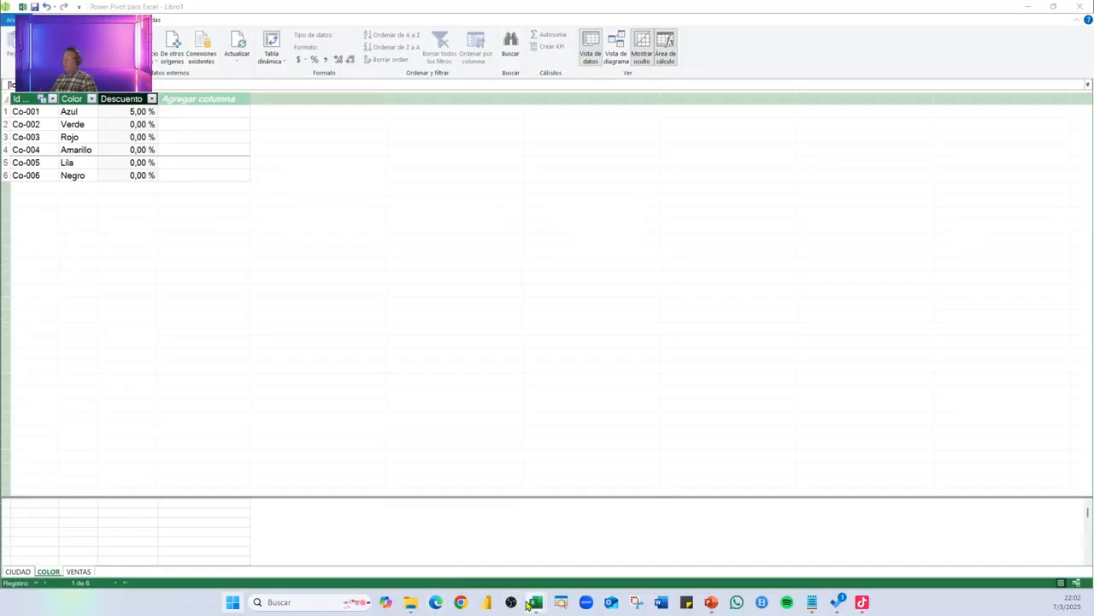
Step: Switch to the Libro1 workbook in Excel and examine the COLOR and VENTAS fields available for the pivot table
{"action": "mouse_move", "coordinate": [532, 604]}
{"action": "left_click", "coordinate": [496, 552]}
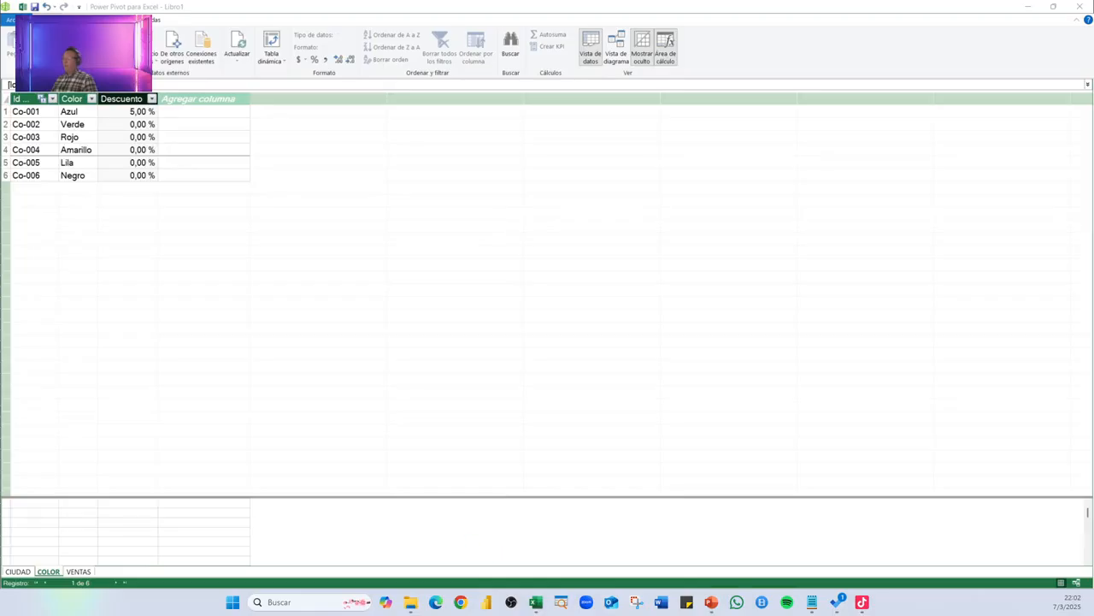
{"action": "mouse_move", "coordinate": [536, 602]}
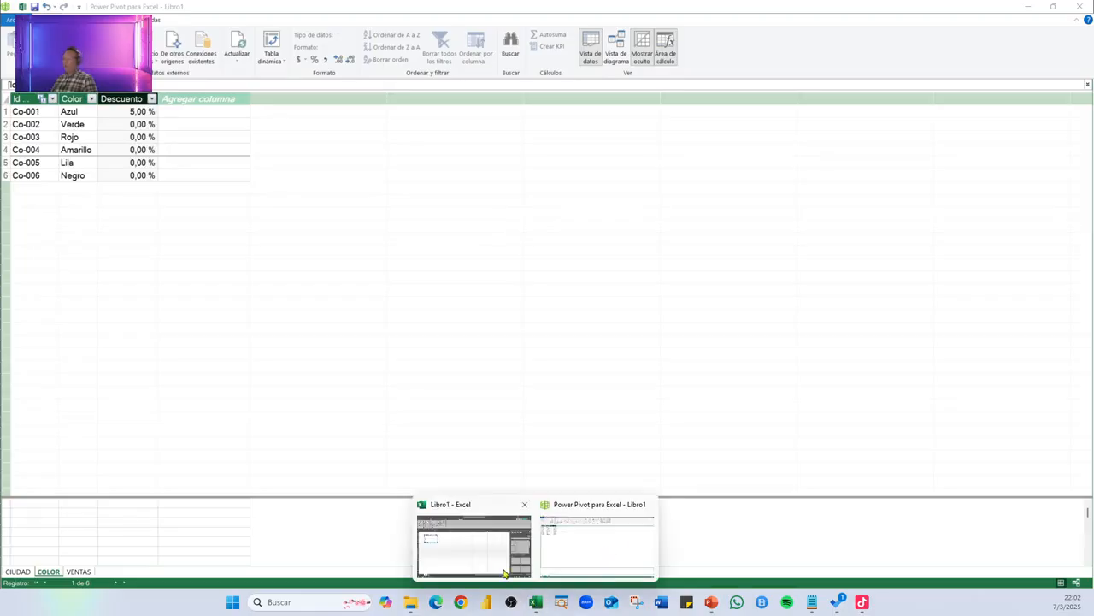
{"action": "left_click", "coordinate": [503, 571]}
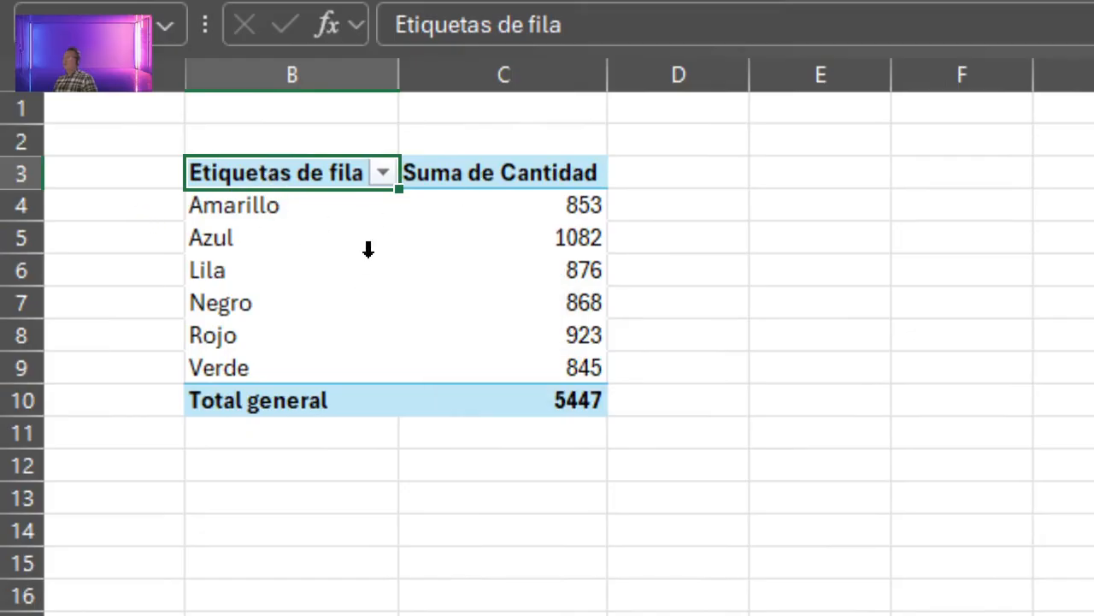
{"action": "mouse_move", "coordinate": [536, 315]}
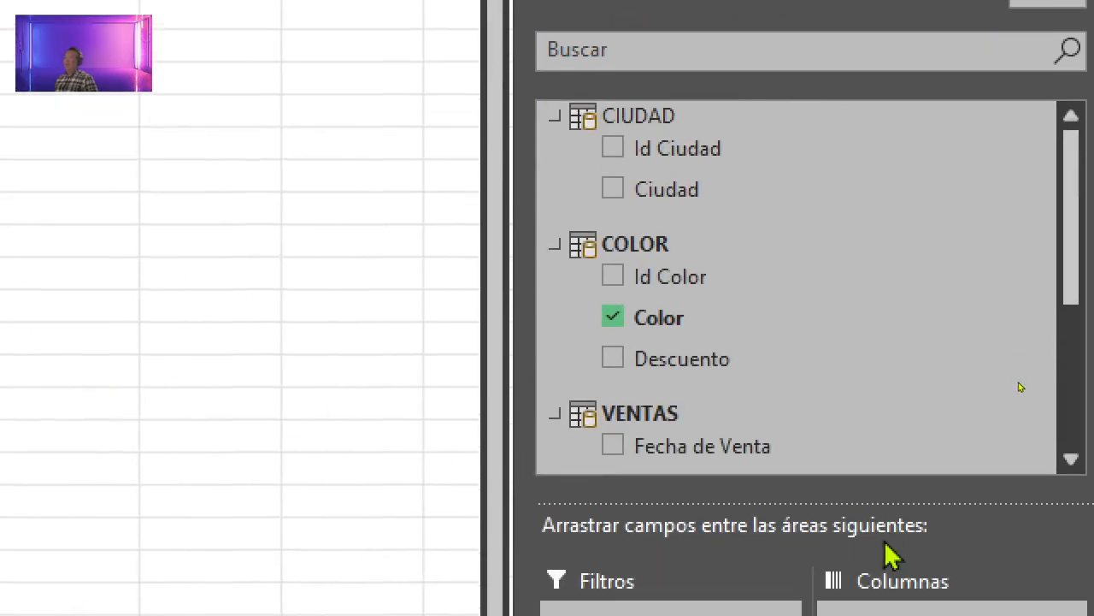
{"action": "scroll", "coordinate": [835, 362], "scroll_direction": "down", "scroll_amount": 3}
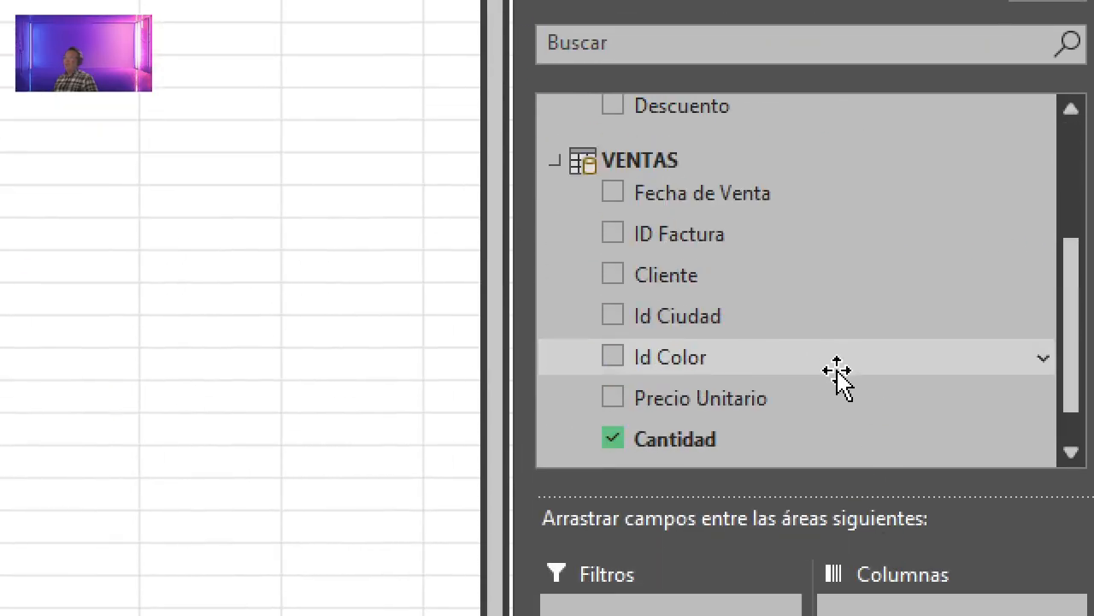
{"action": "scroll", "coordinate": [837, 376], "scroll_direction": "down", "scroll_amount": 1}
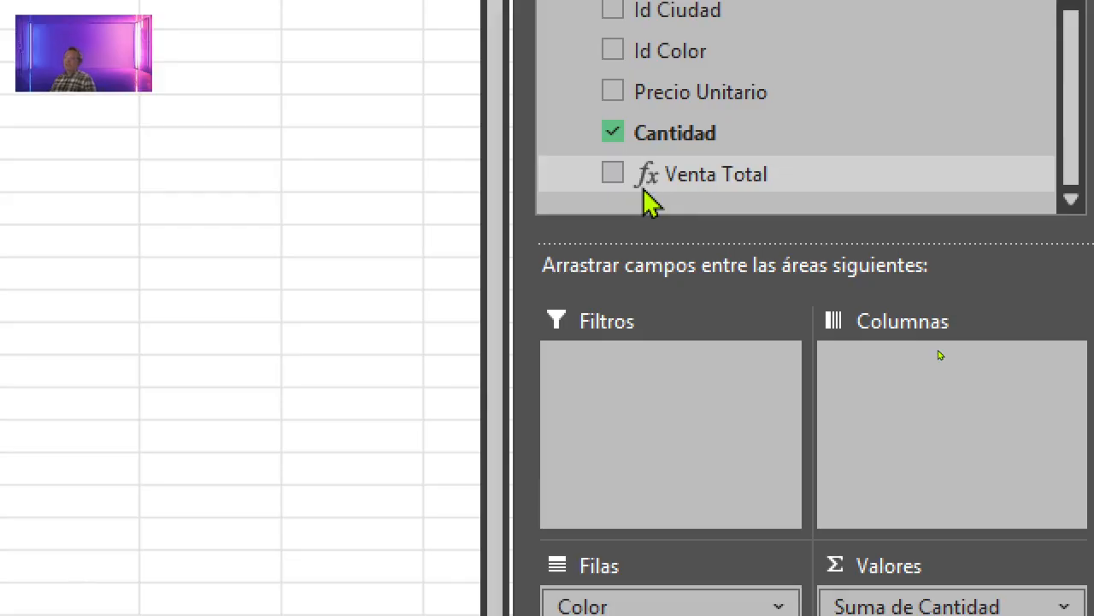
{"action": "scroll", "coordinate": [650, 202], "scroll_direction": "up", "scroll_amount": 6}
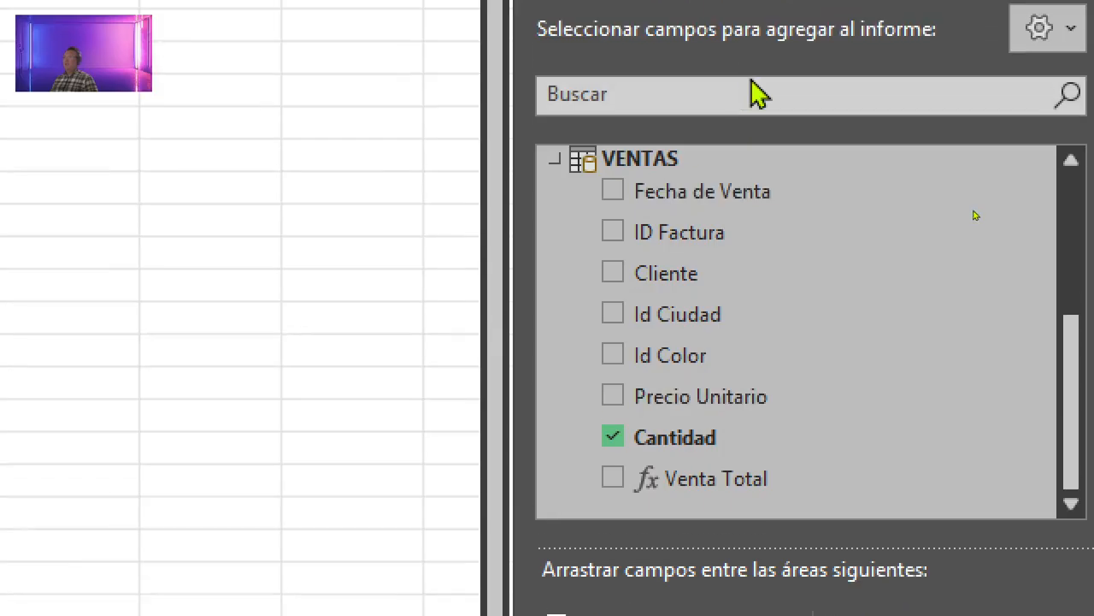
Step: Refresh all of the workbook's data connections so the pivot table fields are up to date
{"action": "scroll", "coordinate": [784, 349], "scroll_direction": "up", "scroll_amount": 2}
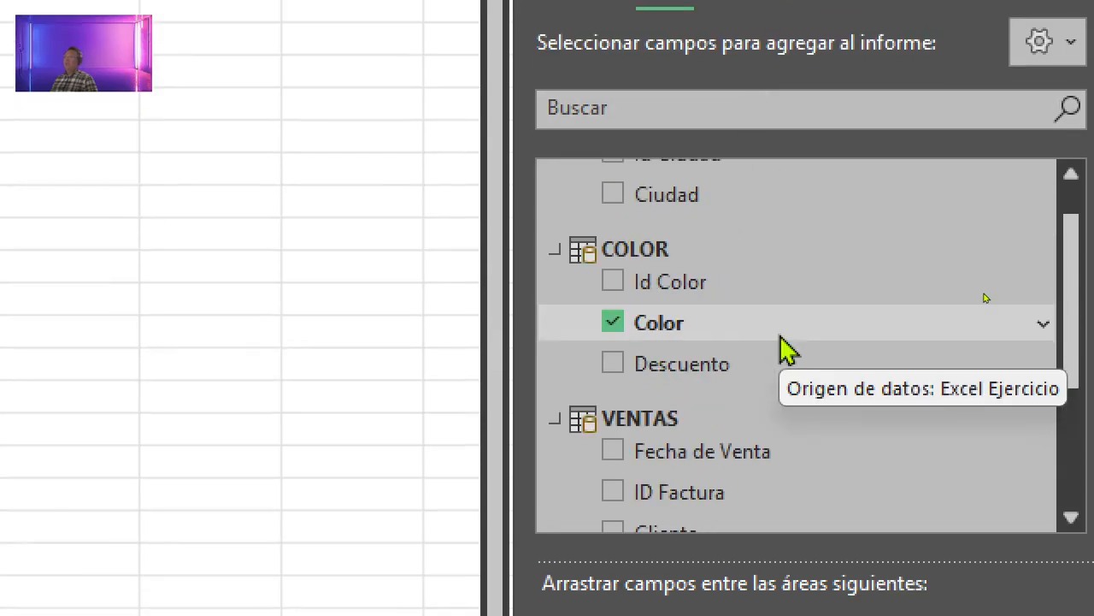
{"action": "scroll", "coordinate": [581, 555], "scroll_direction": "down", "scroll_amount": 2}
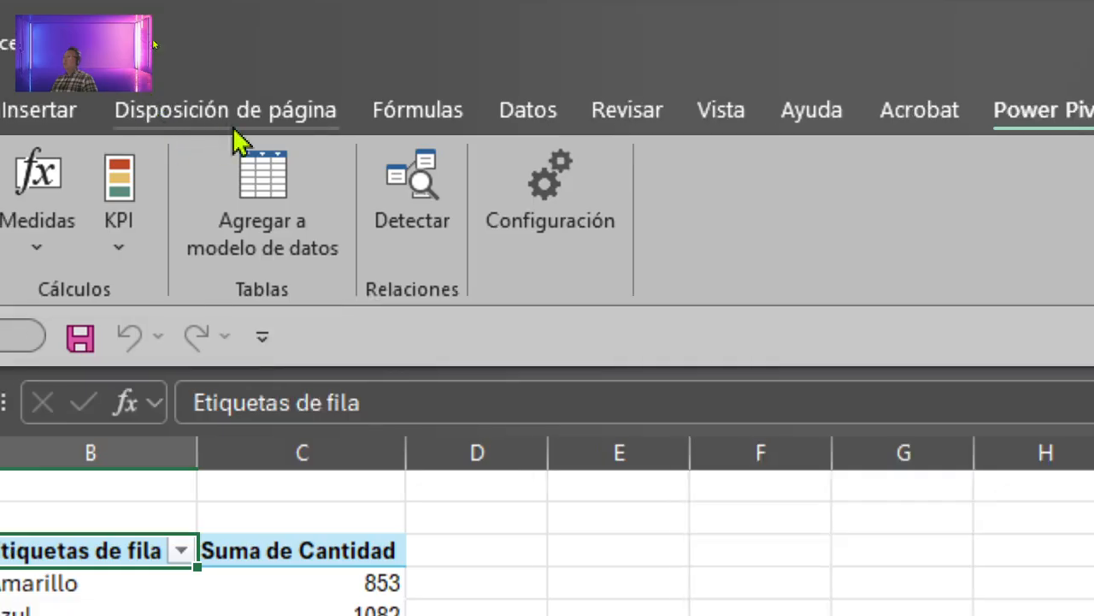
{"action": "left_click", "coordinate": [552, 129]}
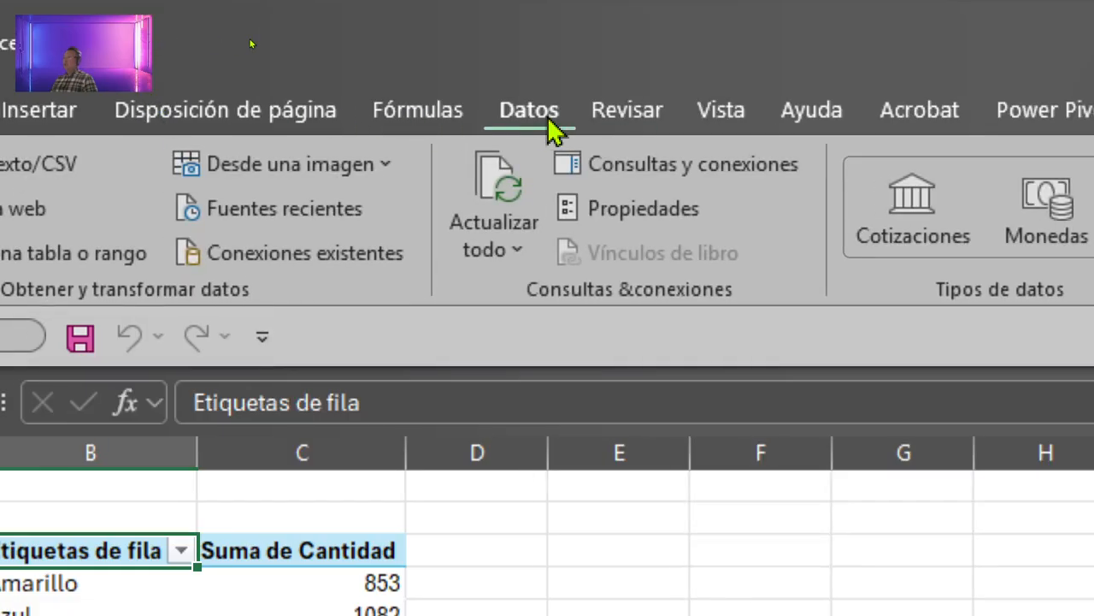
{"action": "left_click", "coordinate": [506, 229]}
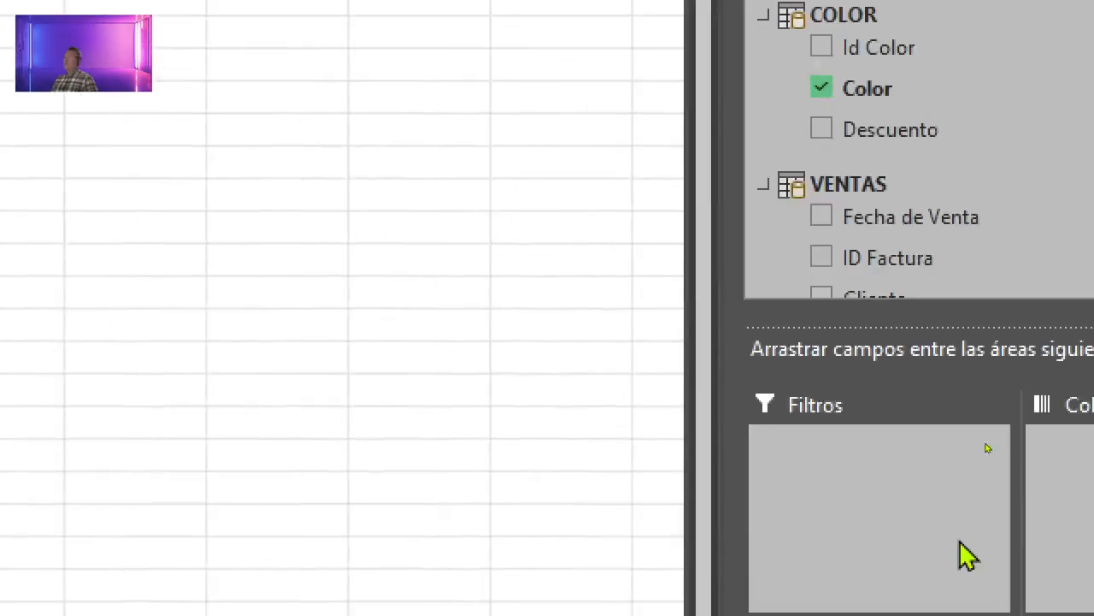
Step: Remove the Cantidad and Color fields from the pivot table to leave it empty
{"action": "scroll", "coordinate": [804, 334], "scroll_direction": "down", "scroll_amount": 3}
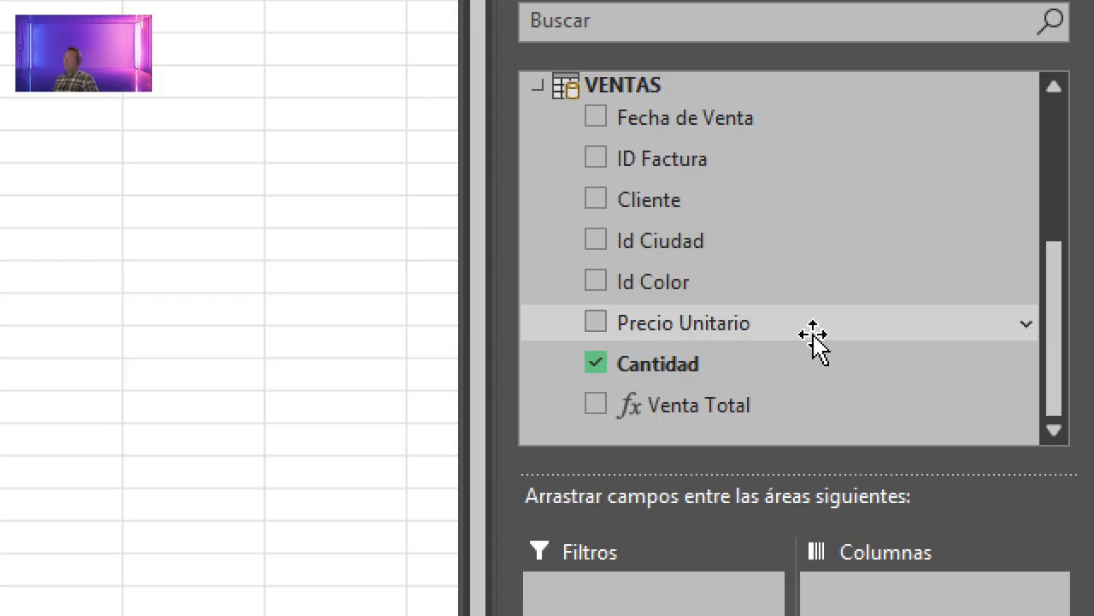
{"action": "left_click", "coordinate": [594, 366]}
{"action": "scroll", "coordinate": [615, 368], "scroll_direction": "up", "scroll_amount": 2}
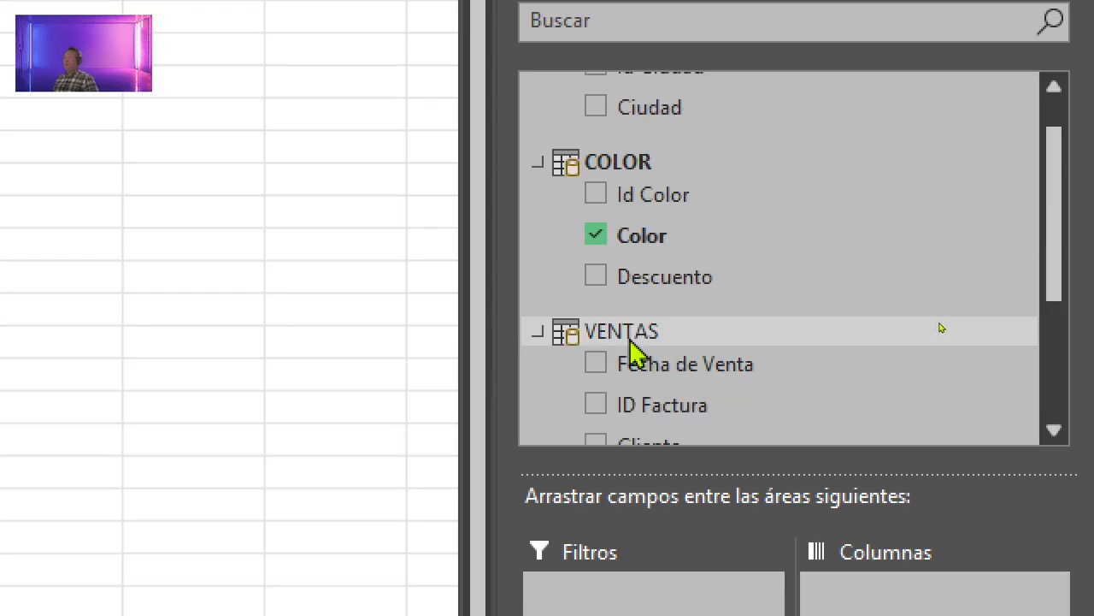
{"action": "left_click", "coordinate": [596, 235]}
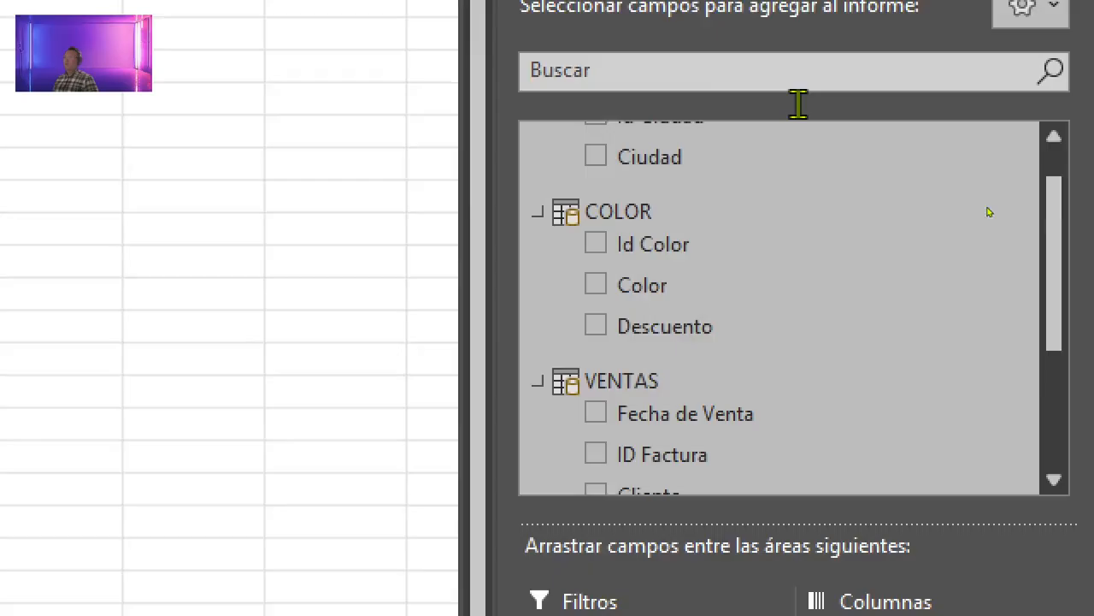
Step: Undock the pivot table field pane, make it taller and place it over the empty cells beside the pivot table
{"action": "left_click_drag", "start_coordinate": [877, 90], "coordinate": [586, 129]}
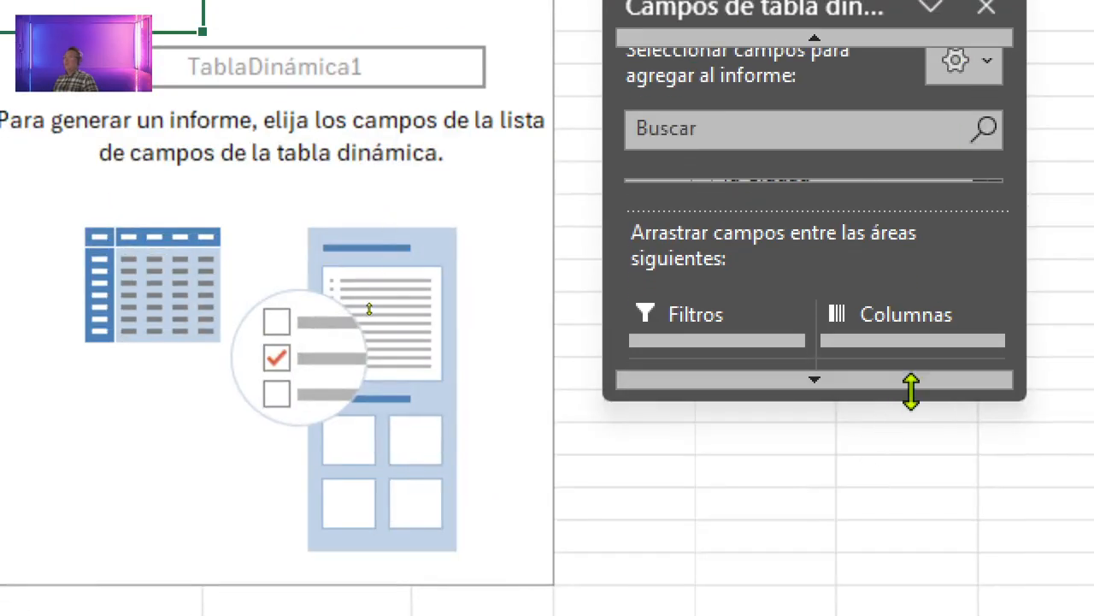
{"action": "left_click_drag", "start_coordinate": [910, 400], "coordinate": [908, 615]}
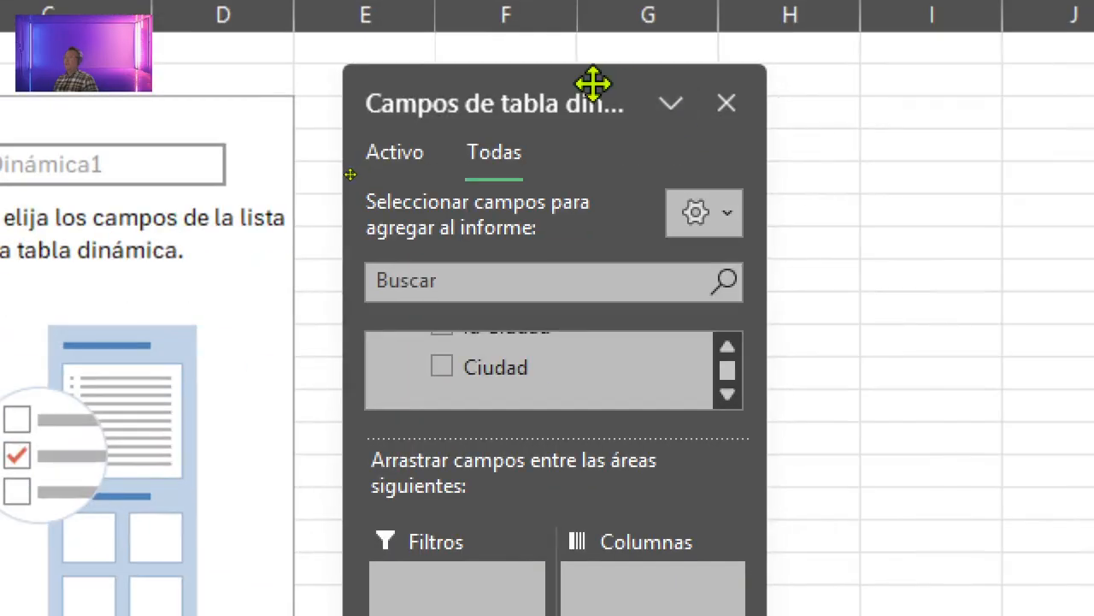
{"action": "left_click_drag", "start_coordinate": [596, 83], "coordinate": [814, 80]}
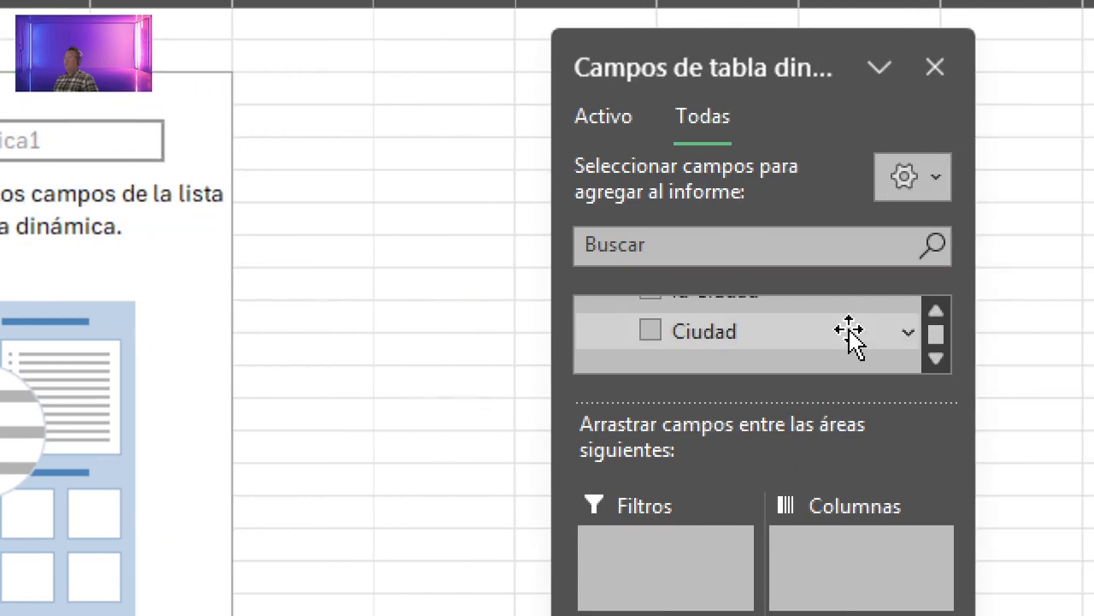
Step: Add the Ciudad field of the CIUDAD table to the pivot table rows
{"action": "scroll", "coordinate": [849, 334], "scroll_direction": "up", "scroll_amount": 1}
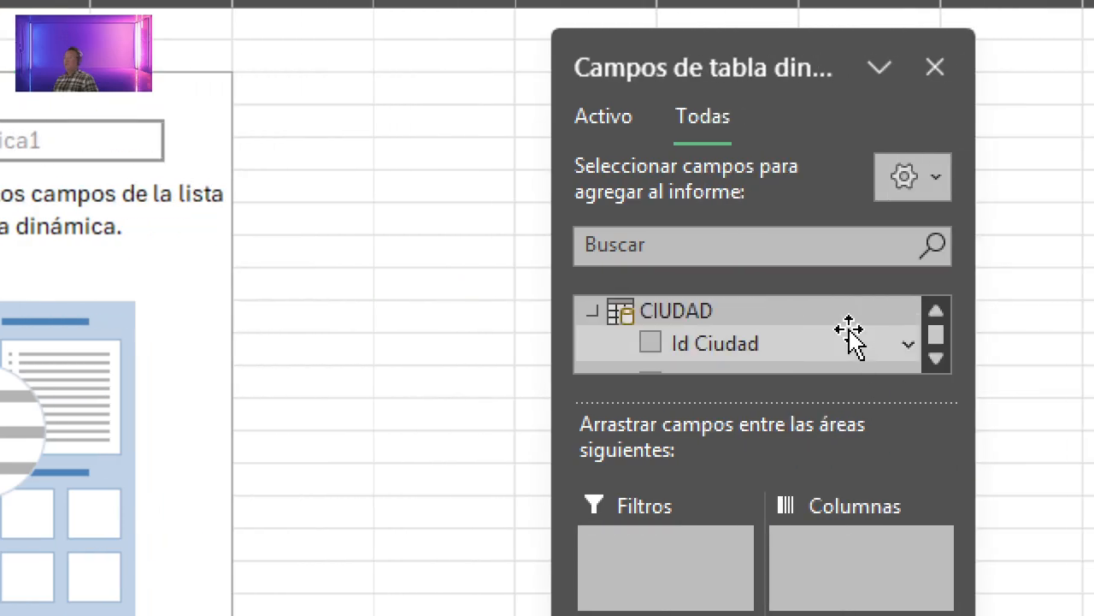
{"action": "scroll", "coordinate": [850, 335], "scroll_direction": "down", "scroll_amount": 1}
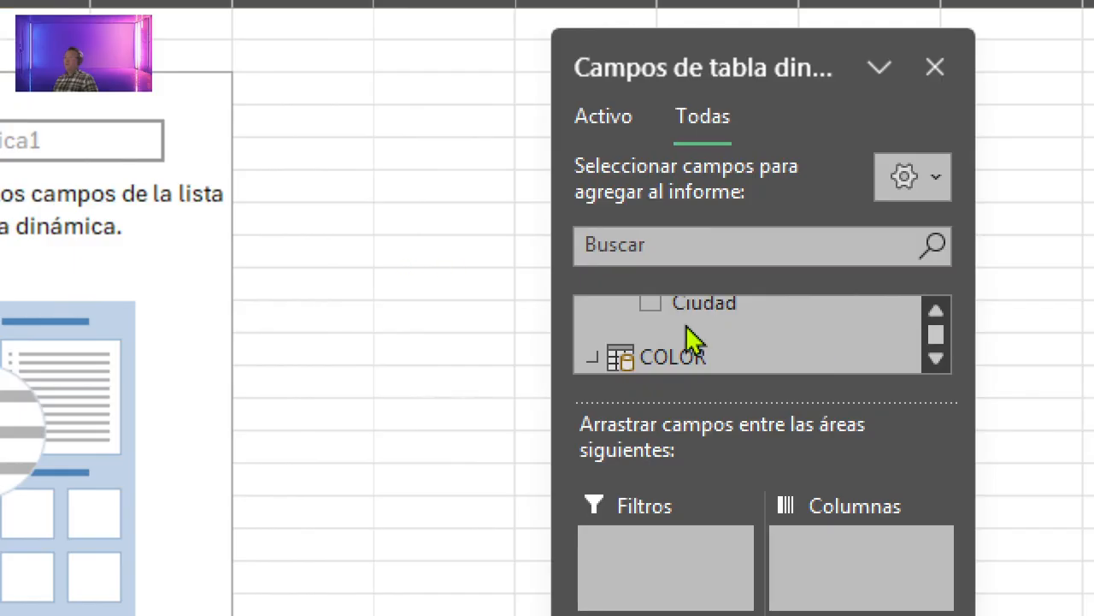
{"action": "left_click", "coordinate": [652, 306]}
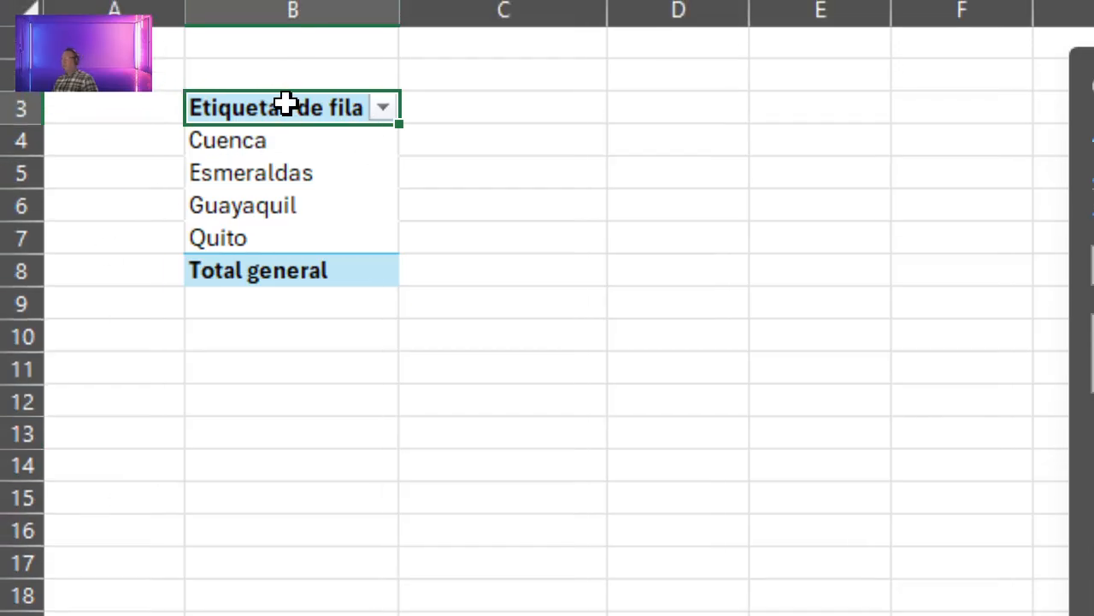
Step: Rename the pivot table's row label header in cell B3 to CIUDADES
{"action": "key", "text": "F2"}
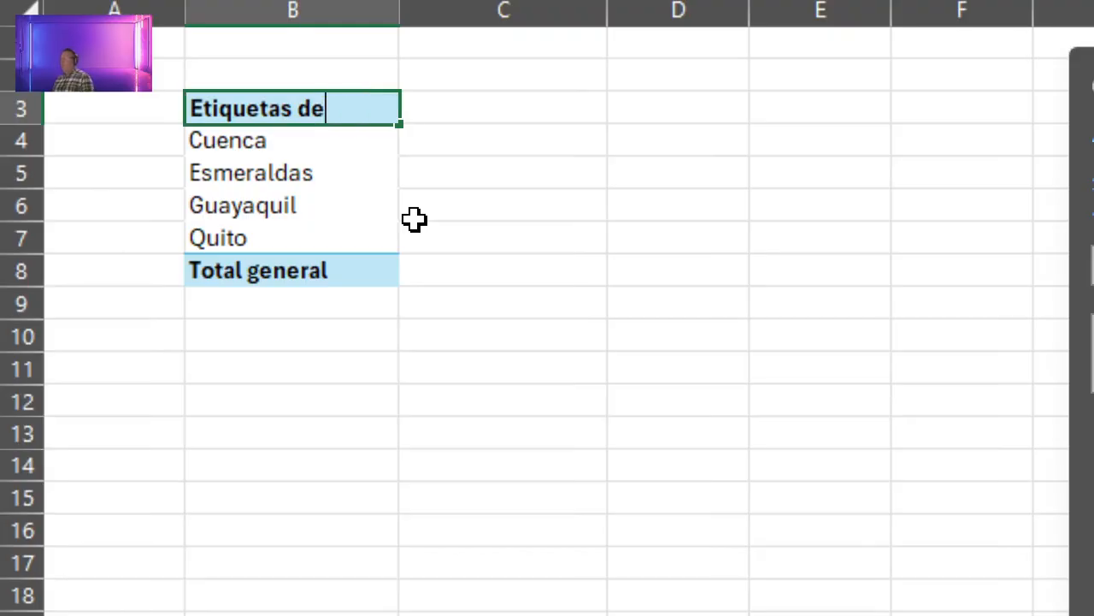
{"action": "key", "text": "BackSpace"}
{"action": "key", "text": "BackSpace"}
{"action": "key", "text": "BackSpace"}
{"action": "key", "text": "BackSpace"}
{"action": "key", "text": "BackSpace"}
{"action": "key", "text": "BackSpace"}
{"action": "key", "text": "BackSpace"}
{"action": "key", "text": "BackSpace"}
{"action": "key", "text": "BackSpace"}
{"action": "key", "text": "BackSpace"}
{"action": "key", "text": "BackSpace"}
{"action": "key", "text": "BackSpace"}
{"action": "type", "text": "CIUDADES"}
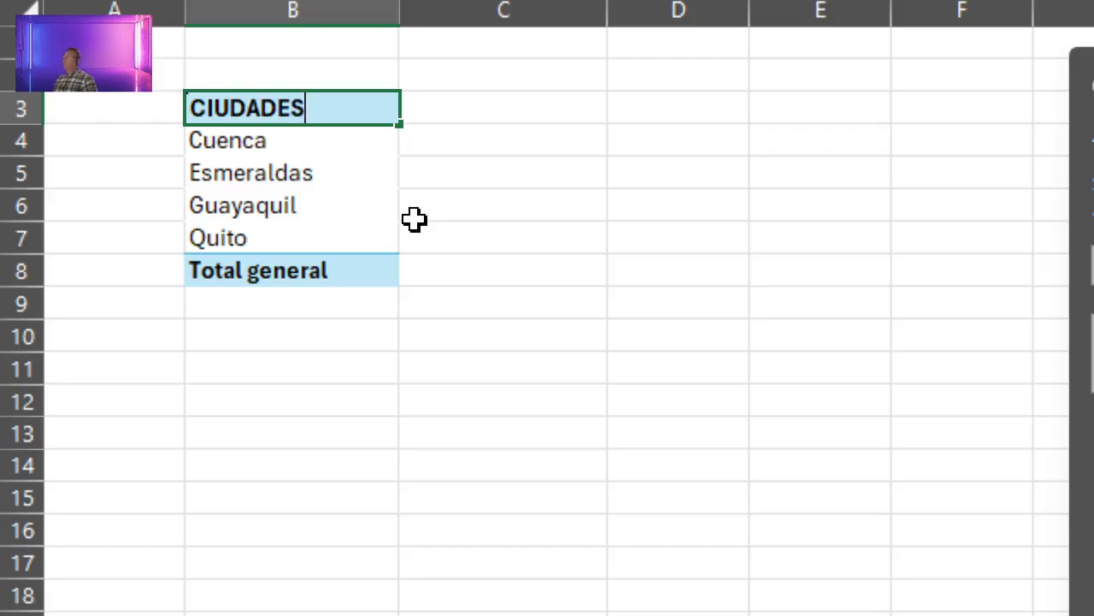
{"action": "left_click", "coordinate": [495, 219]}
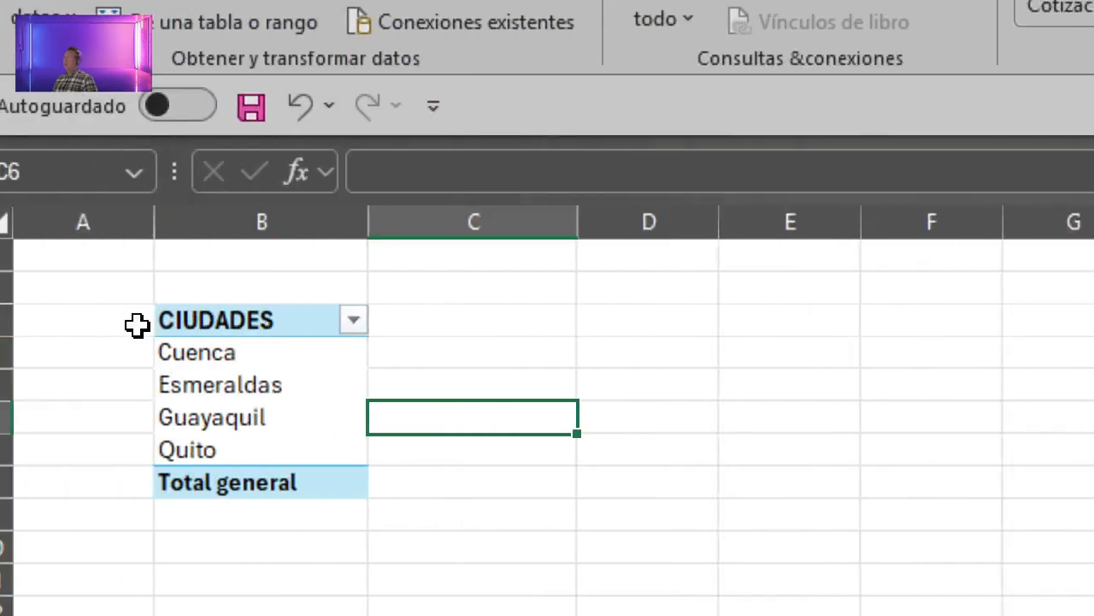
Step: Add the Venta Total measure of the VENTAS table to the pivot table values
{"action": "left_click", "coordinate": [296, 388]}
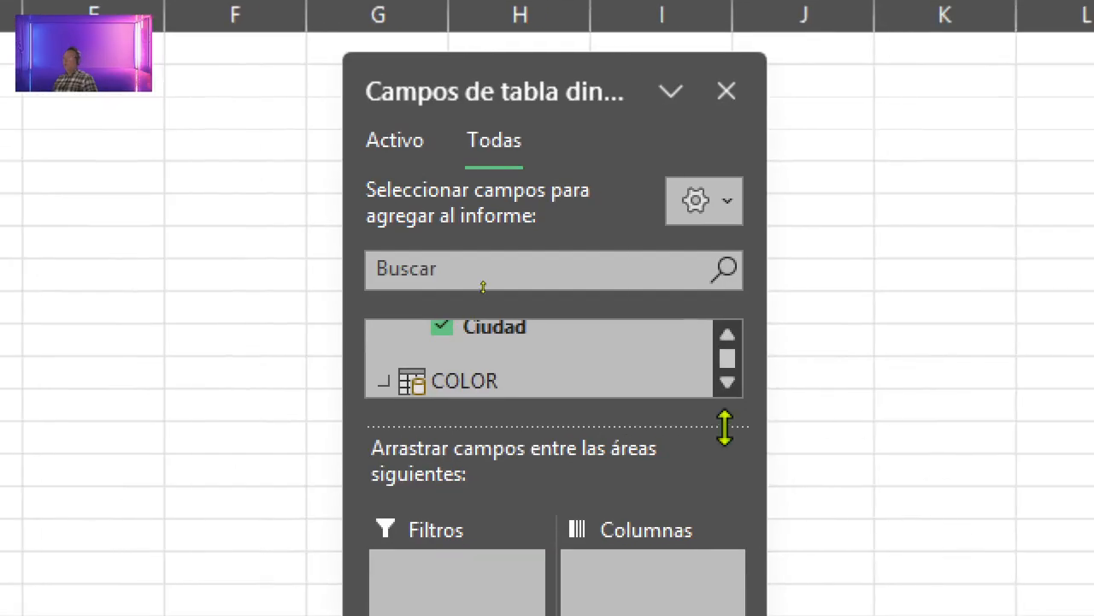
{"action": "scroll", "coordinate": [719, 360], "scroll_direction": "down", "scroll_amount": 3}
{"action": "scroll", "coordinate": [642, 365], "scroll_direction": "up", "scroll_amount": 1}
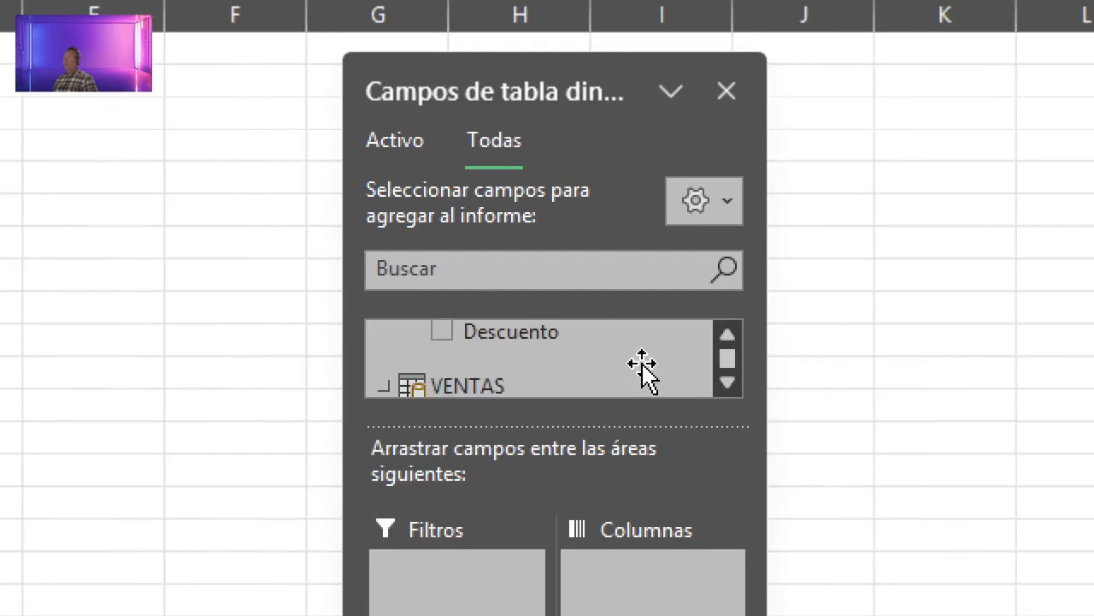
{"action": "scroll", "coordinate": [642, 365], "scroll_direction": "down", "scroll_amount": 1}
{"action": "scroll", "coordinate": [642, 365], "scroll_direction": "down", "scroll_amount": 4}
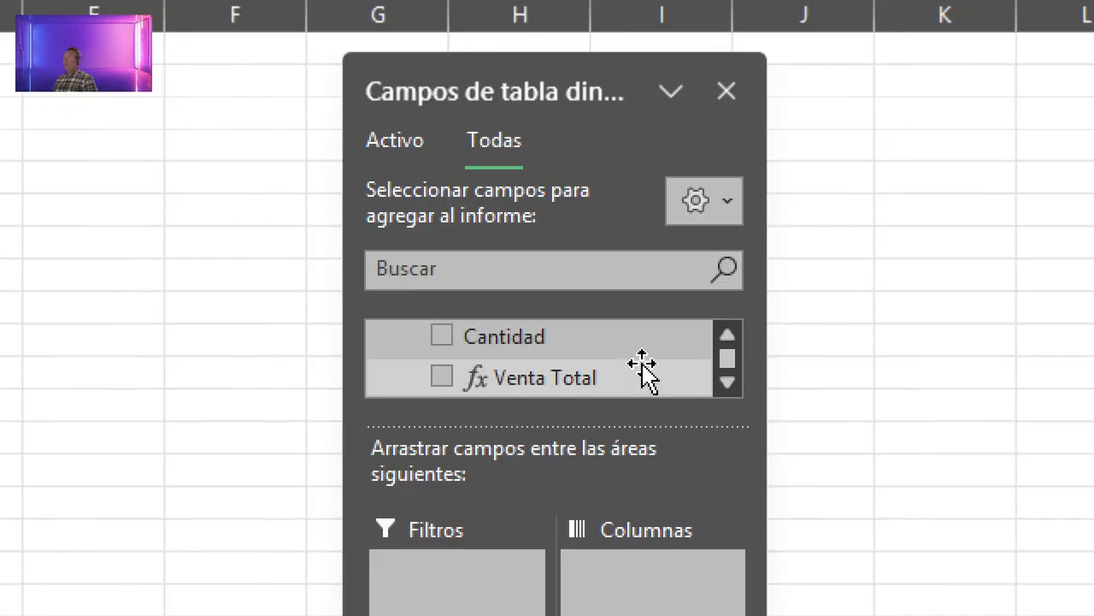
{"action": "left_click", "coordinate": [443, 378]}
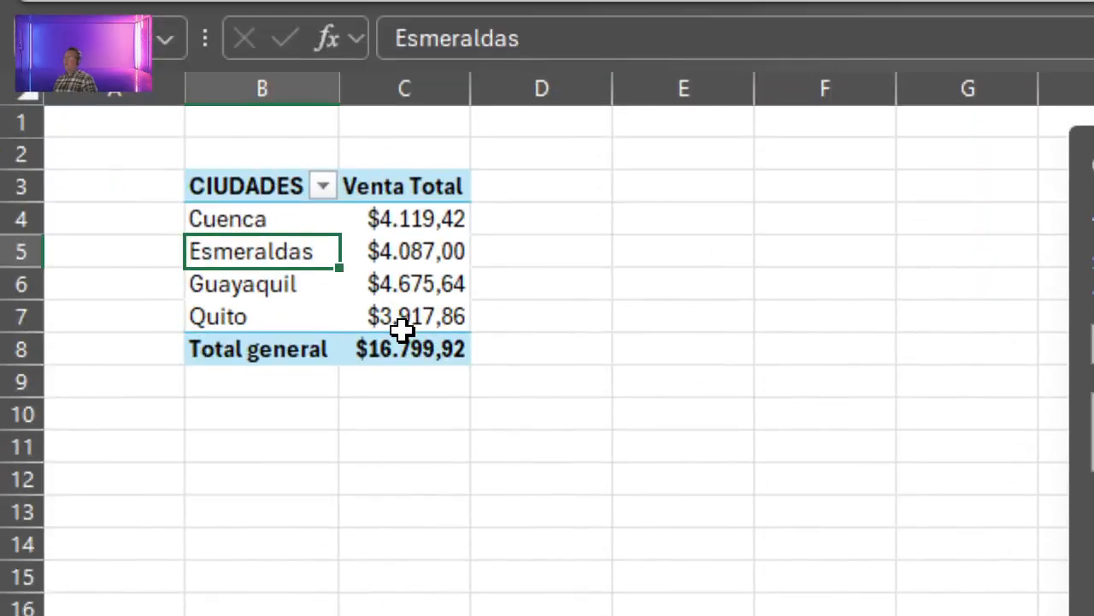
{"action": "mouse_move", "coordinate": [402, 331]}
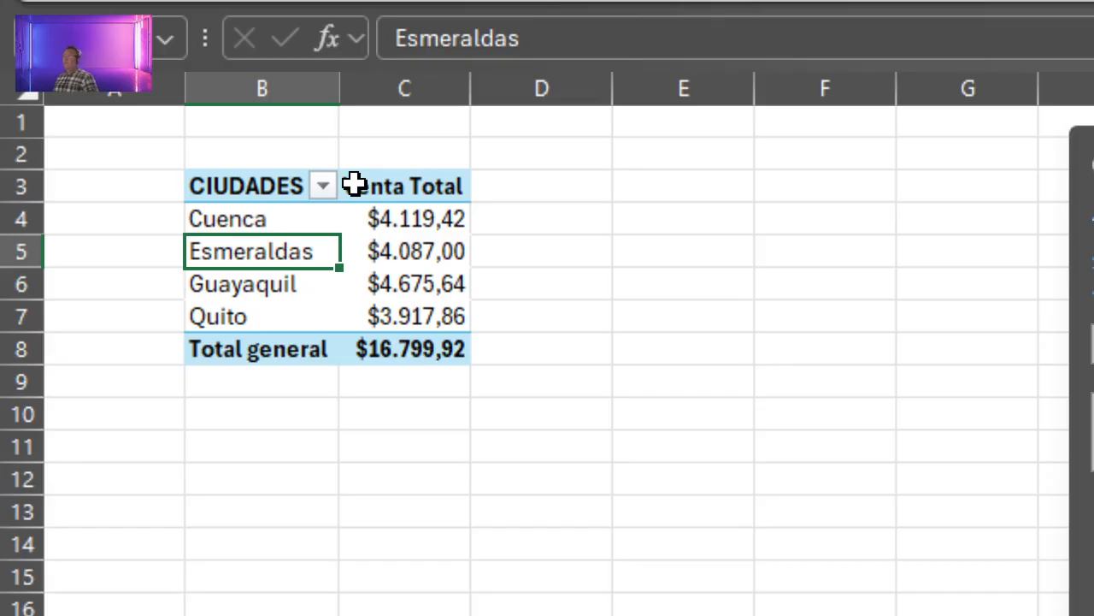
{"action": "right_click", "coordinate": [291, 251]}
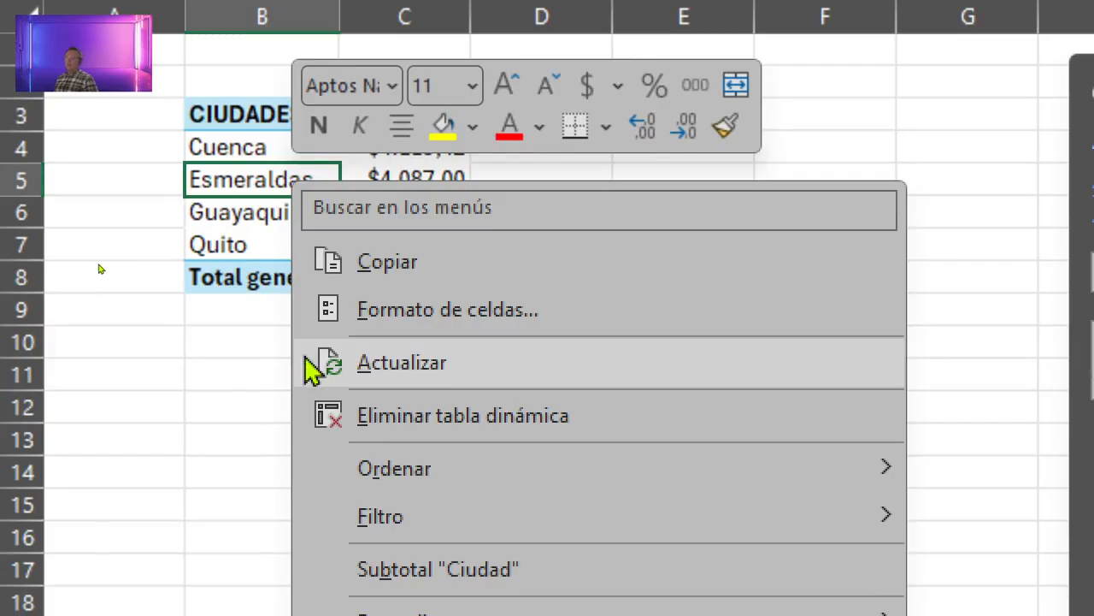
{"action": "left_click", "coordinate": [197, 327]}
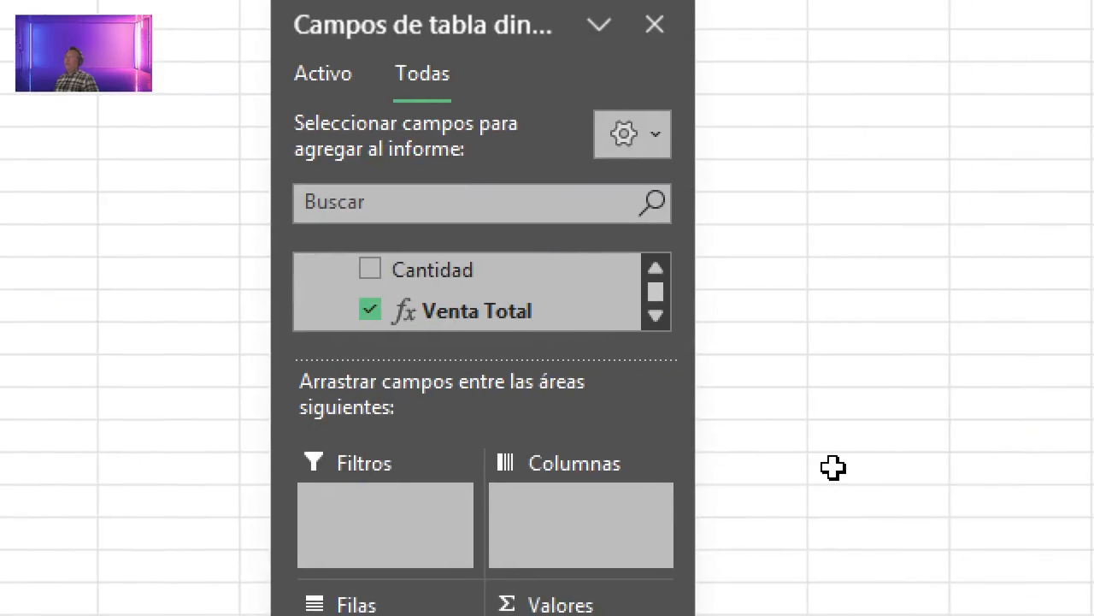
Step: Place the Color field of the COLOR table in the pivot table's column area
{"action": "scroll", "coordinate": [551, 311], "scroll_direction": "up", "scroll_amount": 4}
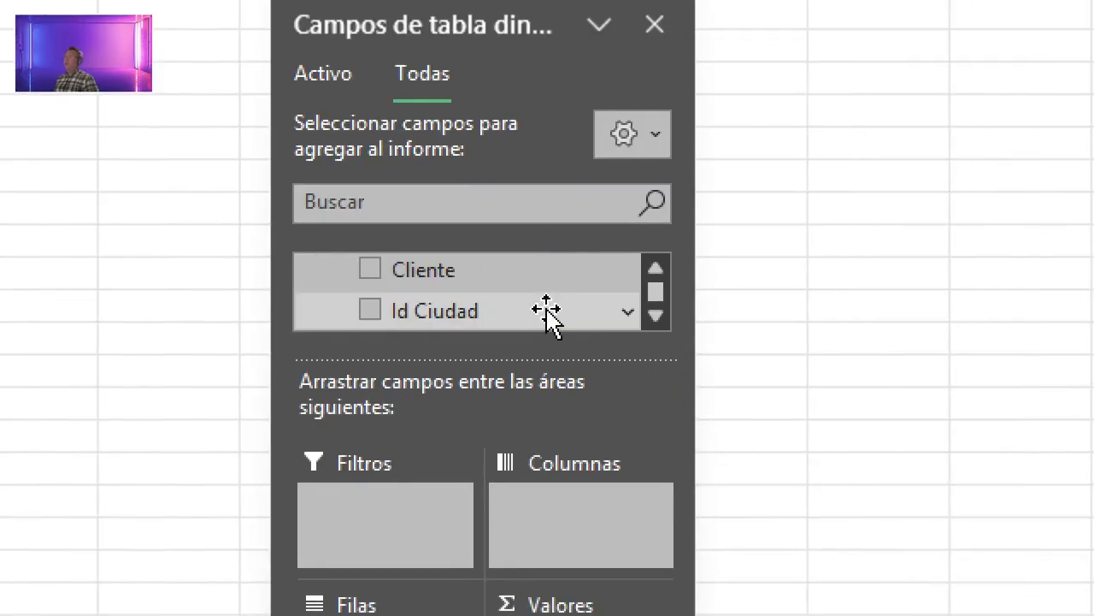
{"action": "scroll", "coordinate": [548, 310], "scroll_direction": "down", "scroll_amount": 8}
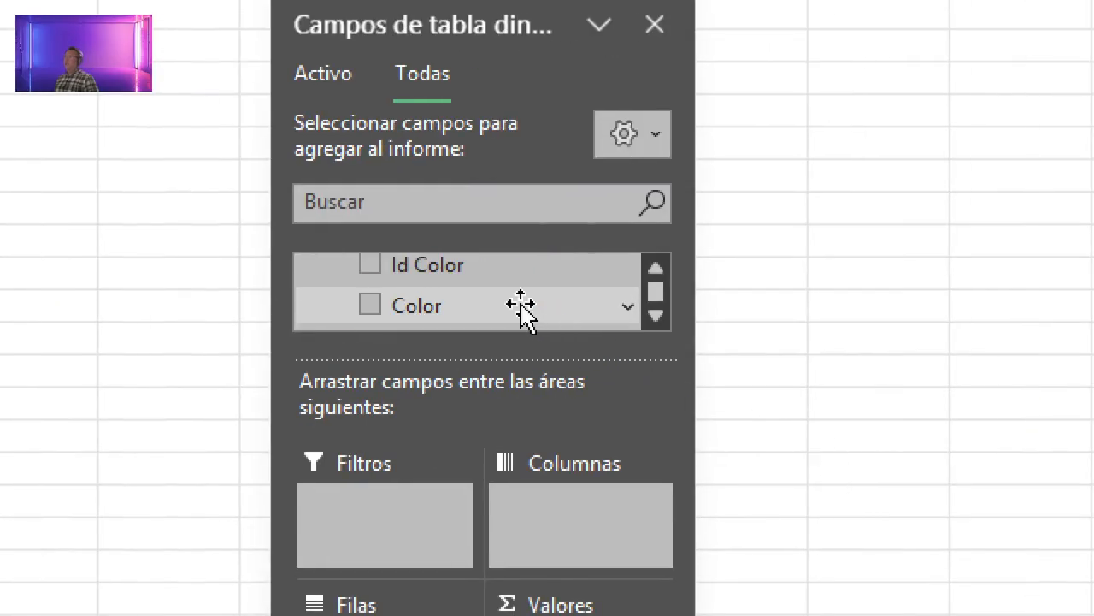
{"action": "left_click_drag", "start_coordinate": [445, 306], "coordinate": [603, 539]}
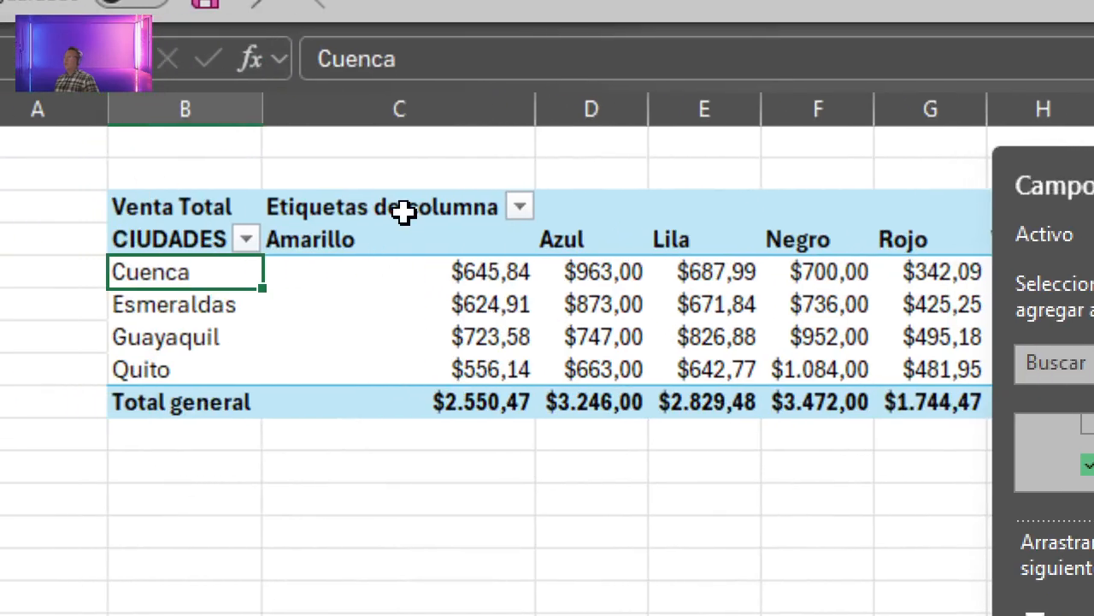
Step: Rename the pivot table's column label header in cell C3 to COLOR
{"action": "left_click", "coordinate": [390, 207]}
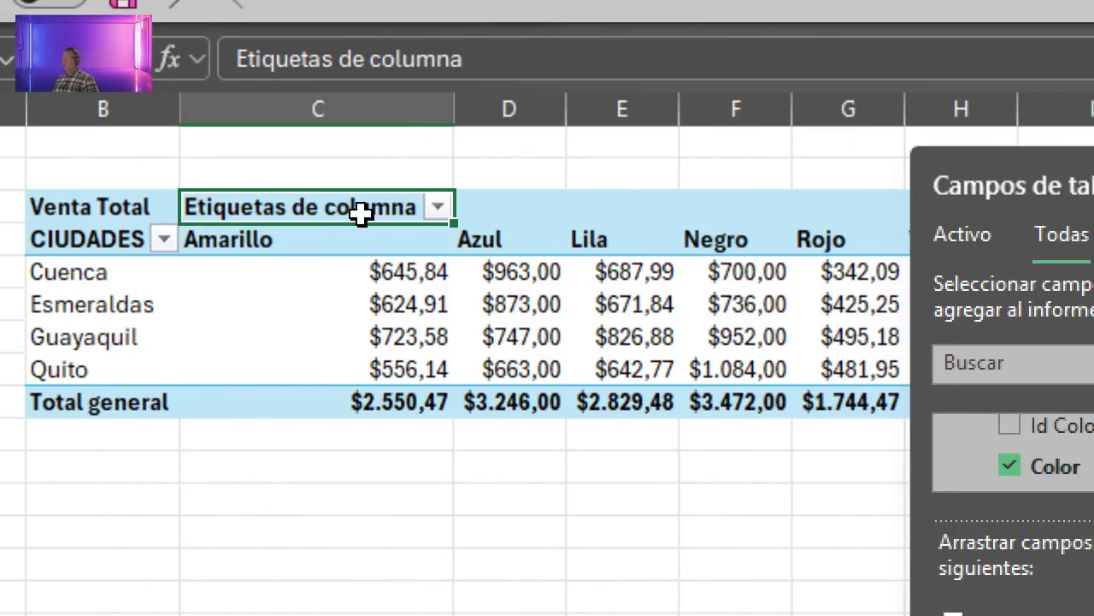
{"action": "key", "text": "F2"}
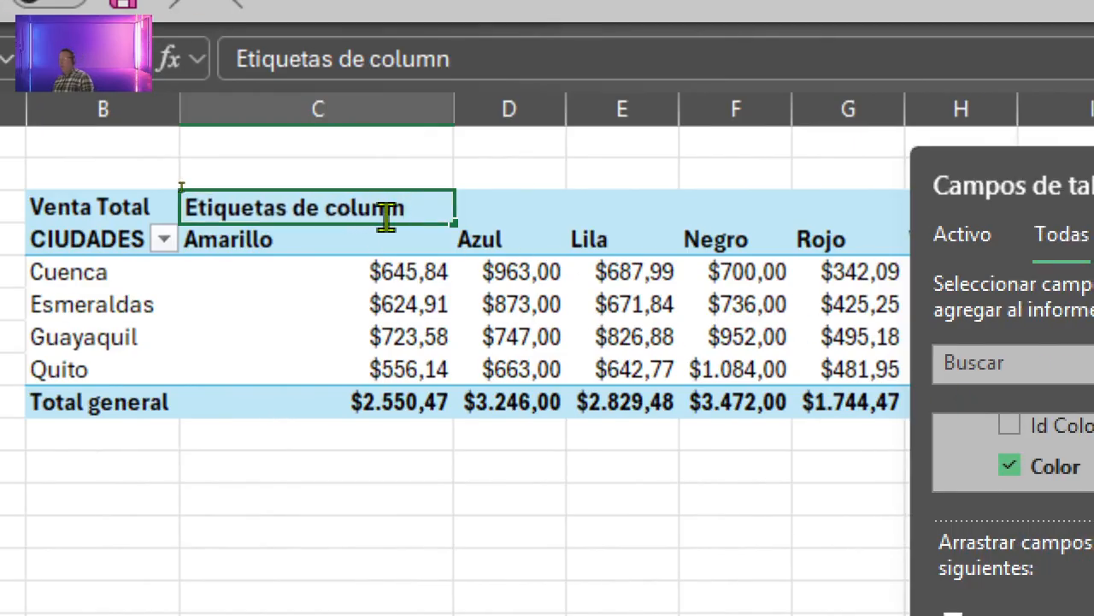
{"action": "key", "text": "BackSpace"}
{"action": "key", "text": "BackSpace"}
{"action": "key", "text": "BackSpace"}
{"action": "key", "text": "BackSpace"}
{"action": "key", "text": "BackSpace"}
{"action": "key", "text": "BackSpace"}
{"action": "key", "text": "BackSpace"}
{"action": "key", "text": "BackSpace"}
{"action": "key", "text": "BackSpace"}
{"action": "key", "text": "BackSpace"}
{"action": "key", "text": "BackSpace"}
{"action": "key", "text": "BackSpace"}
{"action": "key", "text": "BackSpace"}
{"action": "key", "text": "BackSpace"}
{"action": "key", "text": "BackSpace"}
{"action": "key", "text": "BackSpace"}
{"action": "key", "text": "BackSpace"}
{"action": "key", "text": "BackSpace"}
{"action": "key", "text": "BackSpace"}
{"action": "type", "text": "C"}
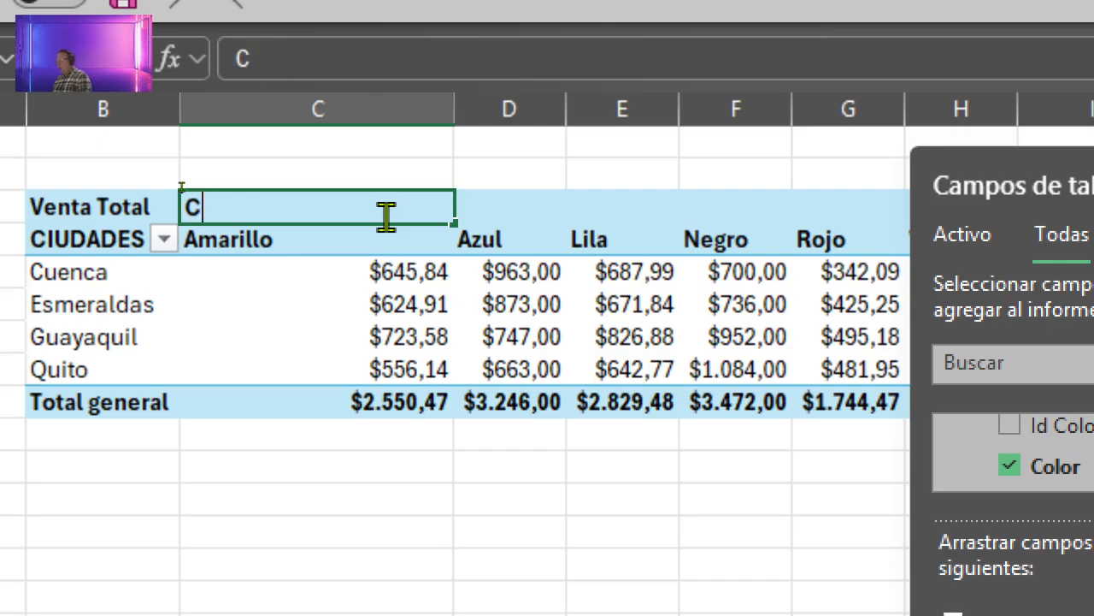
{"action": "type", "text": "OLOR"}
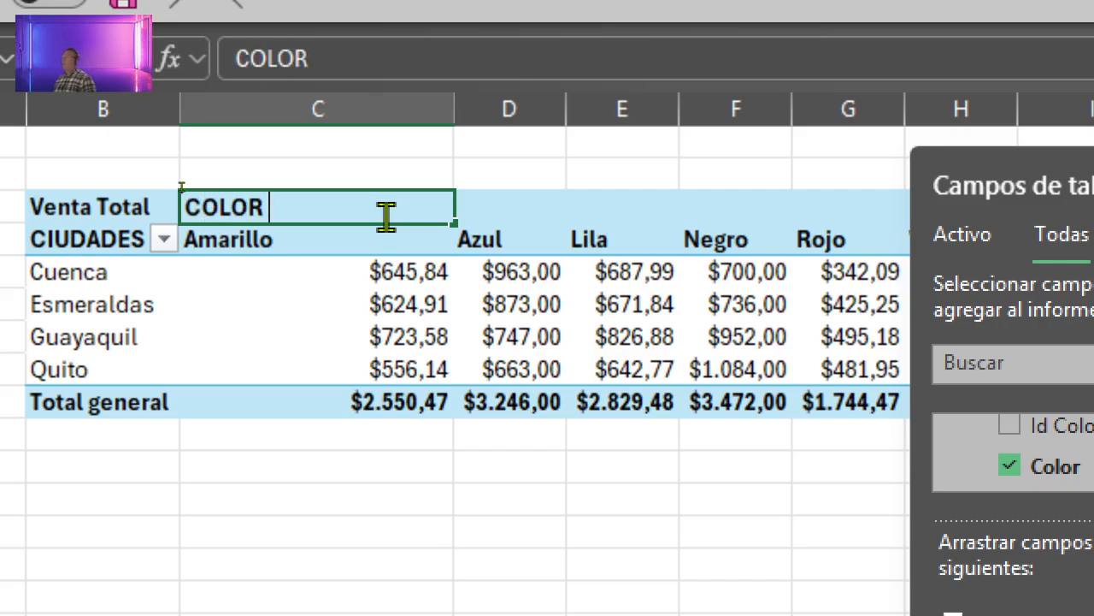
{"action": "key", "text": "Return"}
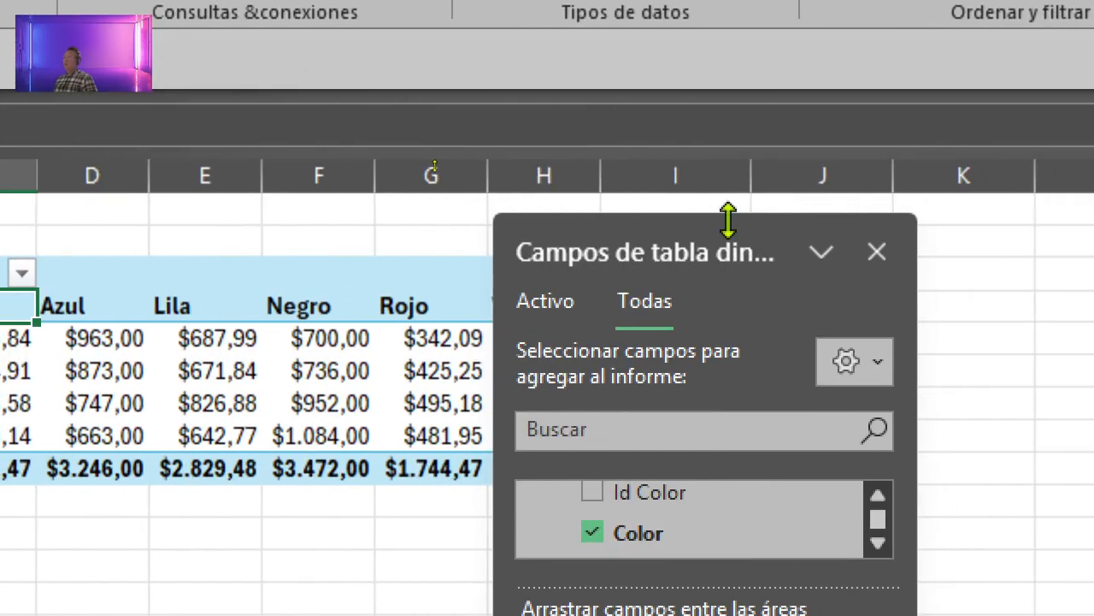
Step: Move the field pane clear of the pivot table and add Descuento below Color in the column area
{"action": "left_click_drag", "start_coordinate": [708, 226], "coordinate": [1018, 232]}
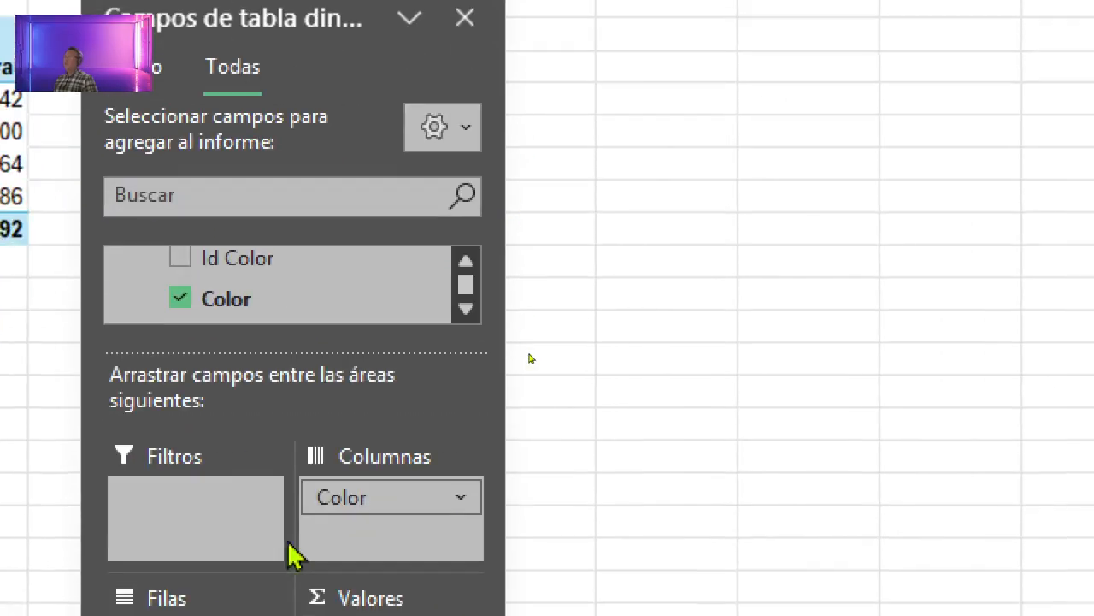
{"action": "scroll", "coordinate": [312, 453], "scroll_direction": "up", "scroll_amount": 3}
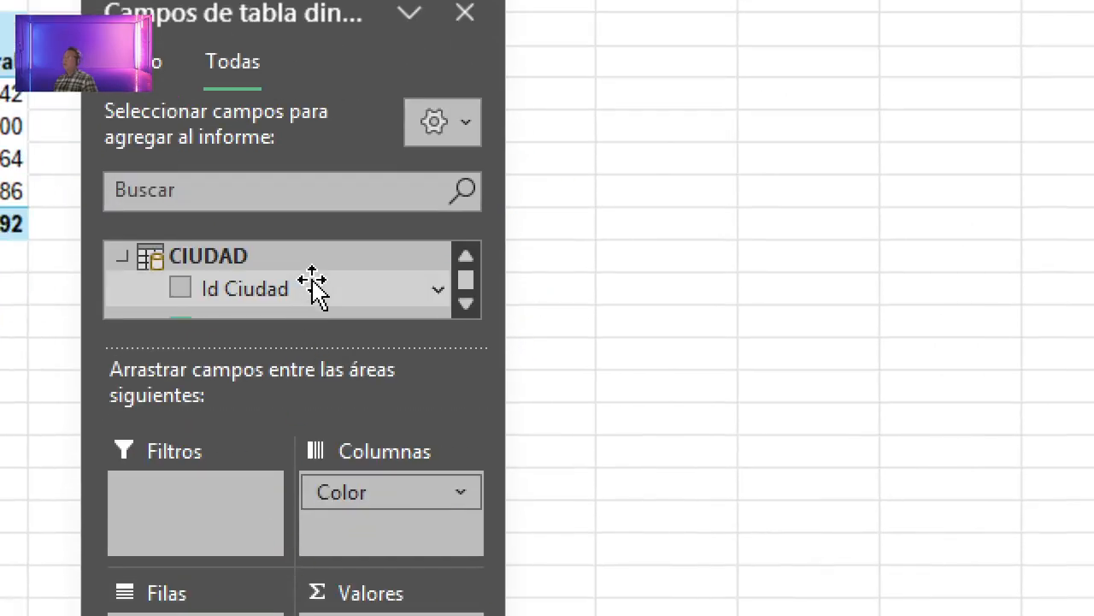
{"action": "scroll", "coordinate": [312, 286], "scroll_direction": "down", "scroll_amount": 5}
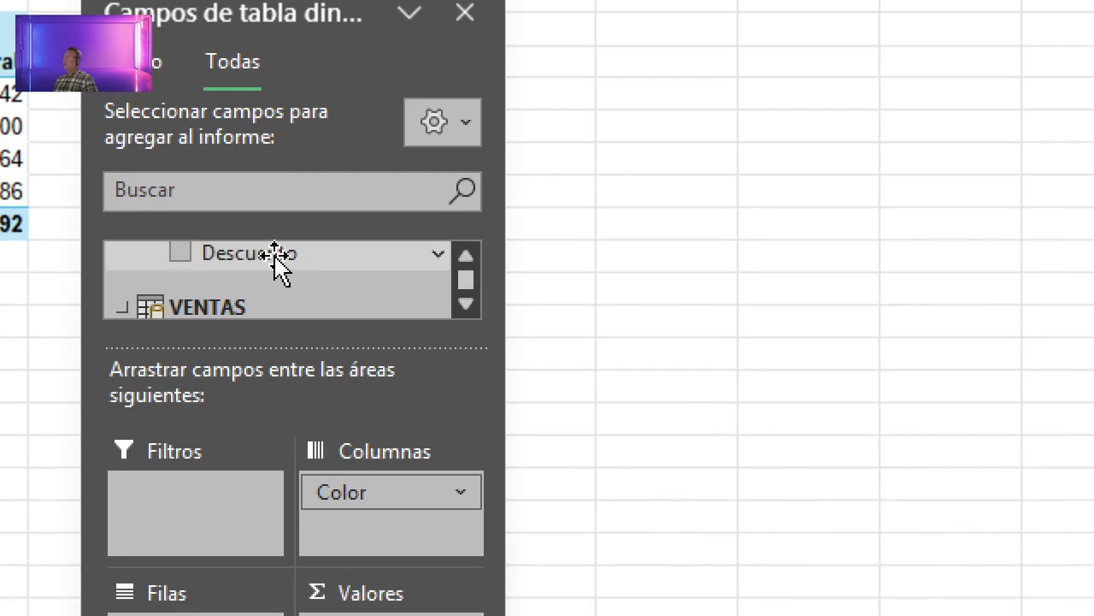
{"action": "left_click_drag", "start_coordinate": [279, 264], "coordinate": [385, 524]}
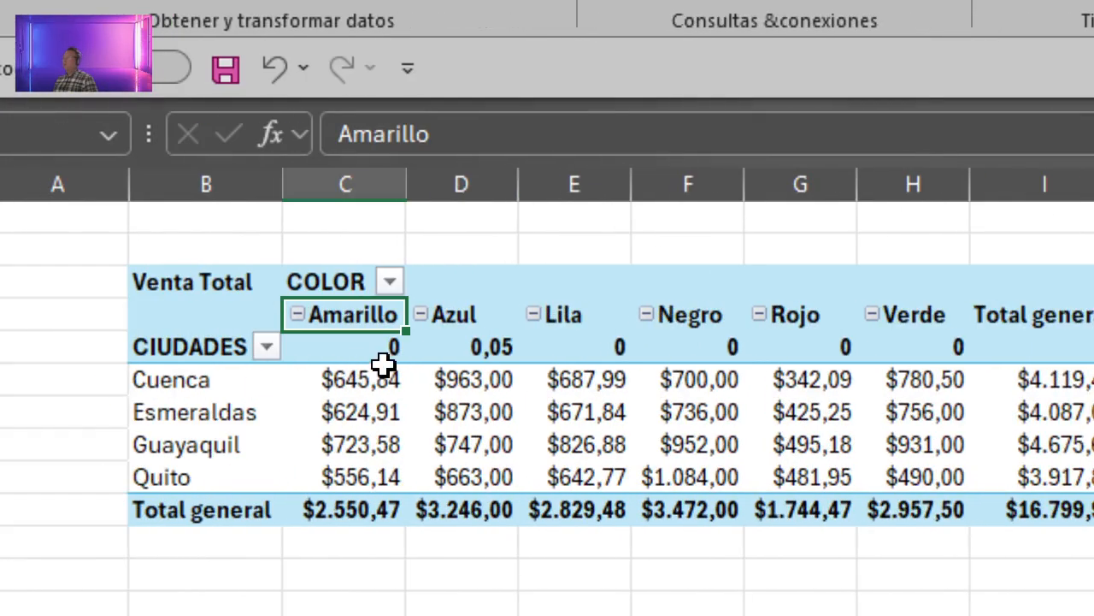
Step: Format the Descuento values in cells C5:H5 of the pivot table as percentages without decimals
{"action": "left_click", "coordinate": [384, 348]}
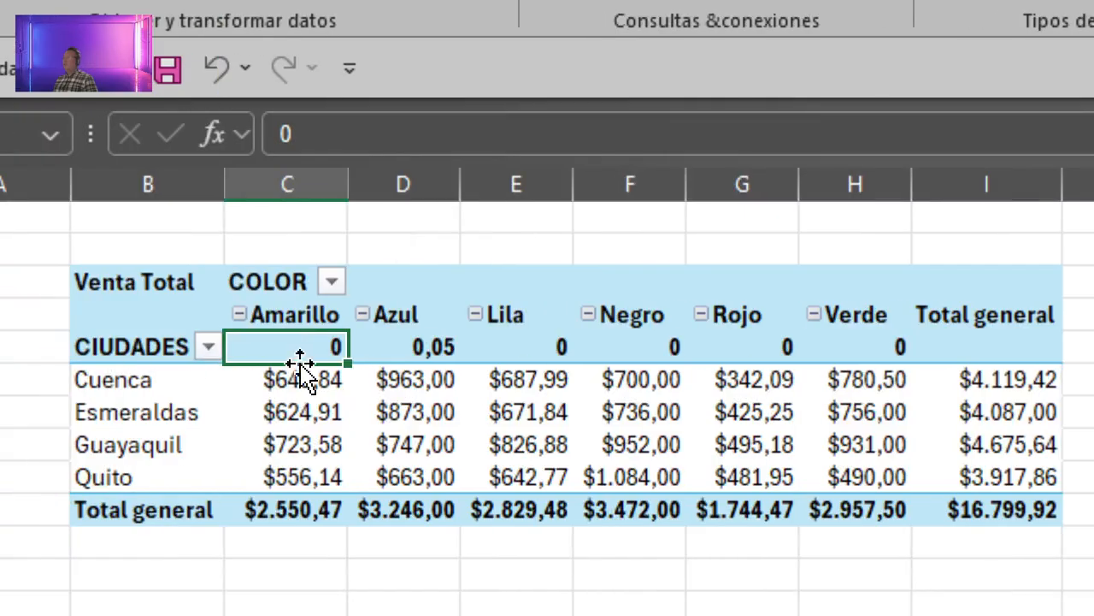
{"action": "left_click_drag", "start_coordinate": [293, 350], "coordinate": [799, 346]}
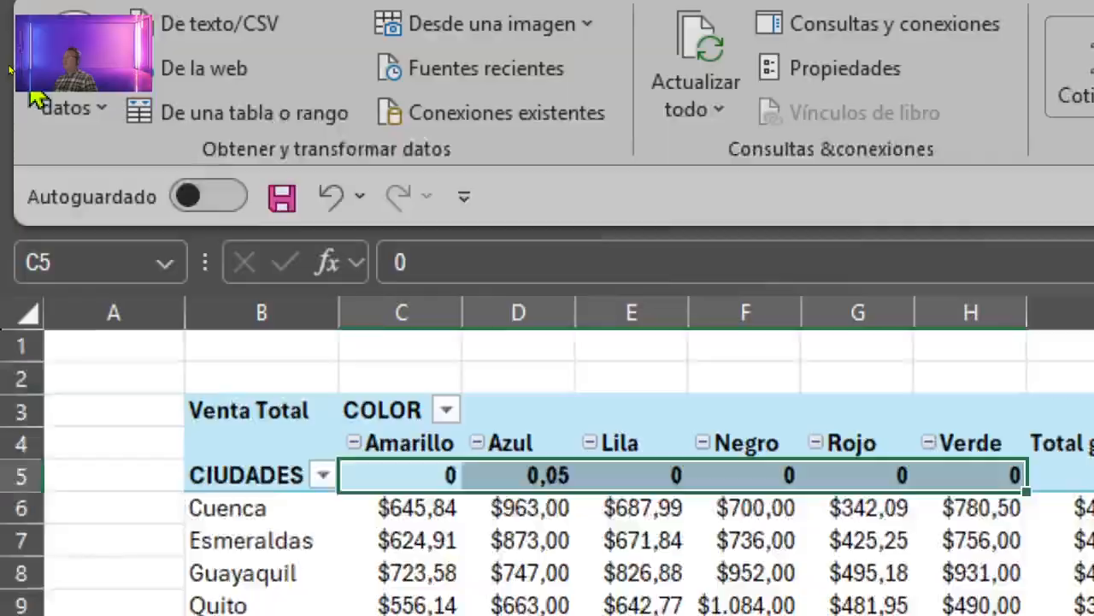
{"action": "left_click", "coordinate": [139, 115]}
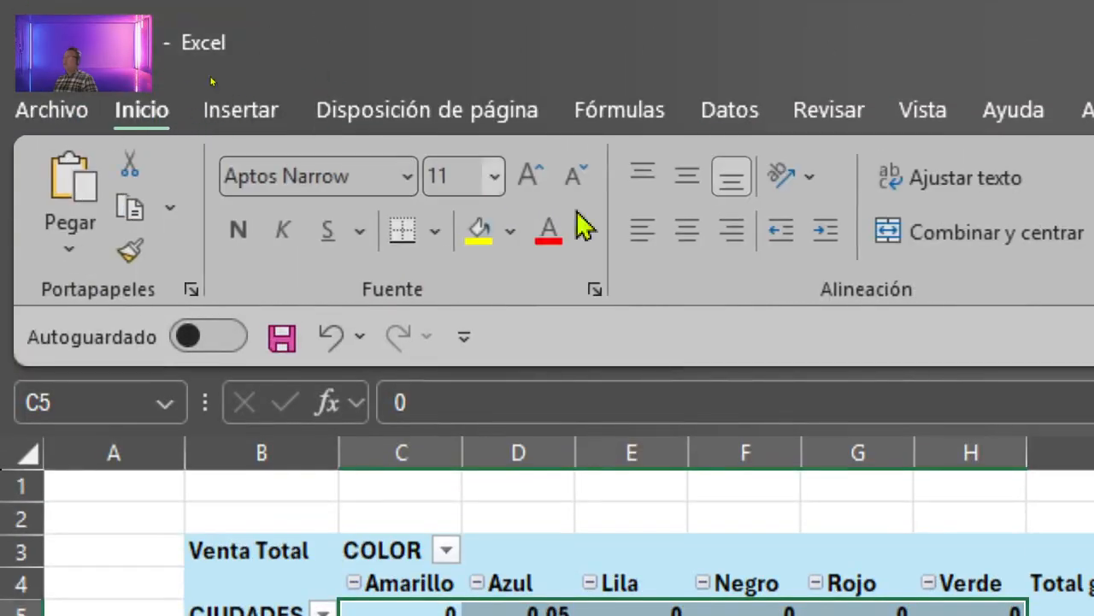
{"action": "left_click", "coordinate": [740, 234]}
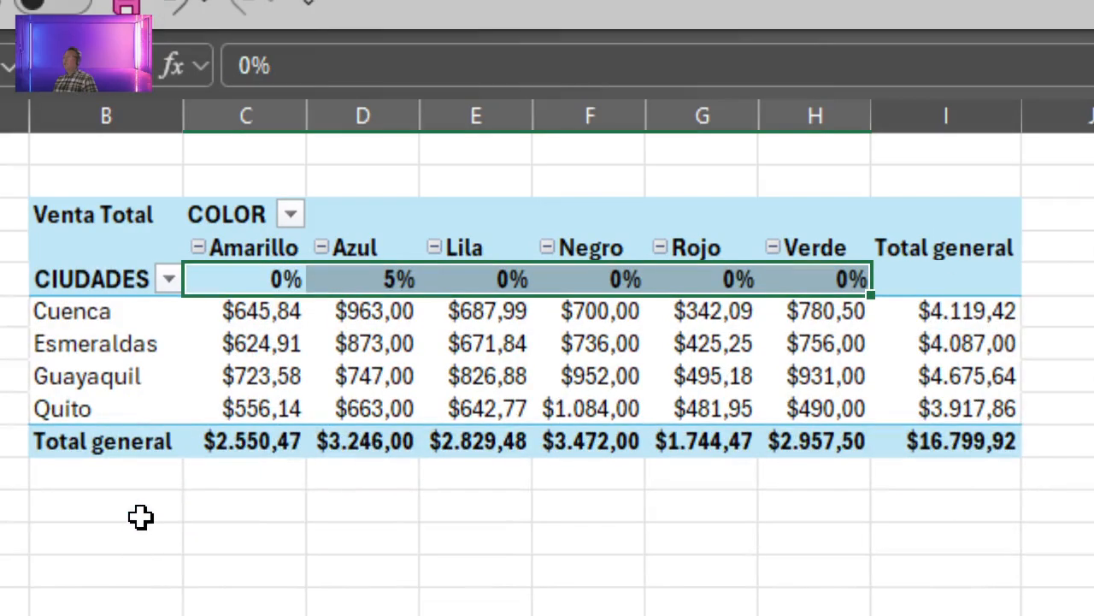
{"action": "left_click", "coordinate": [268, 532]}
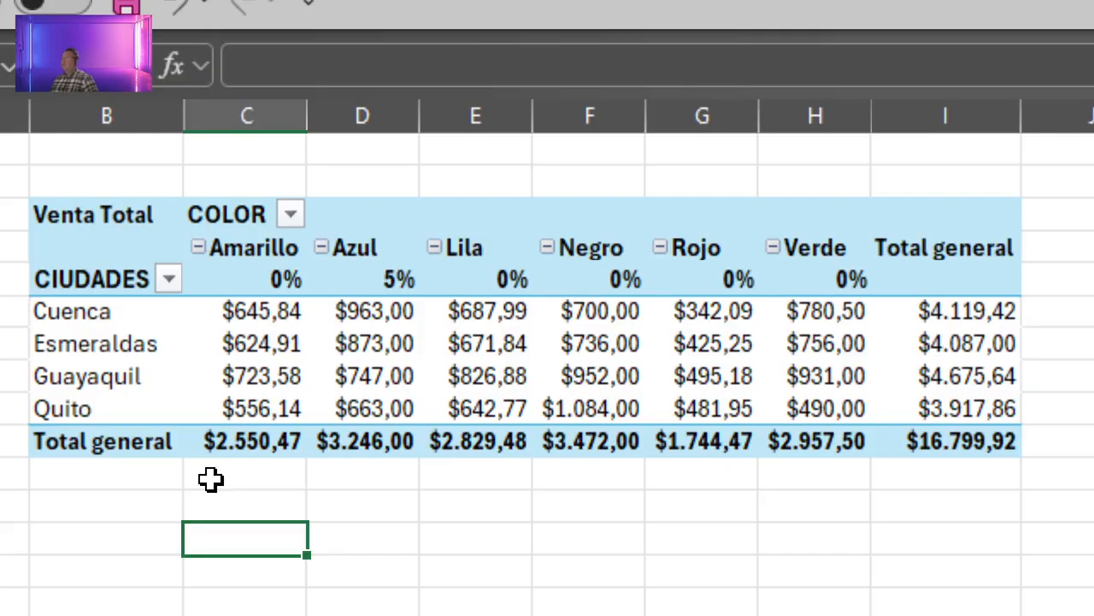
Step: Review the data model relationships linking the VENTAS table to CIUDAD and COLOR in the relationship manager, and close it
{"action": "left_click", "coordinate": [355, 218]}
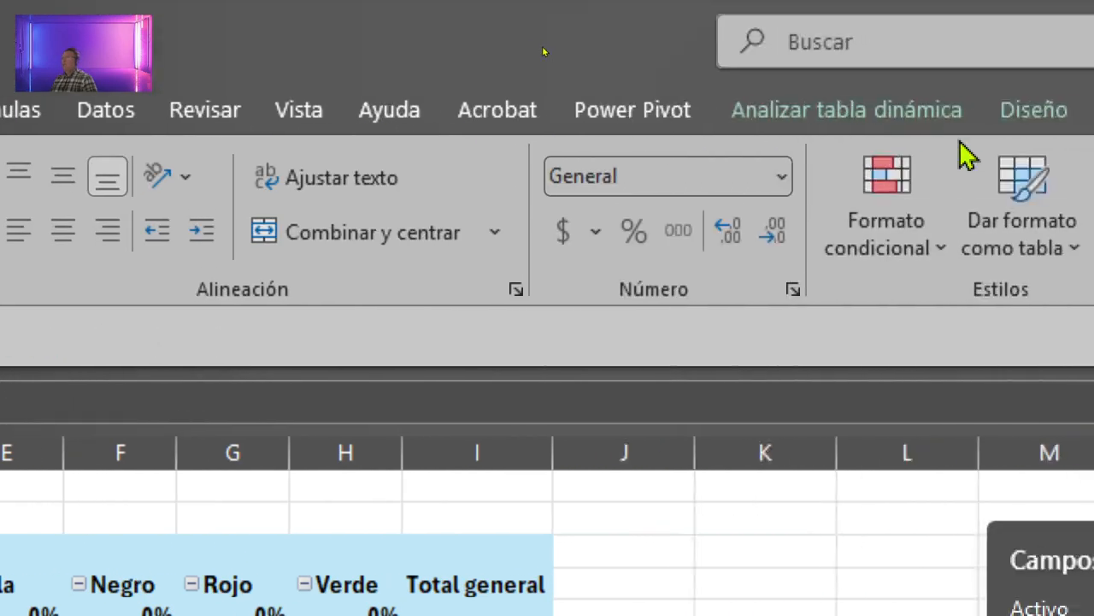
{"action": "left_click", "coordinate": [906, 109]}
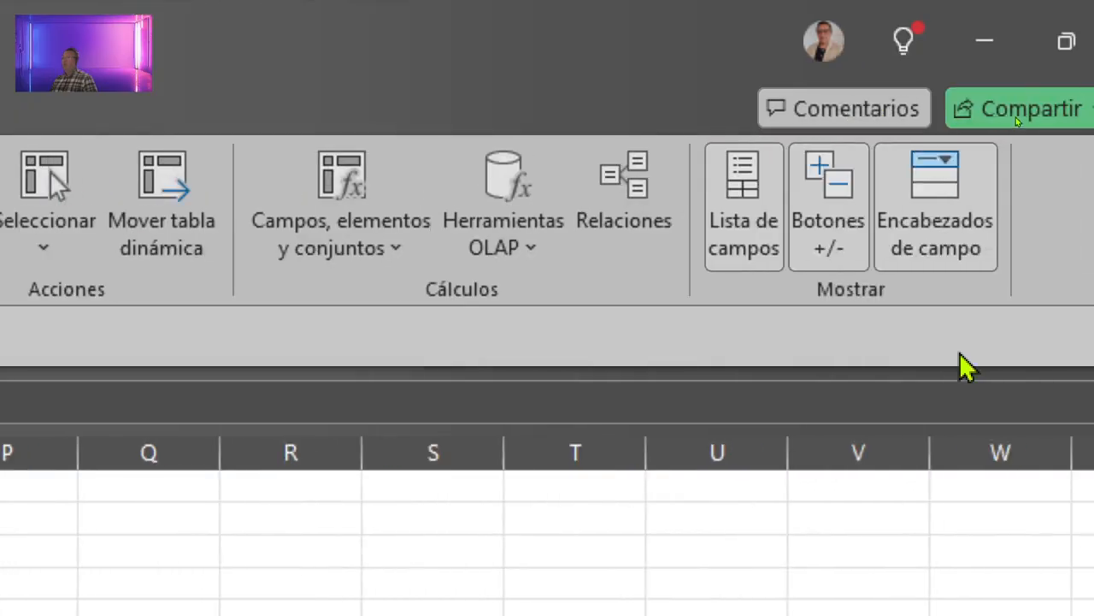
{"action": "left_click", "coordinate": [604, 239]}
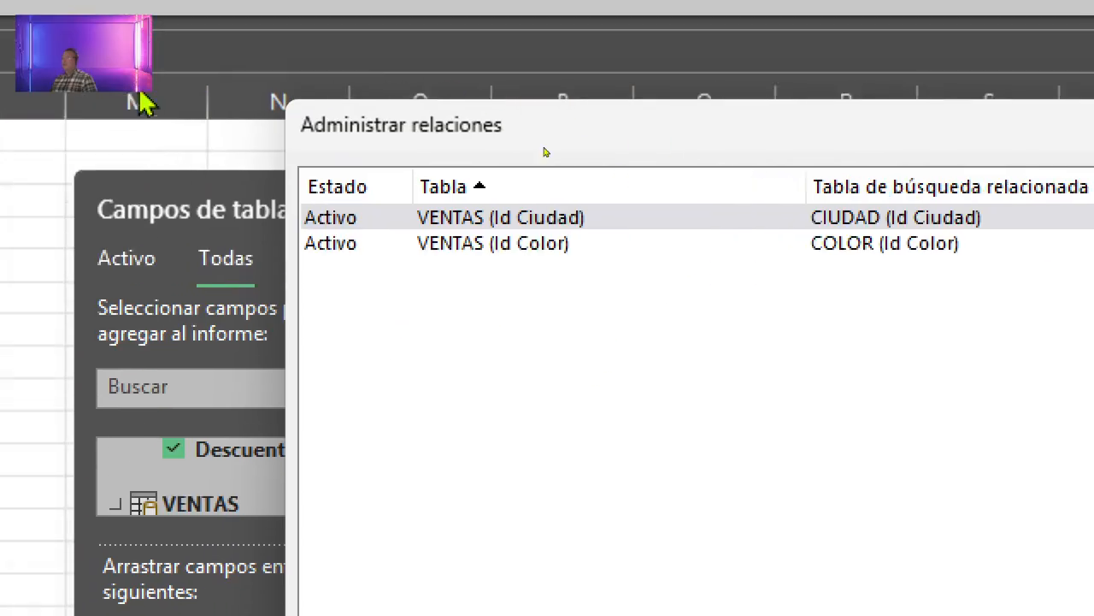
{"action": "left_click_drag", "start_coordinate": [622, 120], "coordinate": [261, 159]}
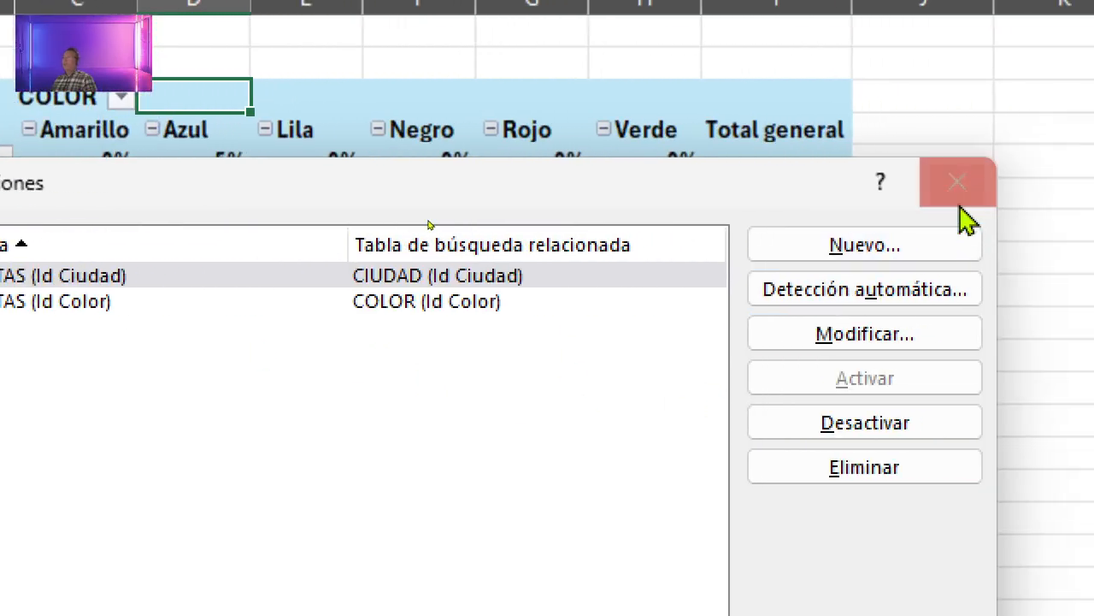
{"action": "left_click", "coordinate": [958, 201]}
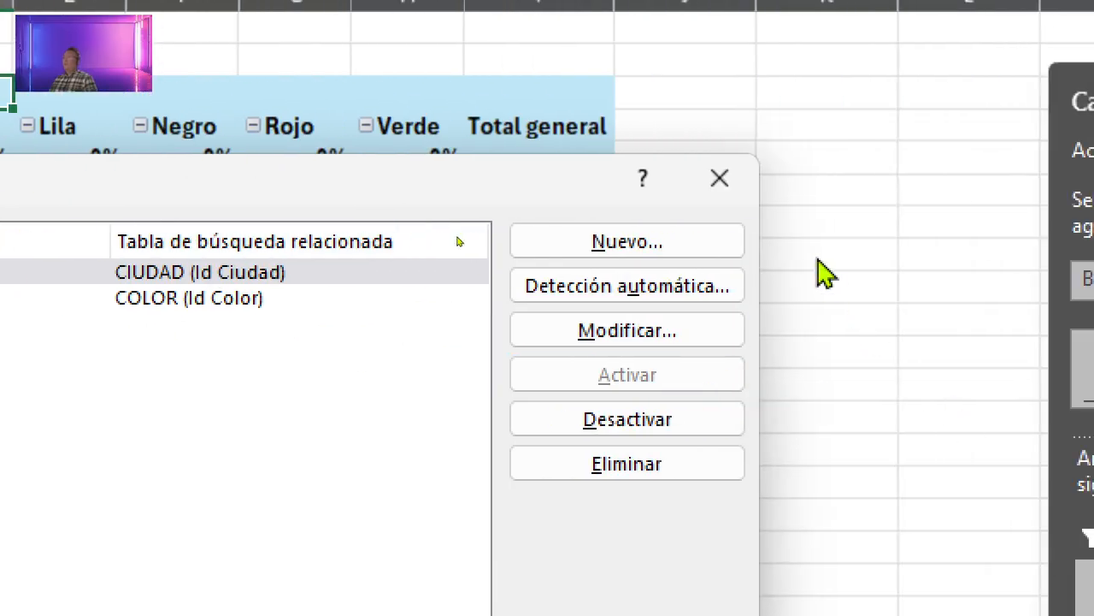
{"action": "left_click", "coordinate": [734, 190]}
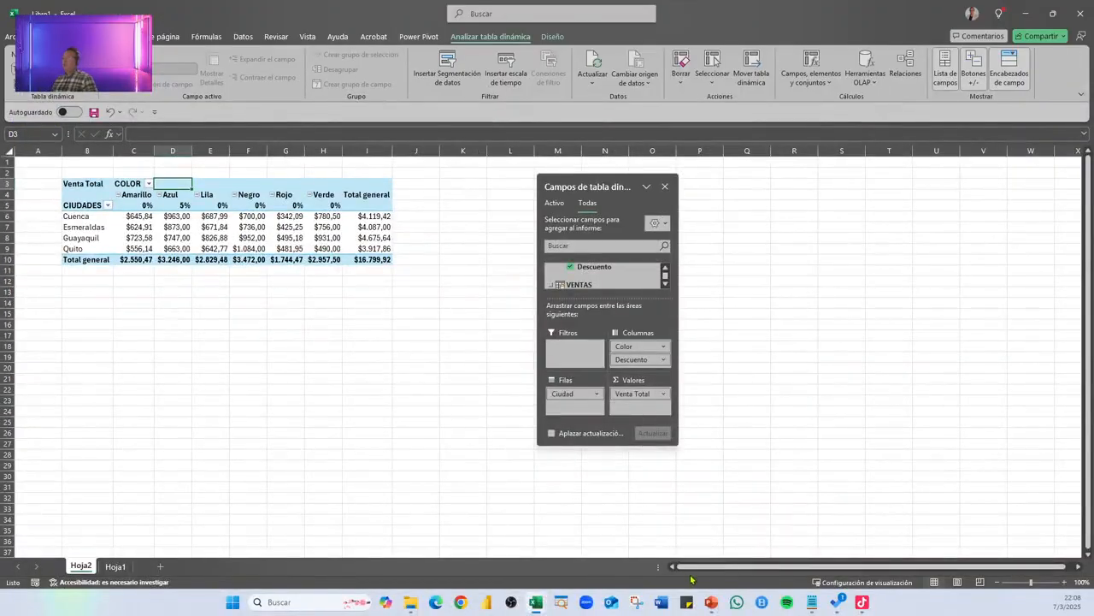
{"action": "mouse_move", "coordinate": [712, 602]}
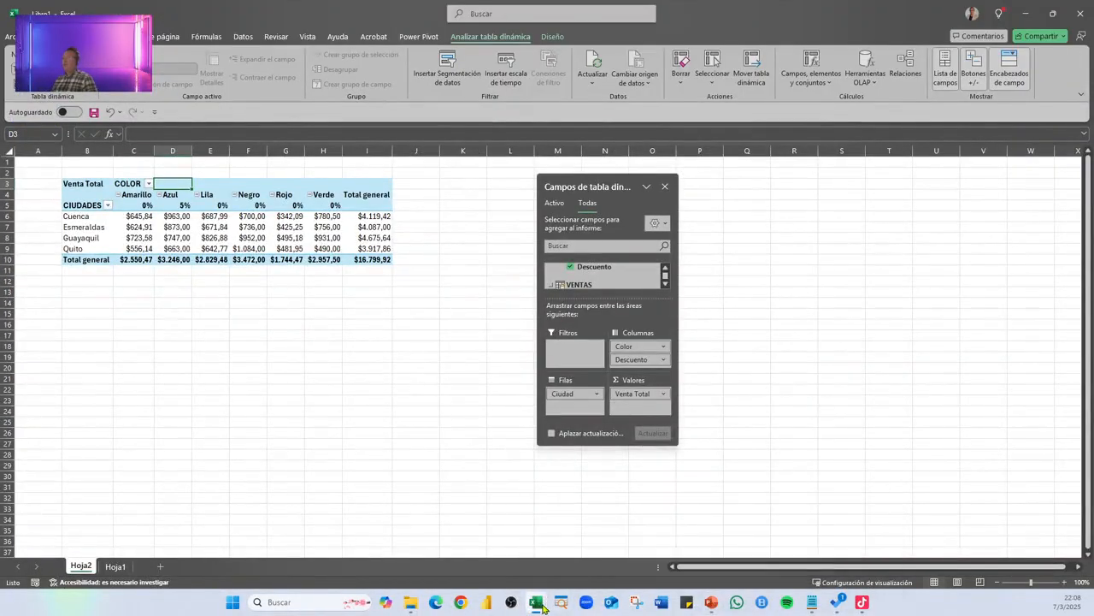